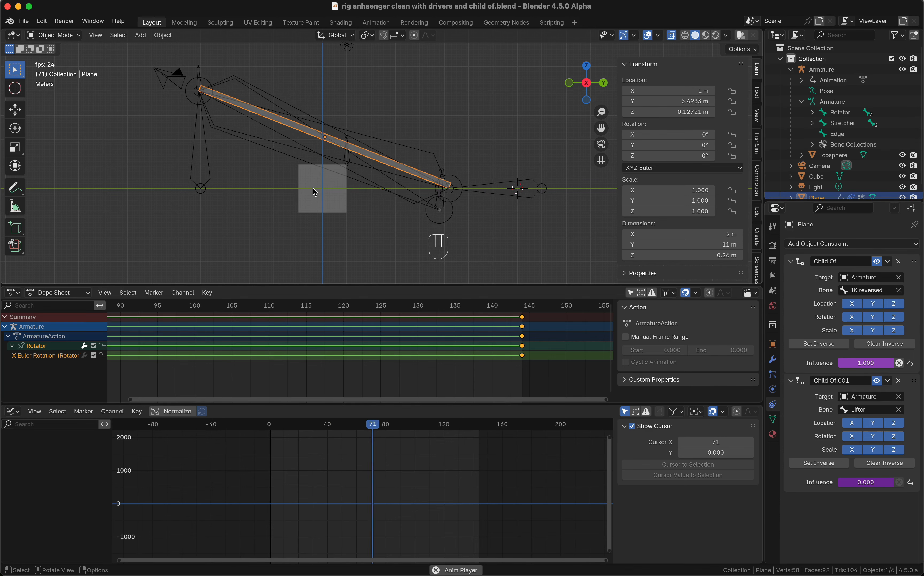
# Step: Stop the animation playback and start a new General scene
pyautogui.press('space')
pyautogui.click(24, 24)
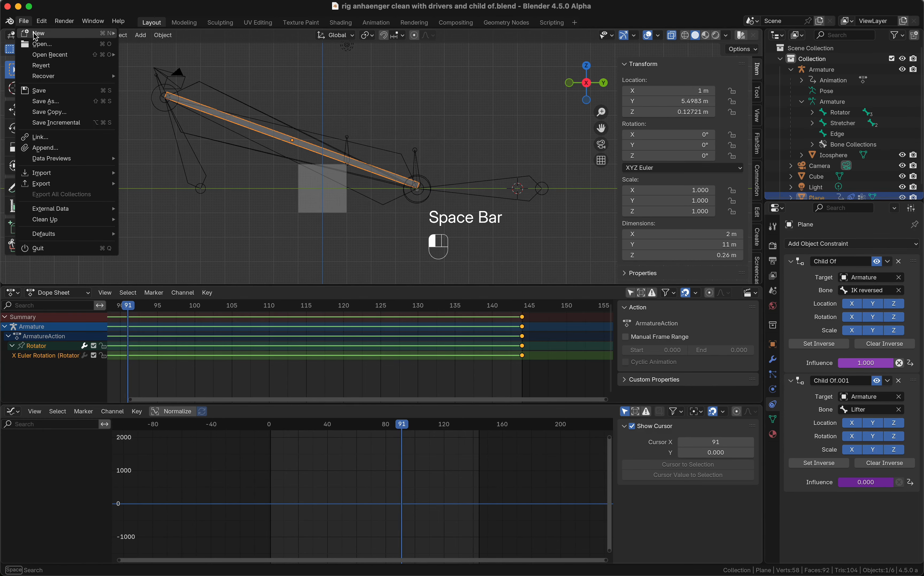
pyautogui.moveTo(57, 33)
pyautogui.click(133, 35)
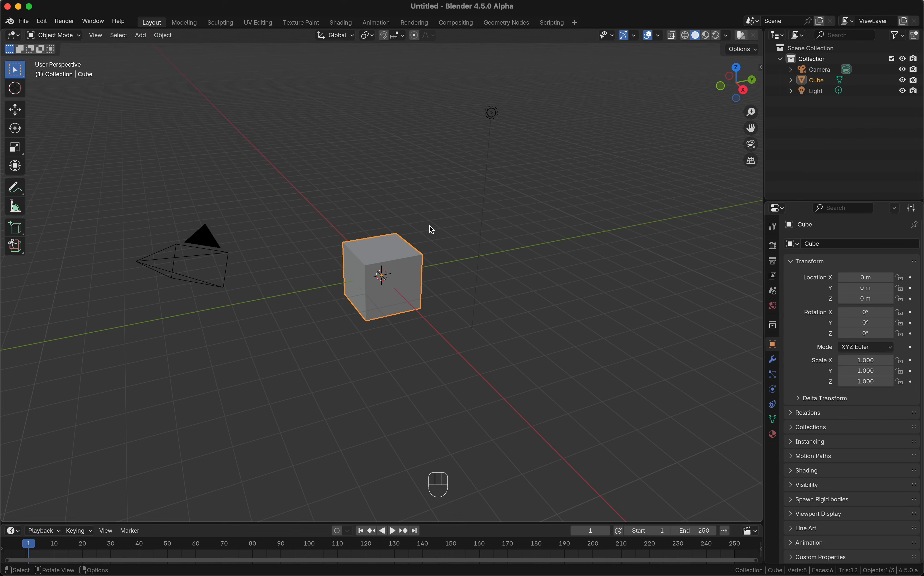
# Step: Switch to the right orthographic view and add a single-bone armature at the world origin
pyautogui.press('KP_3')
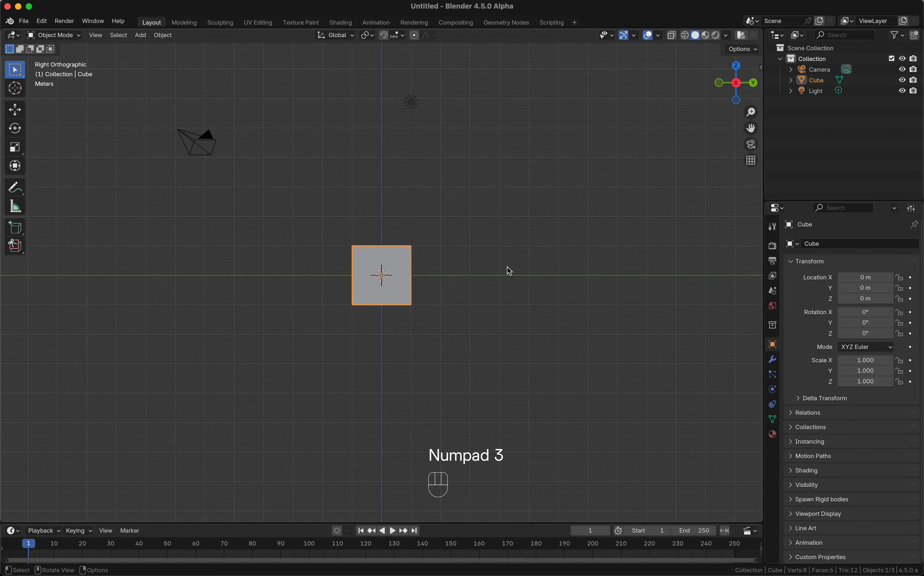
pyautogui.press('shift')
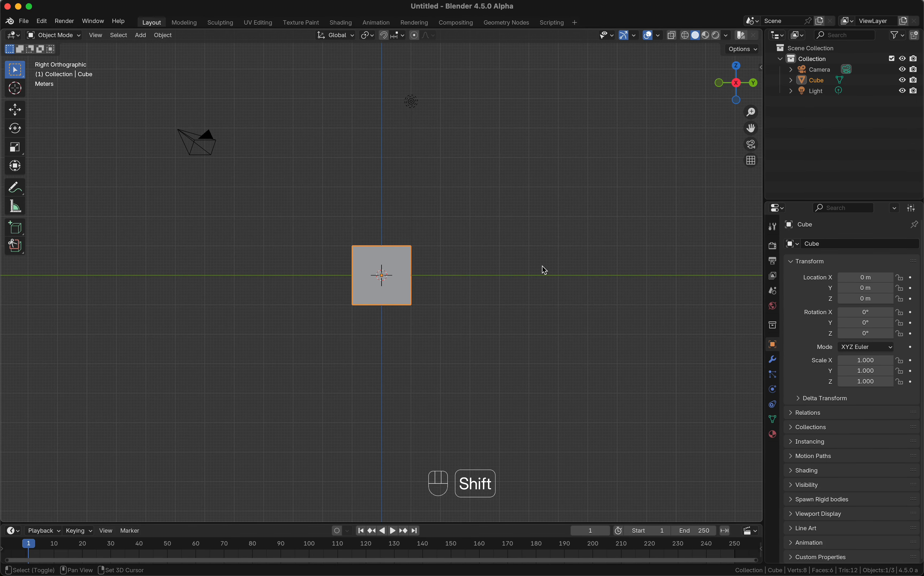
pyautogui.hotkey('shift', 'a')
pyautogui.moveTo(524, 339)
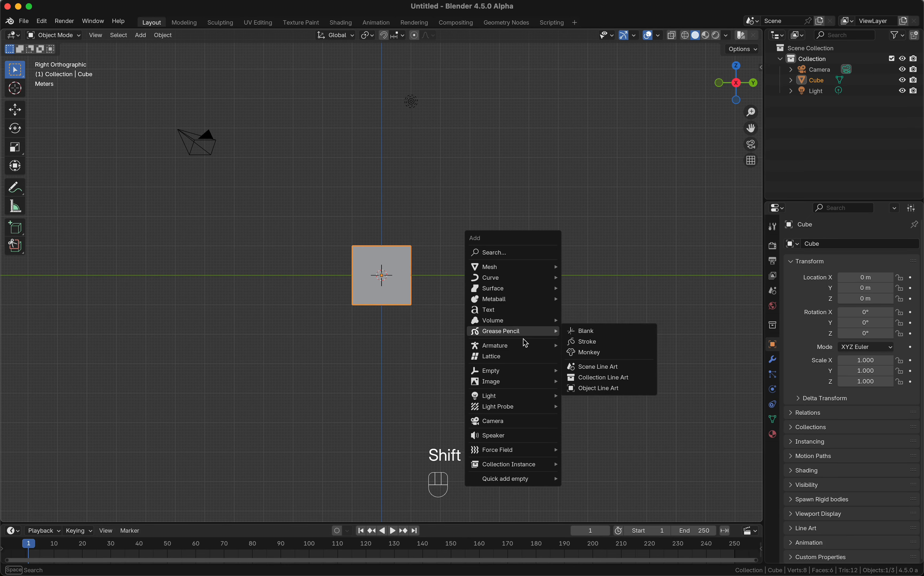
pyautogui.click(596, 344)
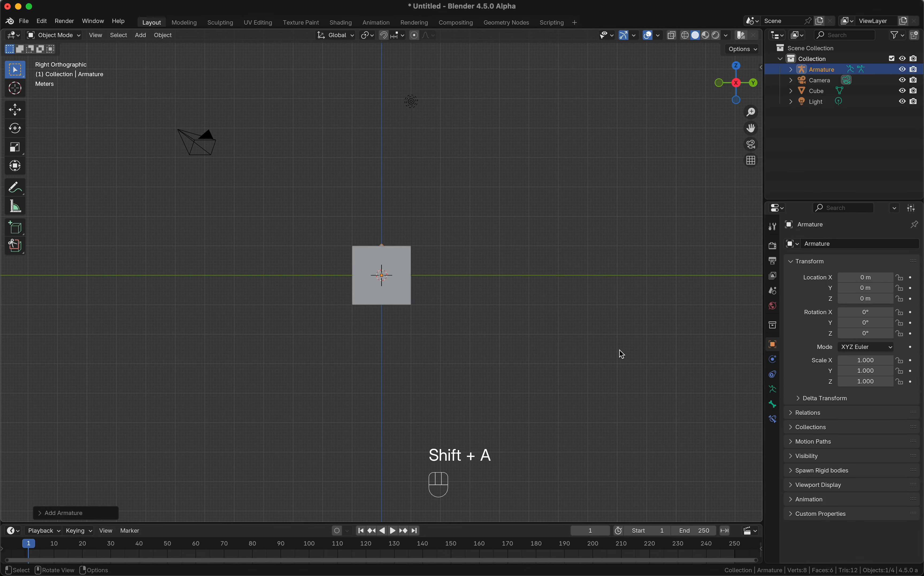
# Step: Set the armature's viewport display to In Front so its bones draw over the cube
pyautogui.click(773, 389)
pyautogui.click(795, 420)
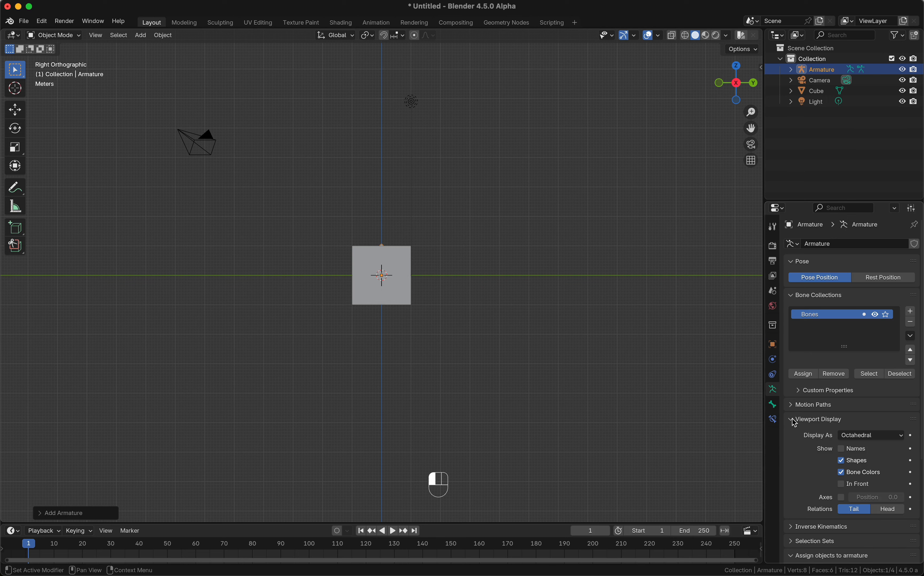
pyautogui.scroll(-8, 794, 422)
pyautogui.click(854, 339)
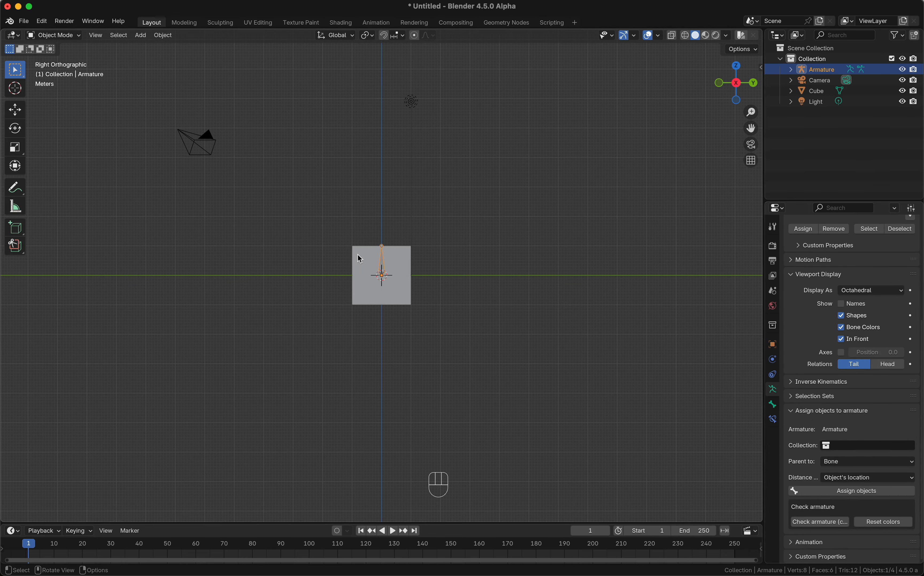
# Step: Move the armature about 7 m in the negative Y direction, snapping to whole metres
pyautogui.press('g')
pyautogui.press('y')
pyautogui.press('ctrl')
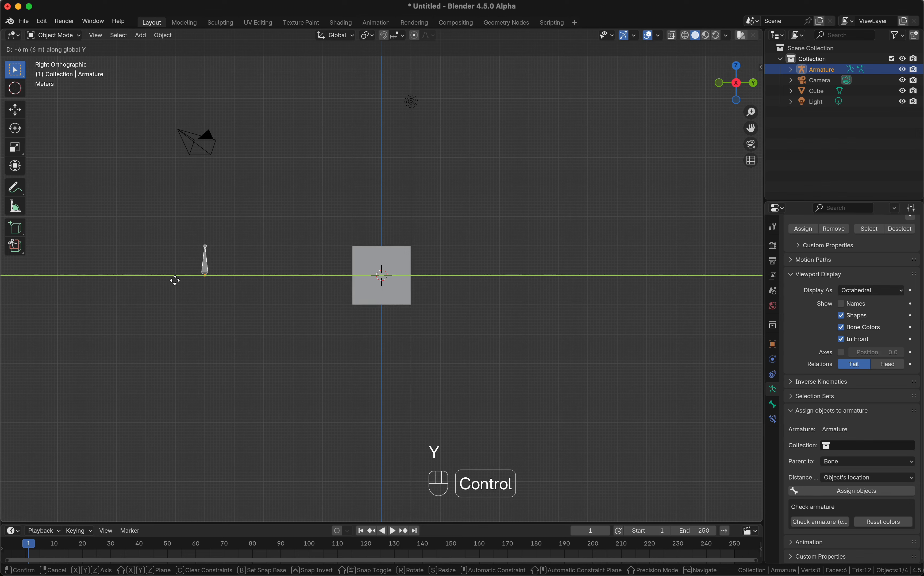
pyautogui.click(166, 280)
# Step: In Edit Mode, raise the bone's tip along Z to make the vertical bone 5 m long
pyautogui.press('Tab')
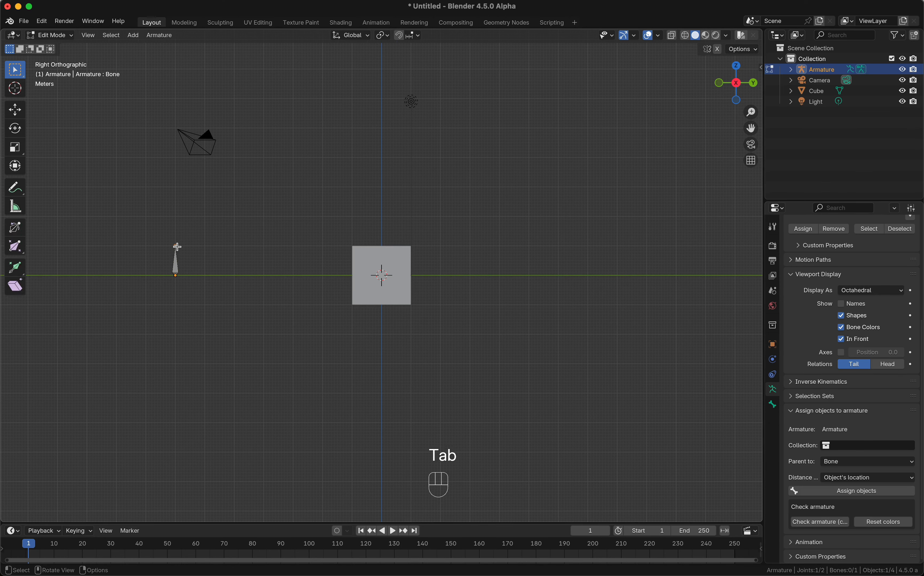
pyautogui.press('g')
pyautogui.press('z')
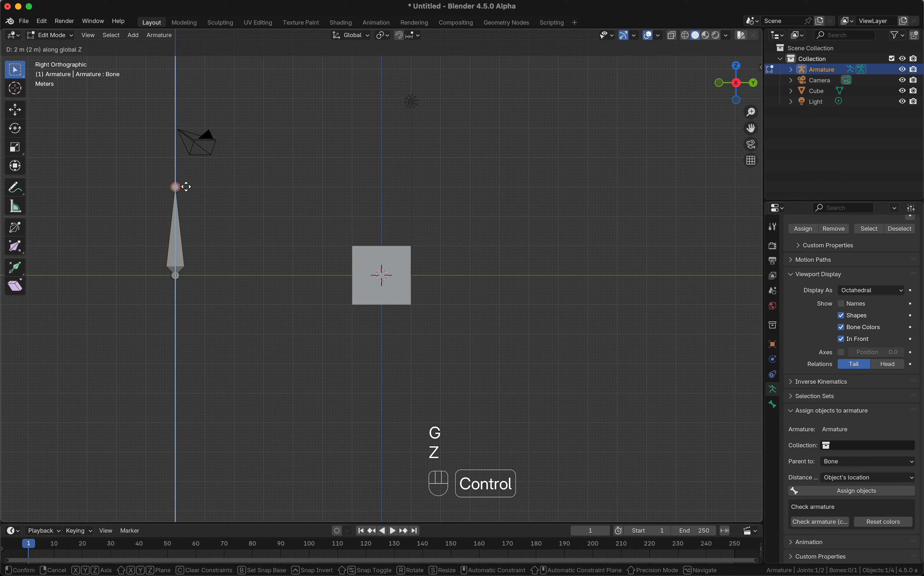
pyautogui.click(183, 141)
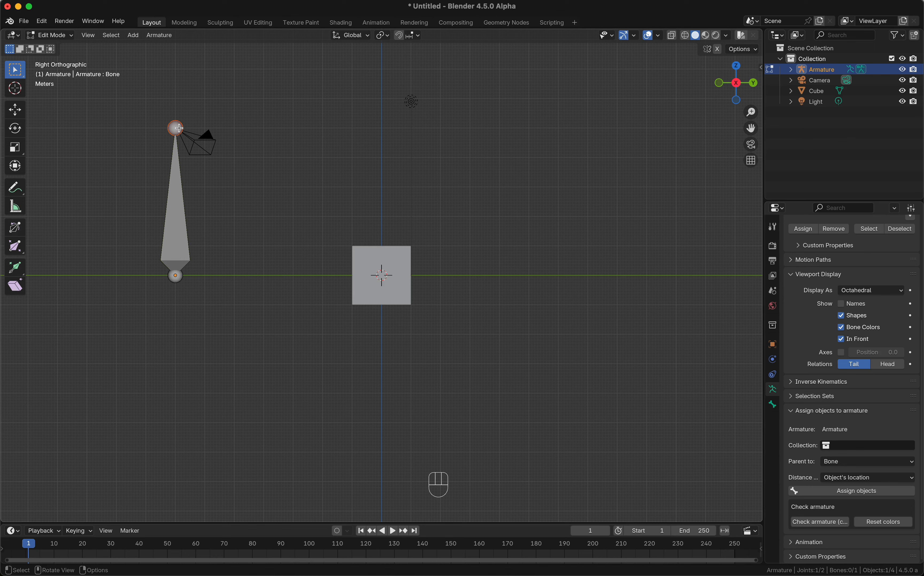
# Step: Extrude a 12 m horizontal bone along Y from the vertical bone's tip
pyautogui.press('e')
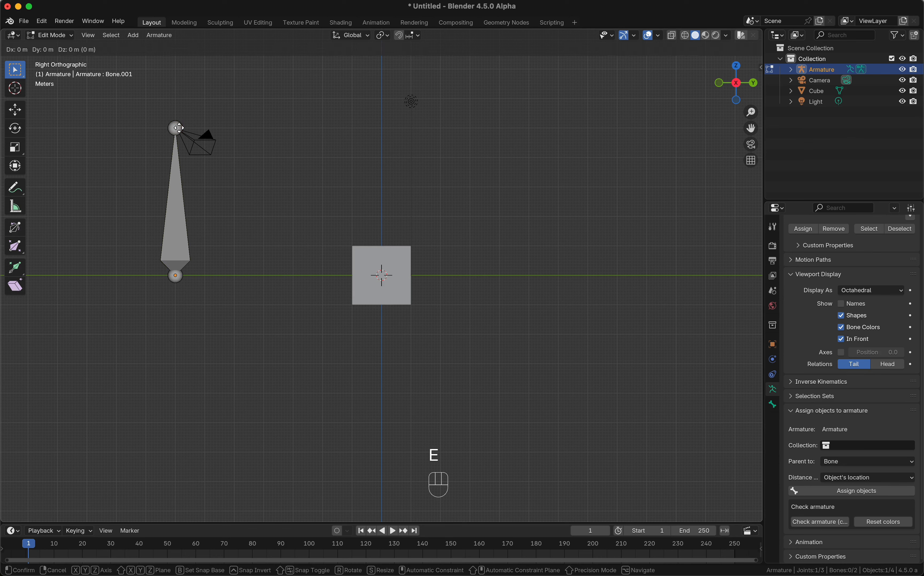
pyautogui.press('y')
pyautogui.press('ctrl')
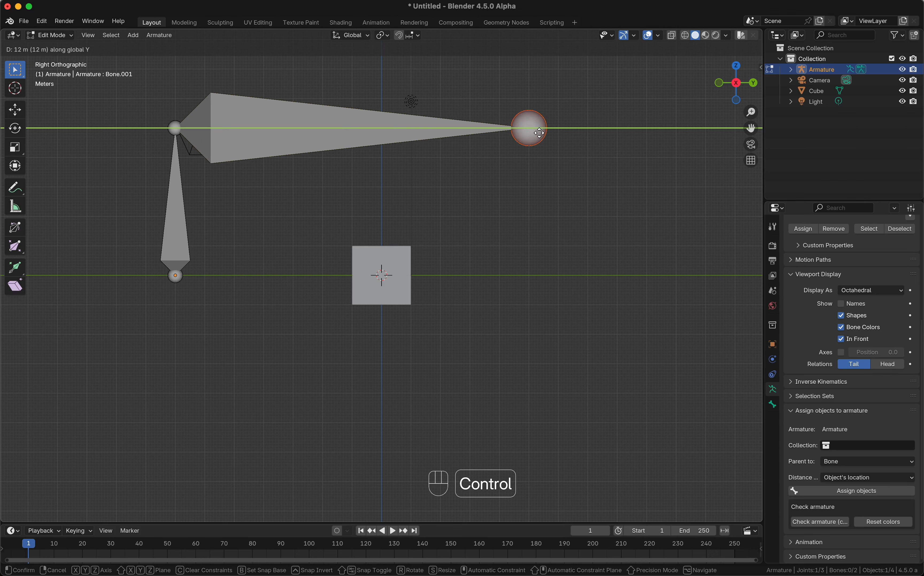
pyautogui.click(538, 132)
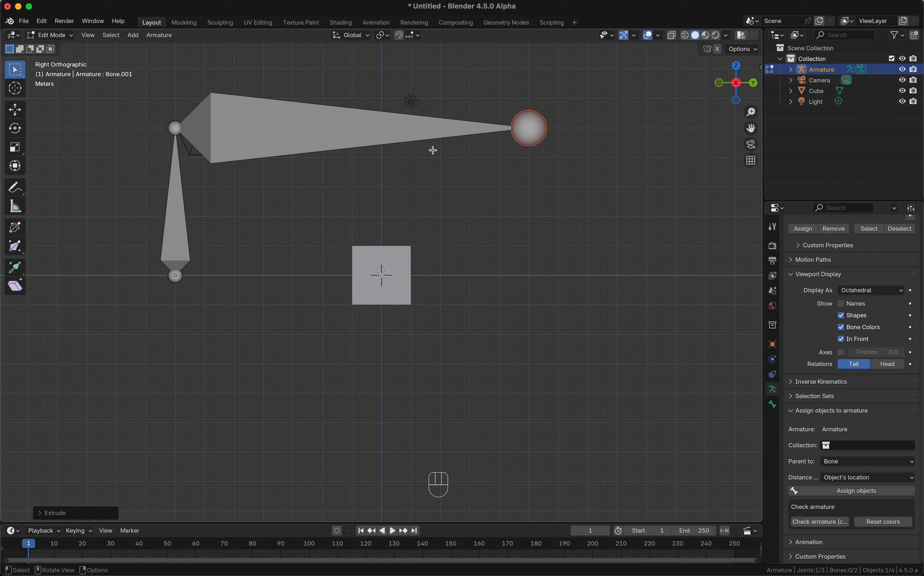
# Step: Extrude a second bone 1 m upward along Z from the vertical bone's tip
pyautogui.click(175, 129)
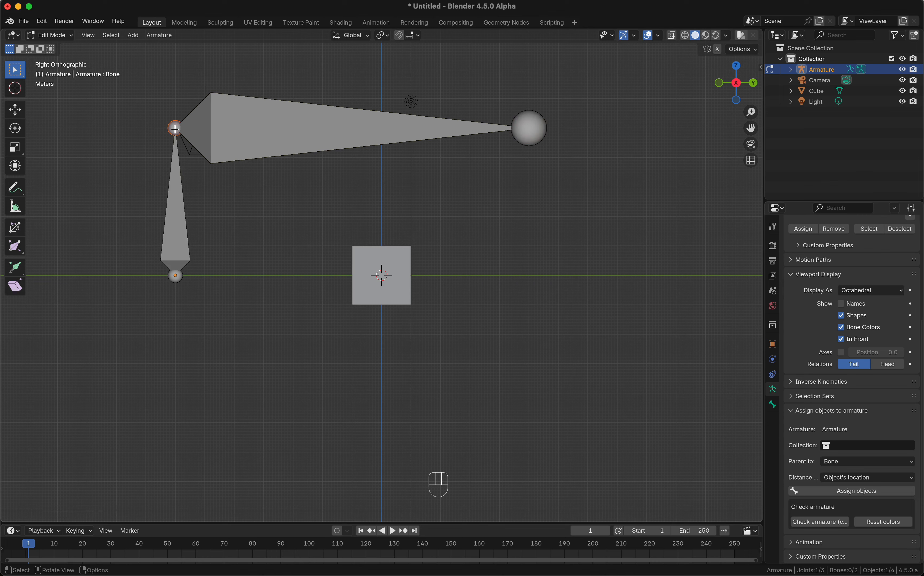
pyautogui.press('e')
pyautogui.press('z')
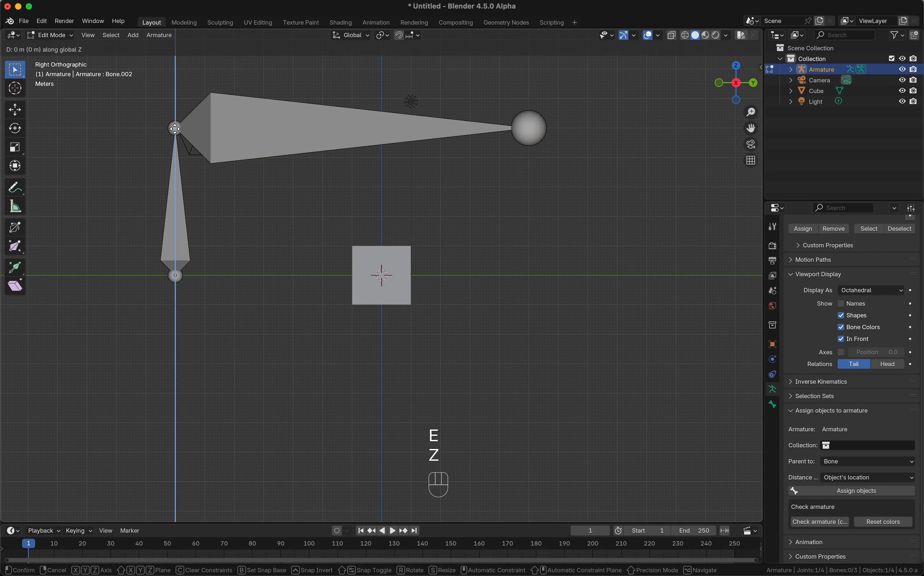
pyautogui.press('KP_1')
pyautogui.press('Return')
# Step: Rename the 5 m vertical bone as Rotator
pyautogui.click(182, 221)
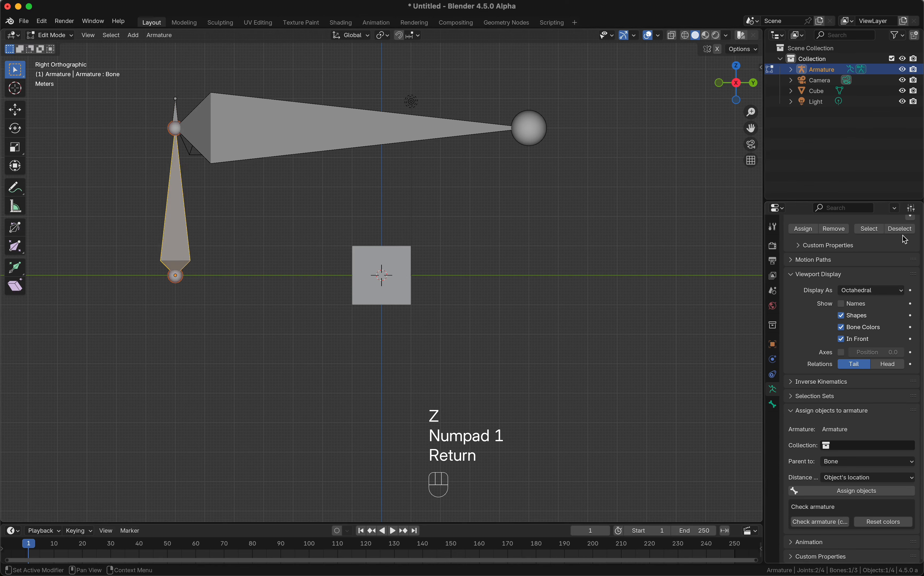
pyautogui.click(774, 405)
pyautogui.click(824, 244)
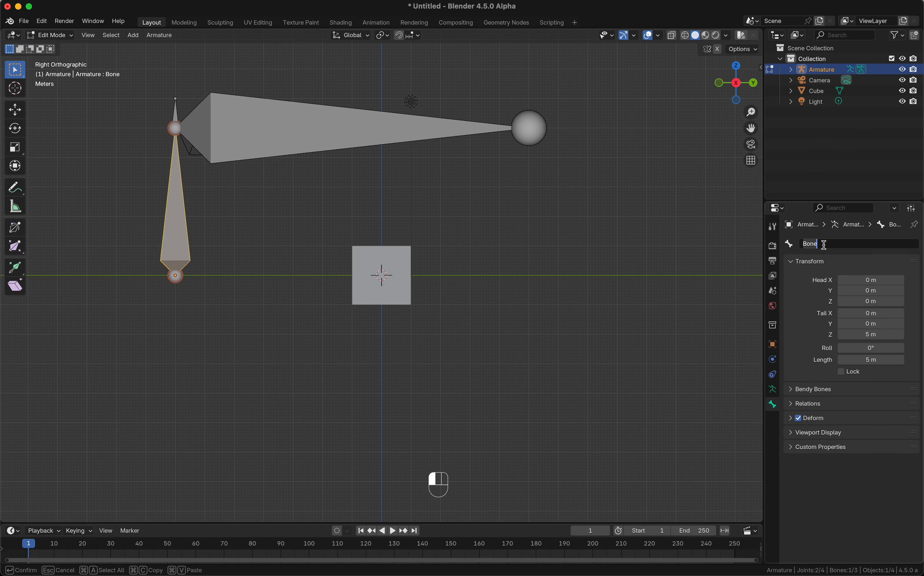
pyautogui.write('Rotator')
pyautogui.press('Return')
# Step: Rename the 1 m bone above the Rotator bone as IK Conroller
pyautogui.click(174, 118)
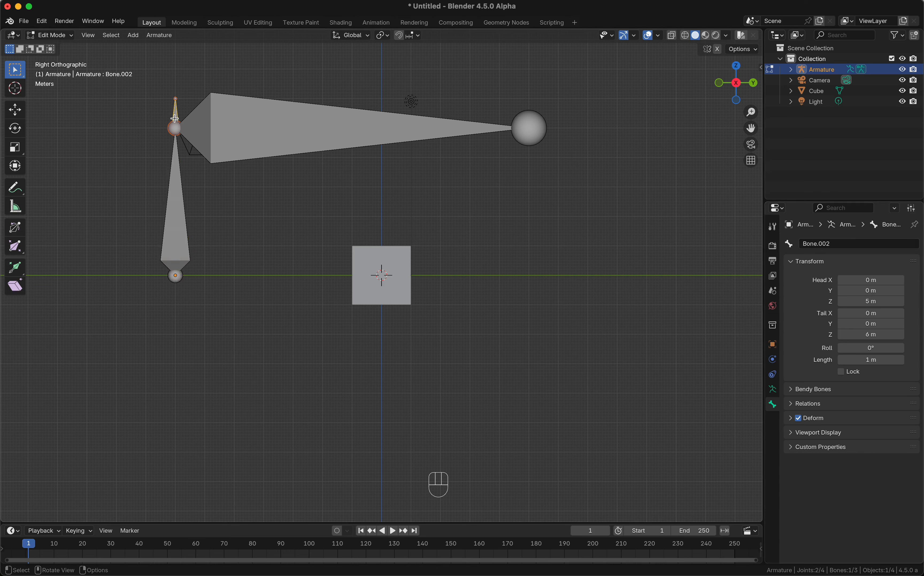
pyautogui.click(818, 244)
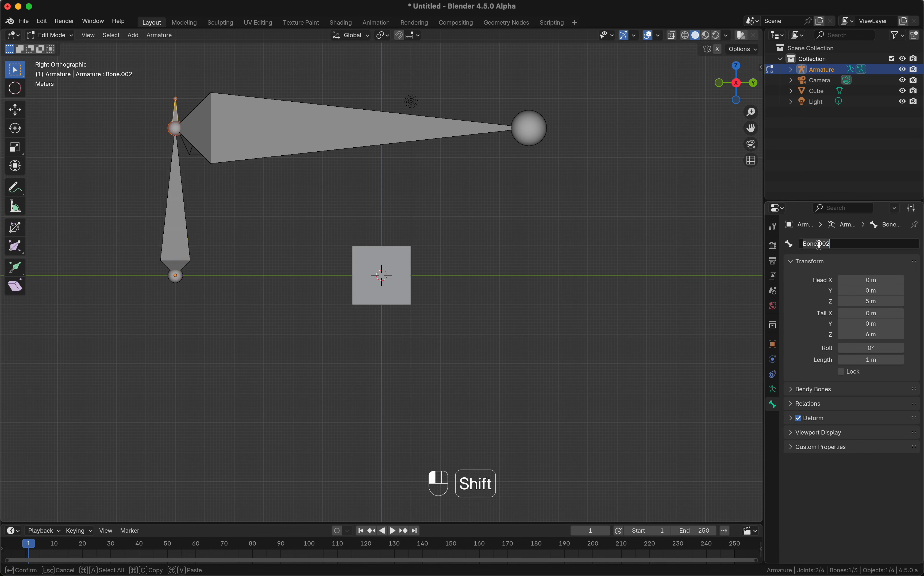
pyautogui.write('Track')
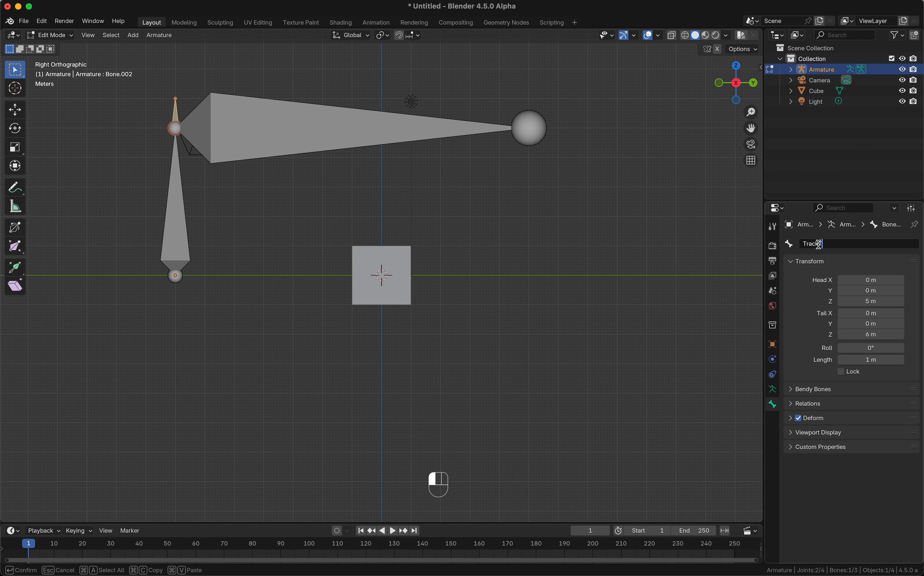
pyautogui.write('ToTarg')
pyautogui.press('BackSpace')
pyautogui.press('BackSpace')
pyautogui.press('BackSpace')
pyautogui.press('BackSpace')
pyautogui.press('BackSpace')
pyautogui.press('BackSpace')
pyautogui.press('BackSpace')
pyautogui.press('BackSpace')
pyautogui.press('BackSpace')
pyautogui.press('BackSpace')
pyautogui.press('BackSpace')
pyautogui.press('BackSpace')
pyautogui.press('BackSpace')
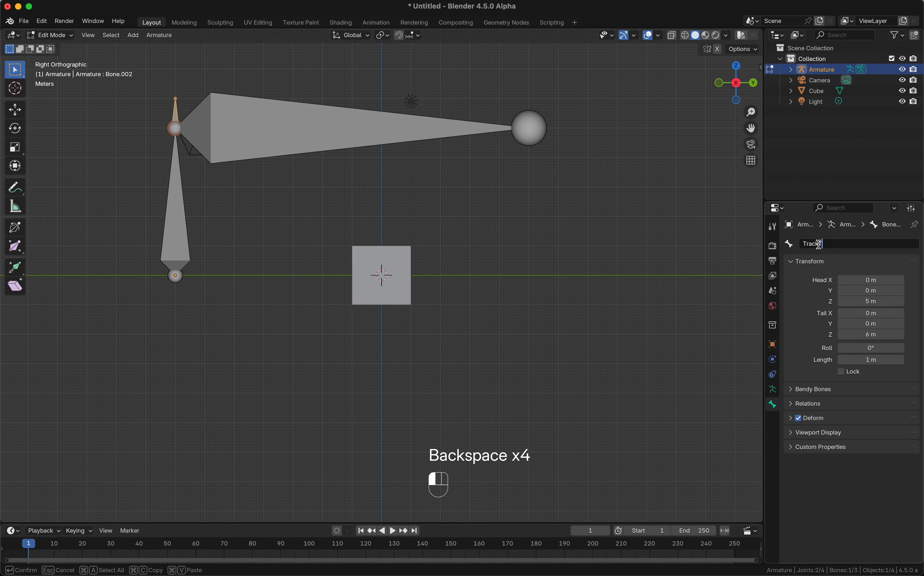
pyautogui.write('IP')
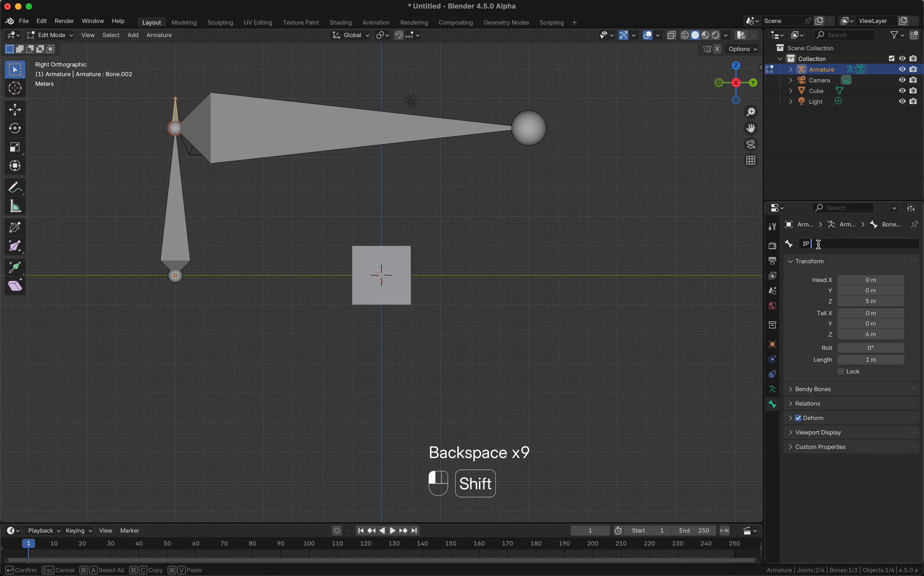
pyautogui.press('BackSpace')
pyautogui.write('K Co')
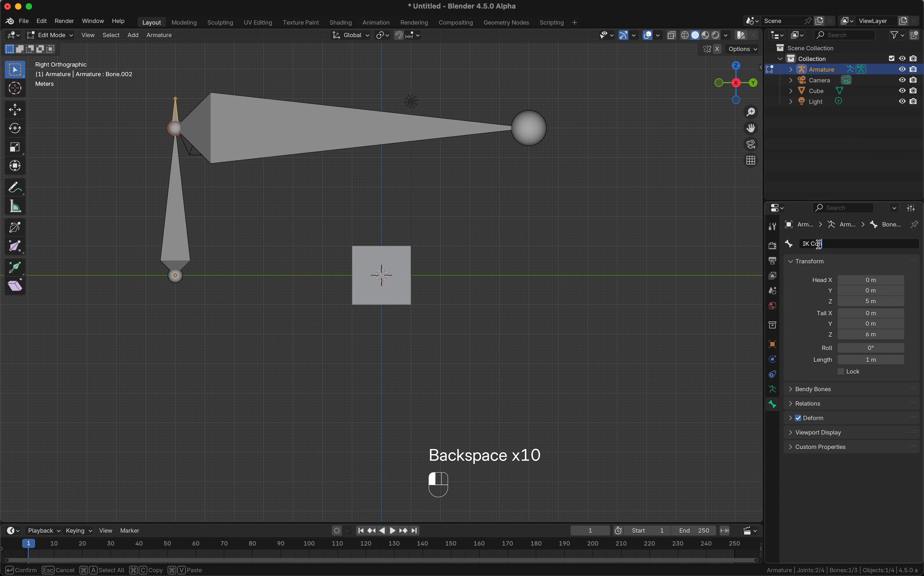
pyautogui.write('nroller')
pyautogui.press('Return')
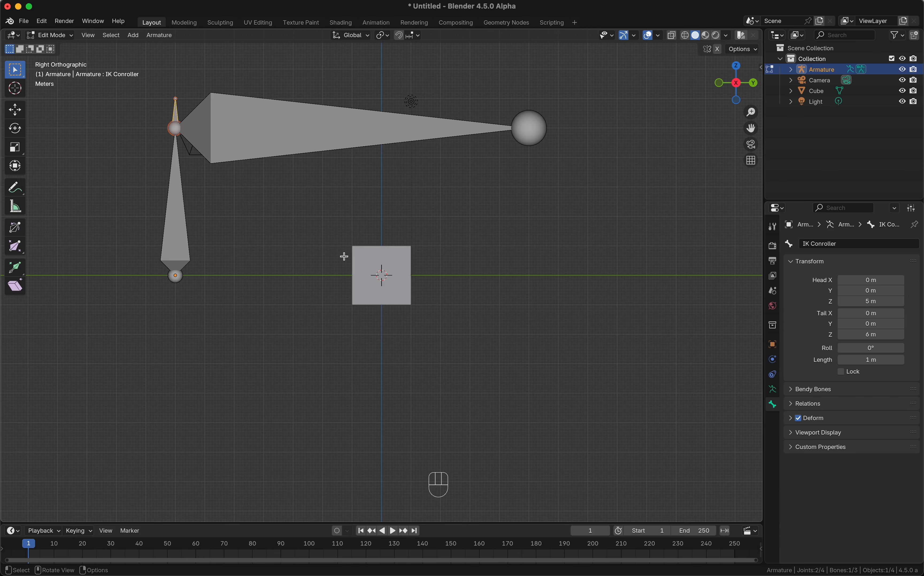
# Step: Snap the 3D cursor to the cube's upper edge on the positive Y side, using edge selection in Edit Mode
pyautogui.press('Tab')
pyautogui.click(398, 267)
pyautogui.hscroll(5, 398, 267)
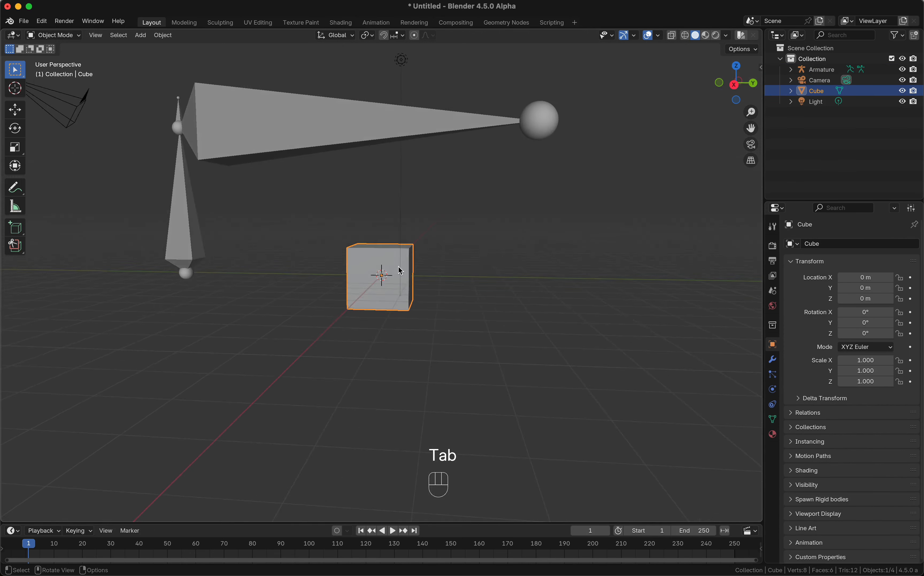
pyautogui.press('Tab')
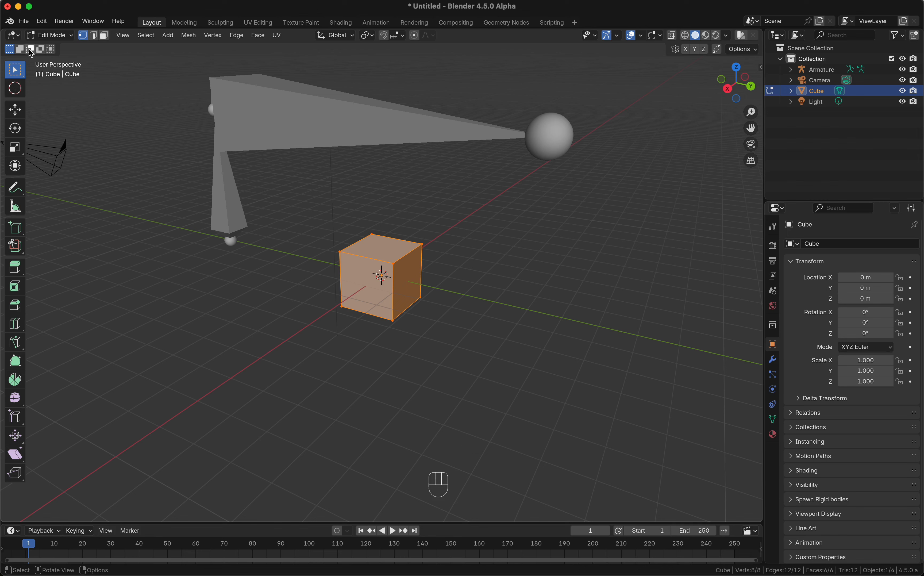
pyautogui.click(93, 35)
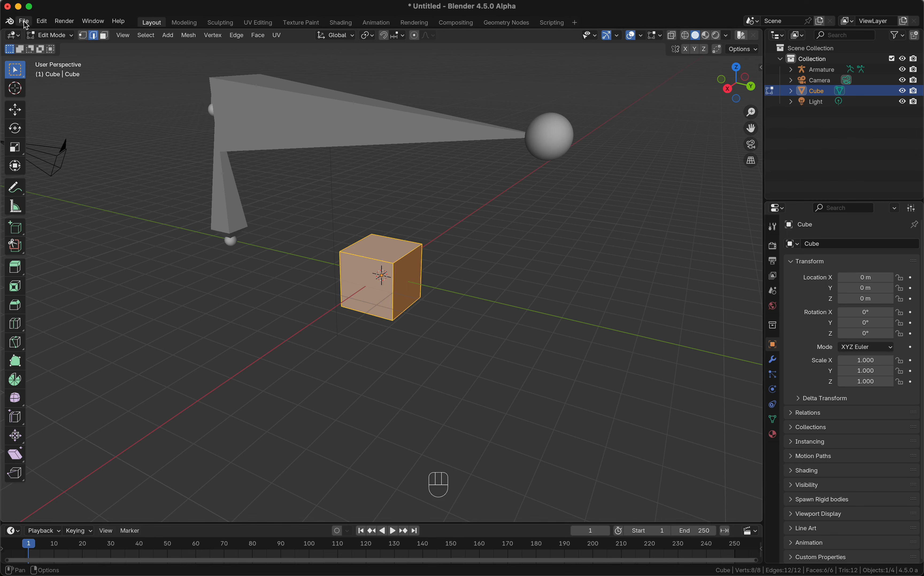
pyautogui.click(407, 252)
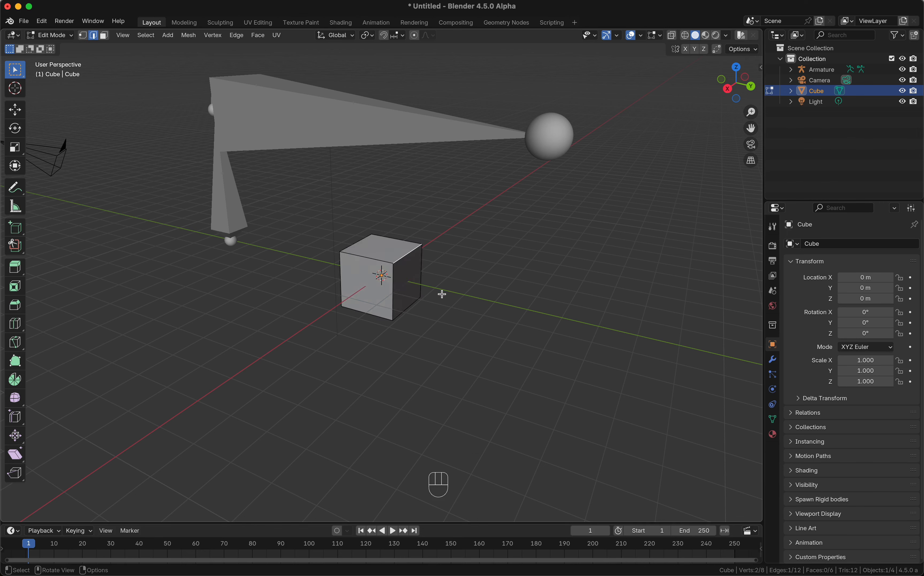
pyautogui.hotkey('shift', 's')
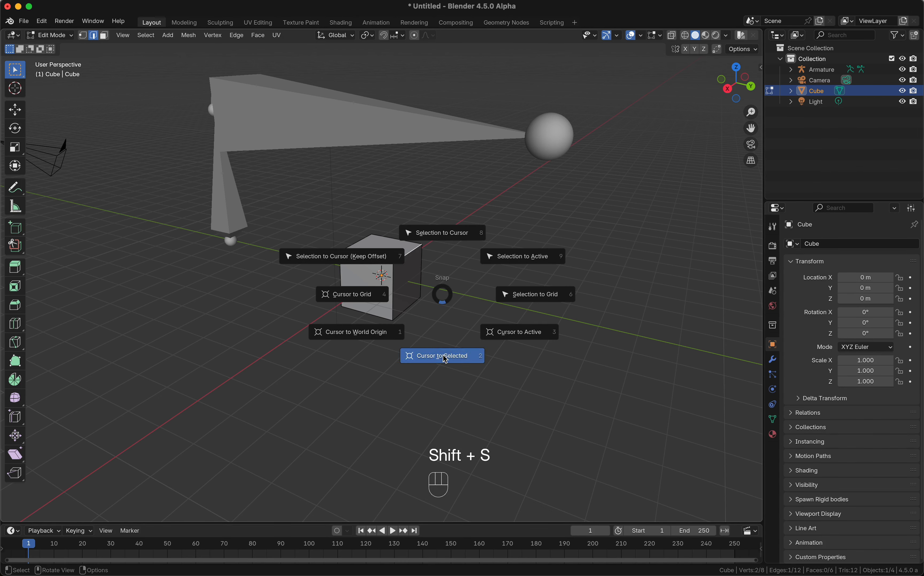
pyautogui.click(445, 358)
pyautogui.press('Tab')
# Step: Add a new 1 m bone to the armature at the 3D cursor on the cube's upper edge
pyautogui.press('KP_3')
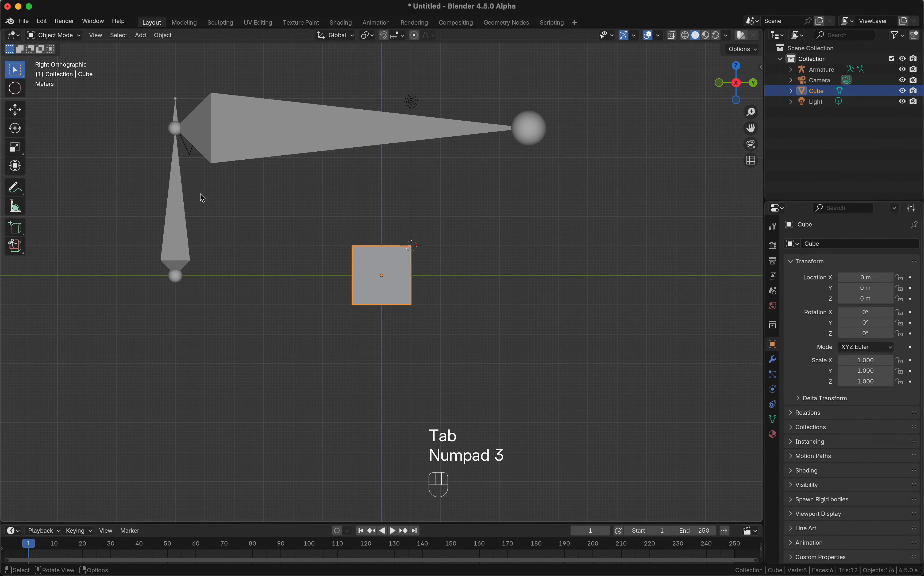
pyautogui.click(250, 142)
pyautogui.press('Tab')
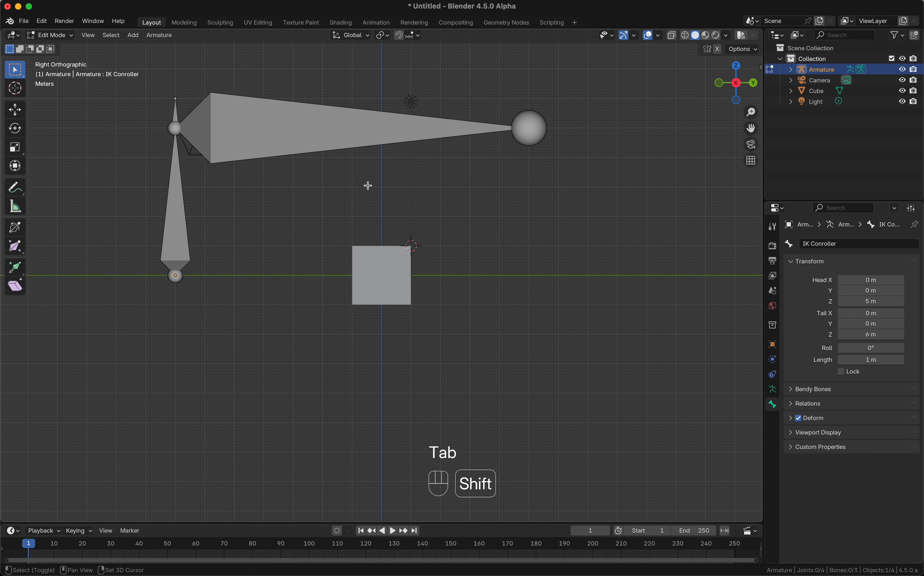
pyautogui.hotkey('shift', 'a')
pyautogui.click(409, 238)
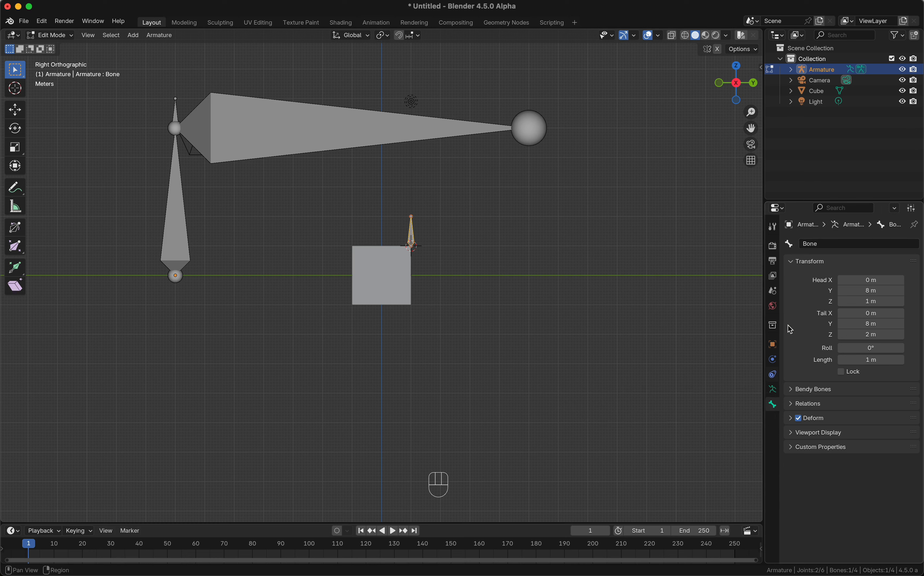
# Step: Rename the new bone on the cube's upper edge as TrackTo
pyautogui.click(813, 245)
pyautogui.write('Tra')
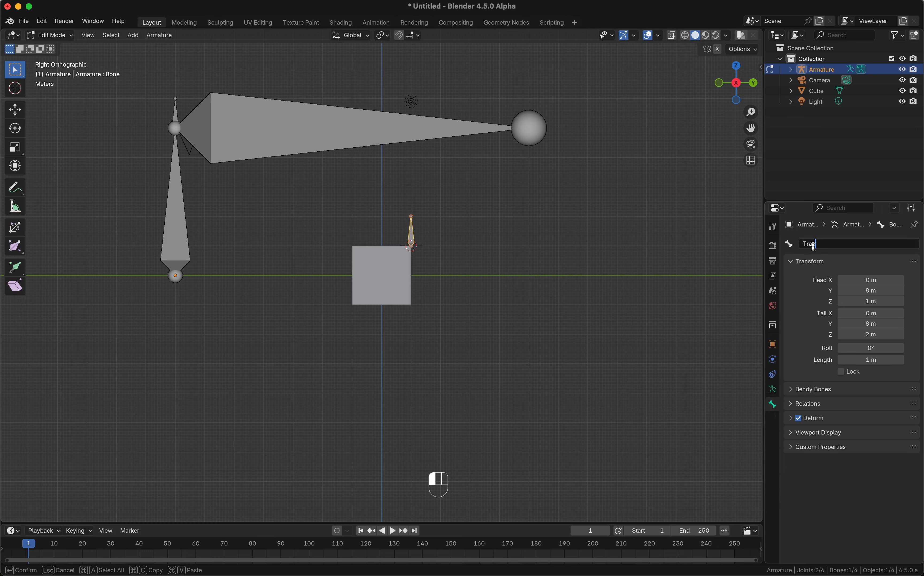
pyautogui.write('ckTo')
pyautogui.press('Return')
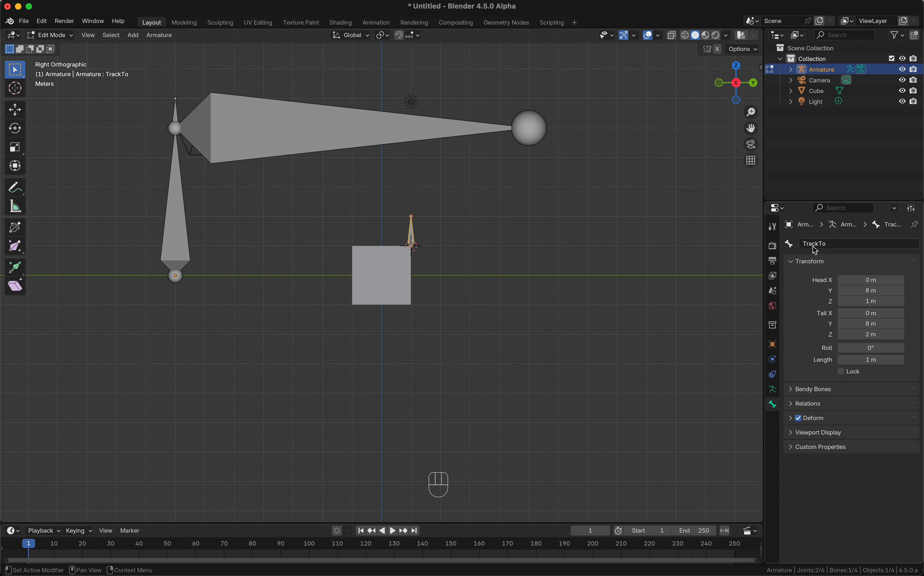
# Step: Duplicate the TrackTo bone about 11 m along positive Y and lower the copy 1 m to ground level
pyautogui.hotkey('shift', 'd')
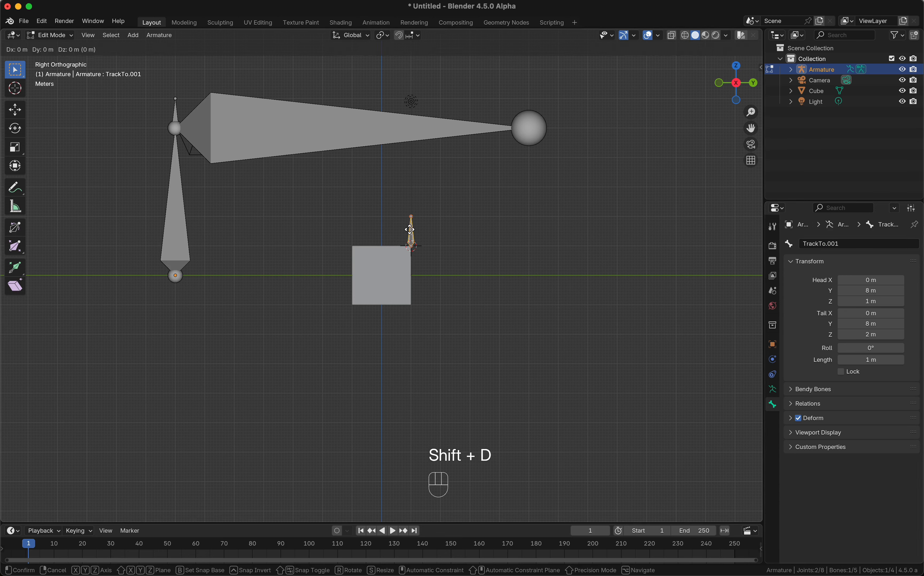
pyautogui.press('y')
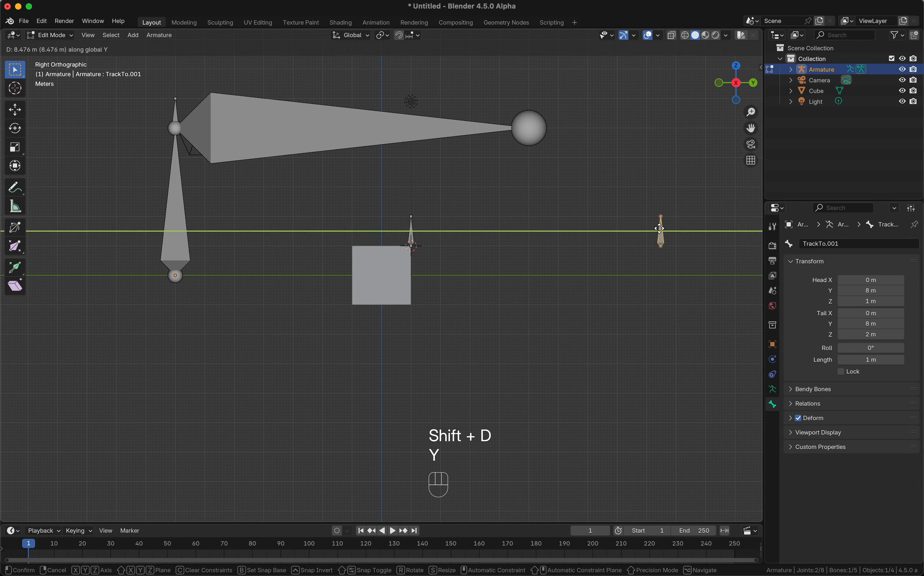
pyautogui.click(728, 231)
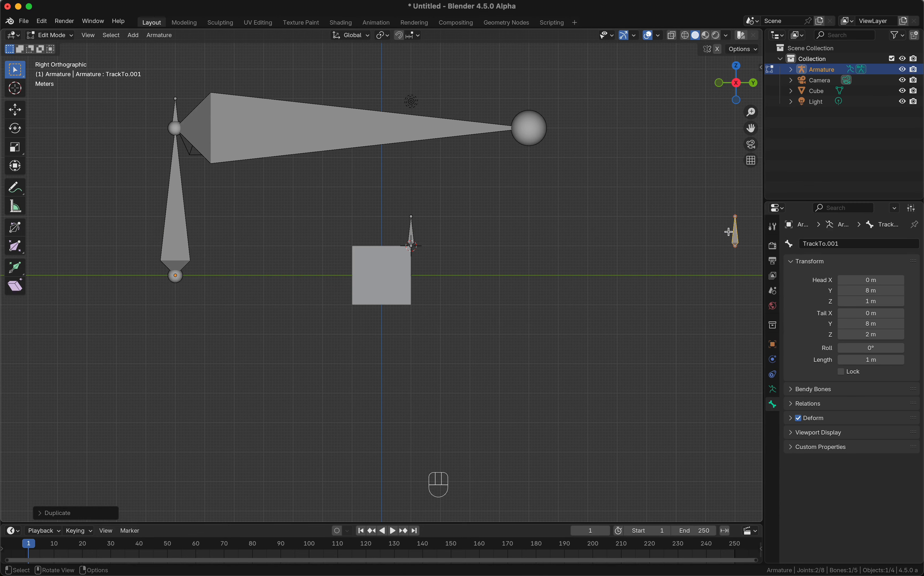
pyautogui.press('g')
pyautogui.press('z')
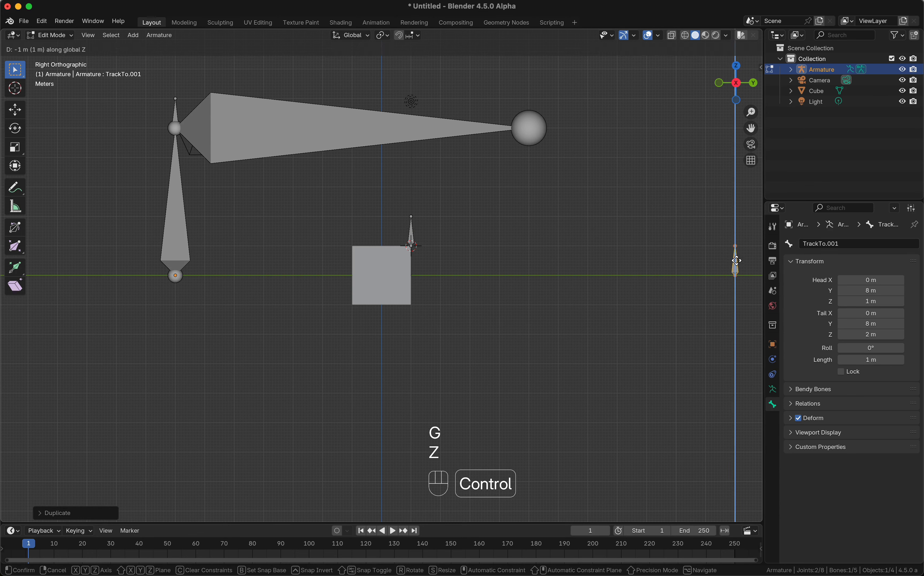
pyautogui.keyDown('ctrl'); pyautogui.click(737, 261); pyautogui.keyUp('ctrl')
# Step: Lay the duplicated bone flat by moving its tail 1 m along negative Y and 1 m down along Z
pyautogui.click(736, 246)
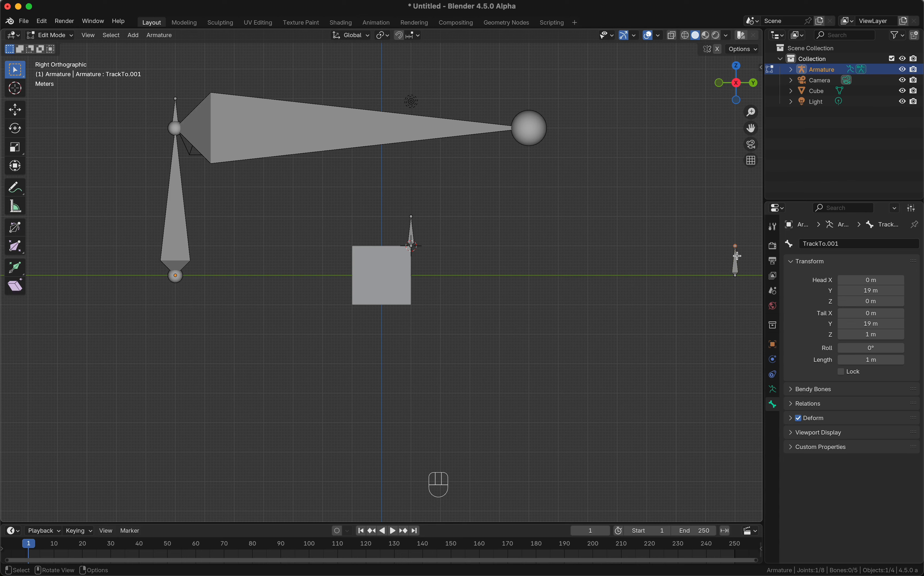
pyautogui.press('g')
pyautogui.press('y')
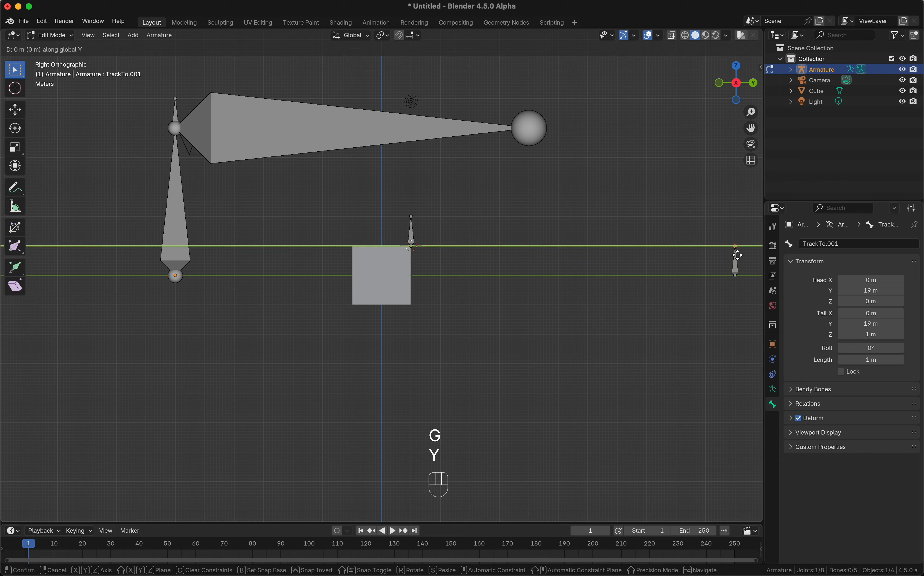
pyautogui.keyDown('ctrl'); pyautogui.click(715, 256); pyautogui.keyUp('ctrl')
pyautogui.press('g')
pyautogui.press('z')
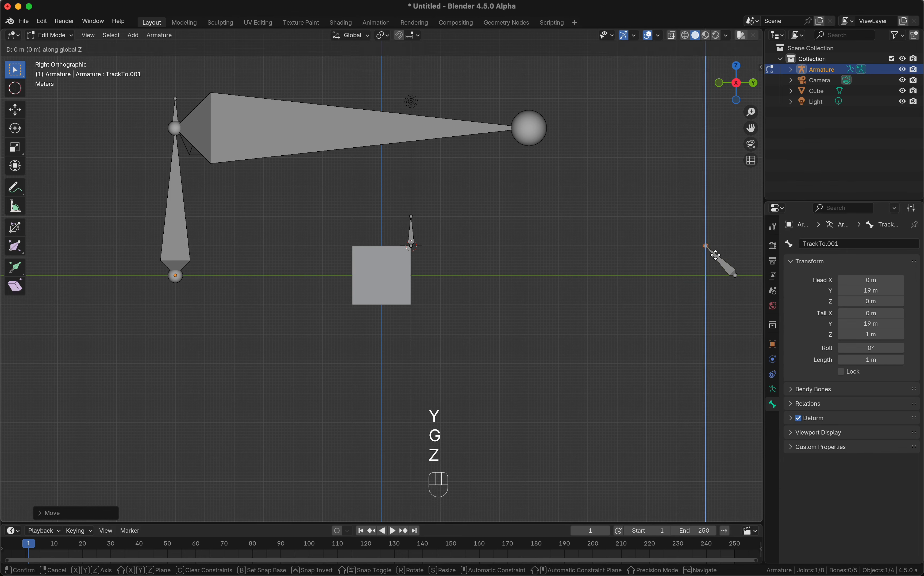
pyautogui.keyDown('ctrl'); pyautogui.click(717, 273); pyautogui.keyUp('ctrl')
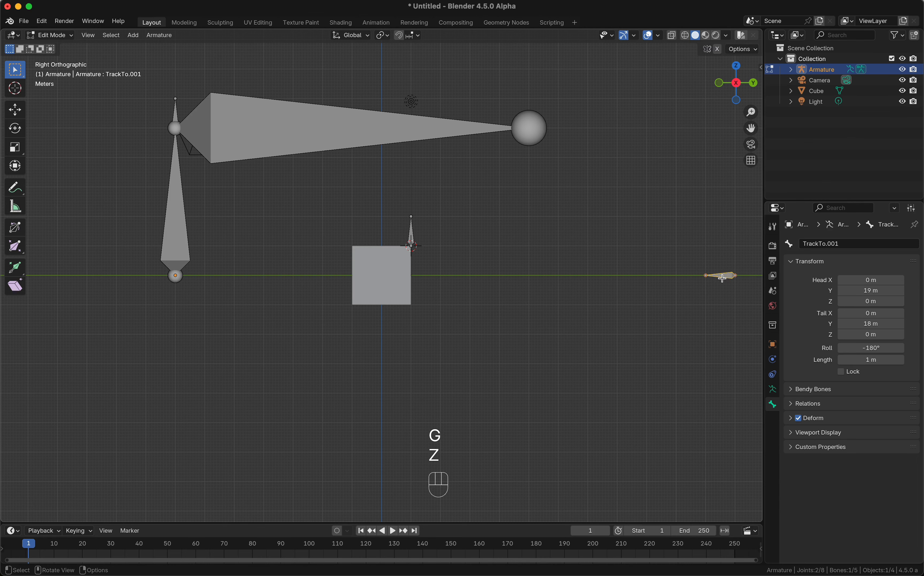
# Step: Rename the flat 1 m bone on the ground as Stretchy
pyautogui.click(823, 246)
pyautogui.write('Stretchy')
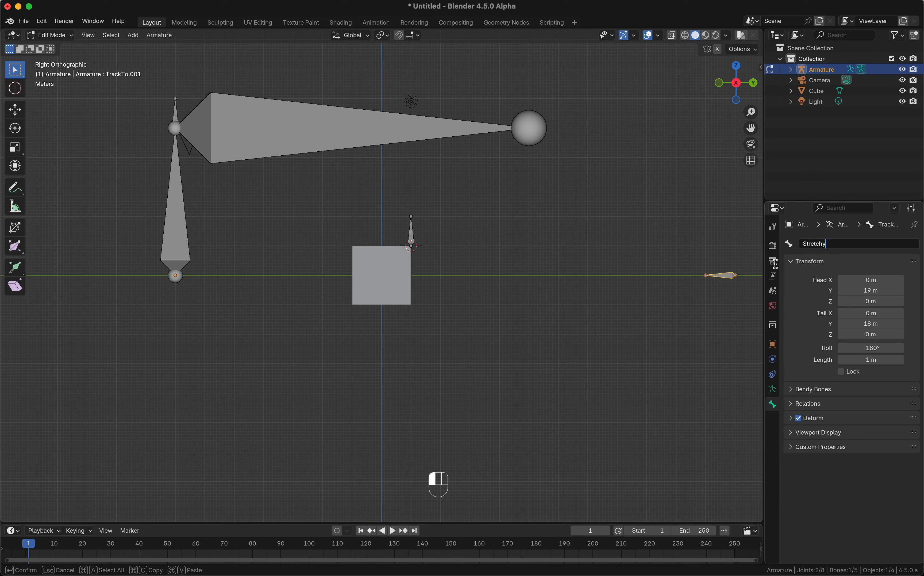
pyautogui.press('Return')
# Step: Extrude a bone about 5.4 m long from the Stretchy bone's tail along negative Y, towards the cube
pyautogui.click(705, 275)
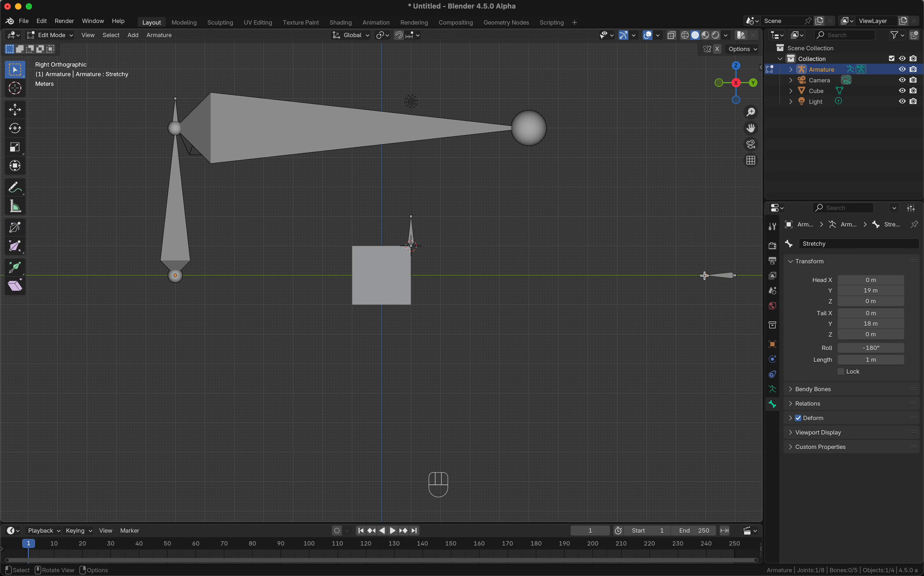
pyautogui.press('e')
pyautogui.press('y')
pyautogui.click(543, 271)
# Step: Set the length of the bone extruded from Stretchy to 12 m, matching the upper horizontal bone, and leave Edit Mode
pyautogui.click(422, 115)
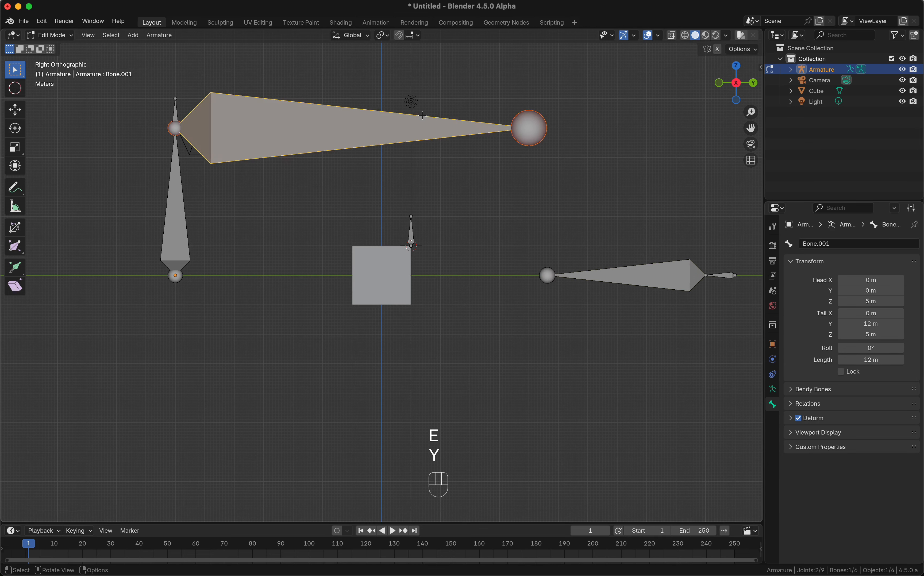
pyautogui.press('n')
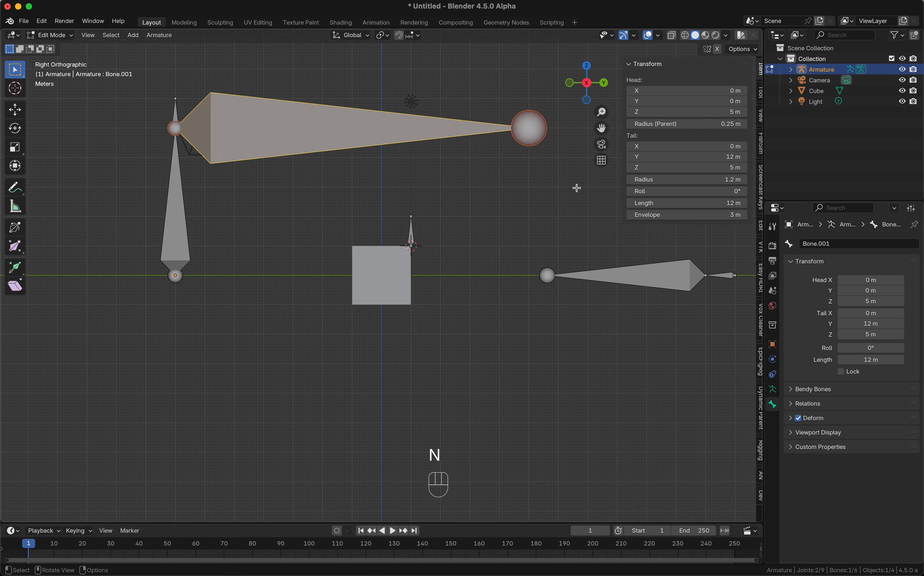
pyautogui.click(654, 279)
pyautogui.click(670, 202)
pyautogui.write('12')
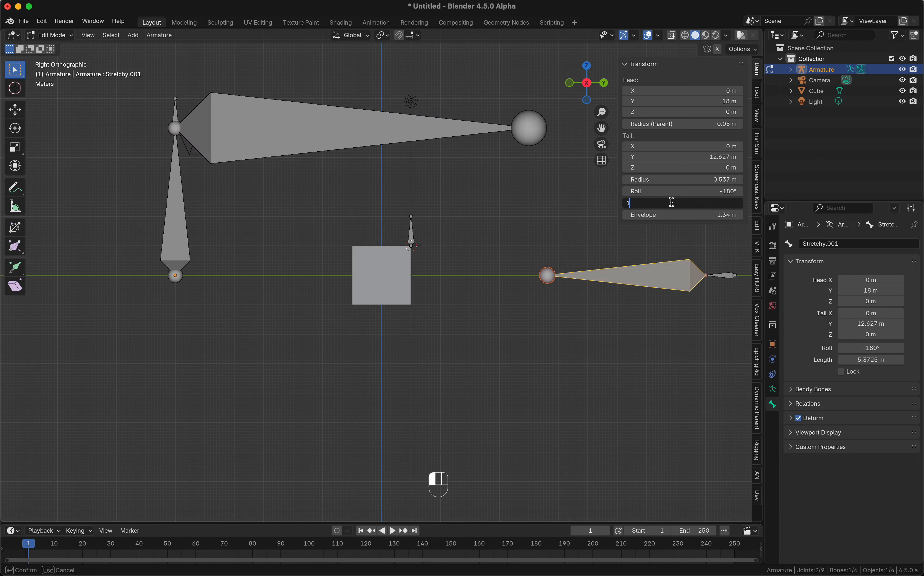
pyautogui.press('Return')
pyautogui.press('Tab')
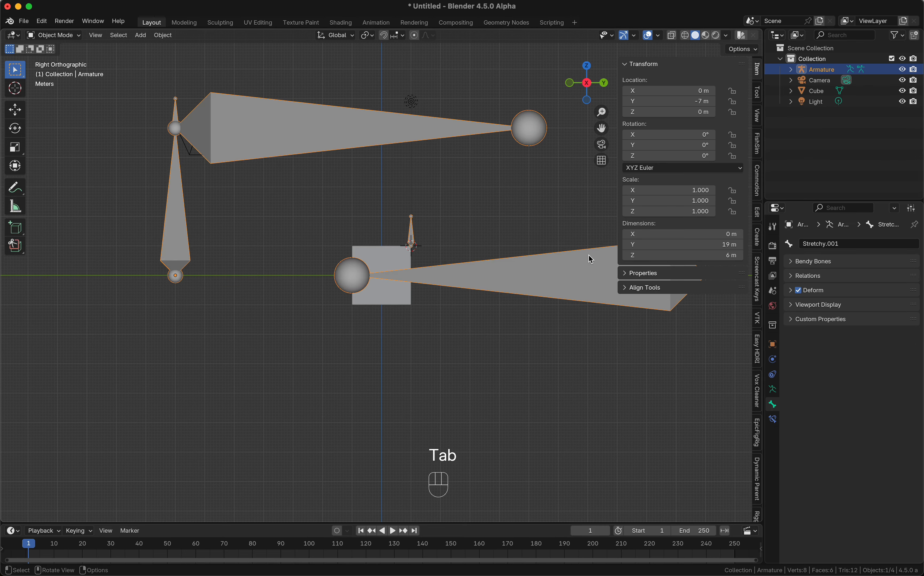
pyautogui.press('n')
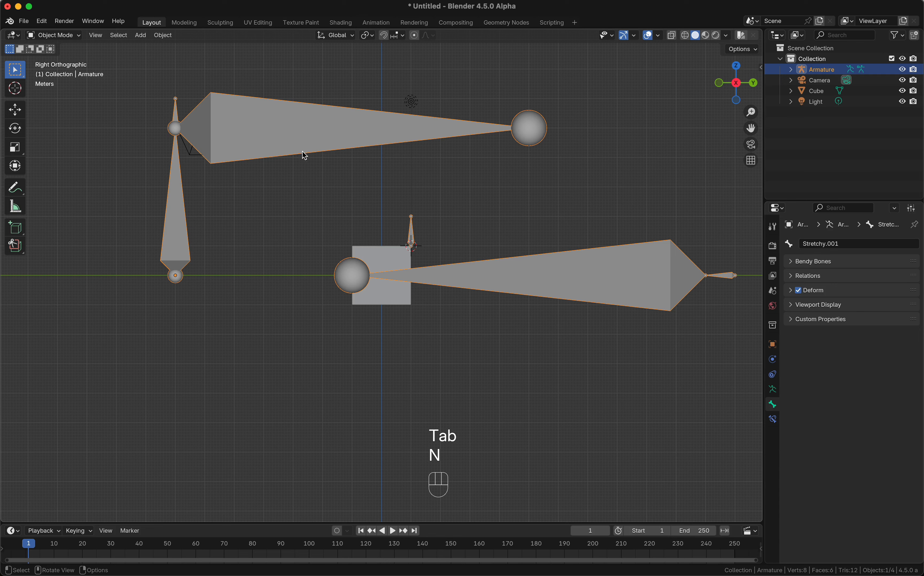
# Step: In Pose Mode, add an IK constraint to the 12 m bone extending from Stretchy, with the IK Conroller bone as target
pyautogui.press('Tab')
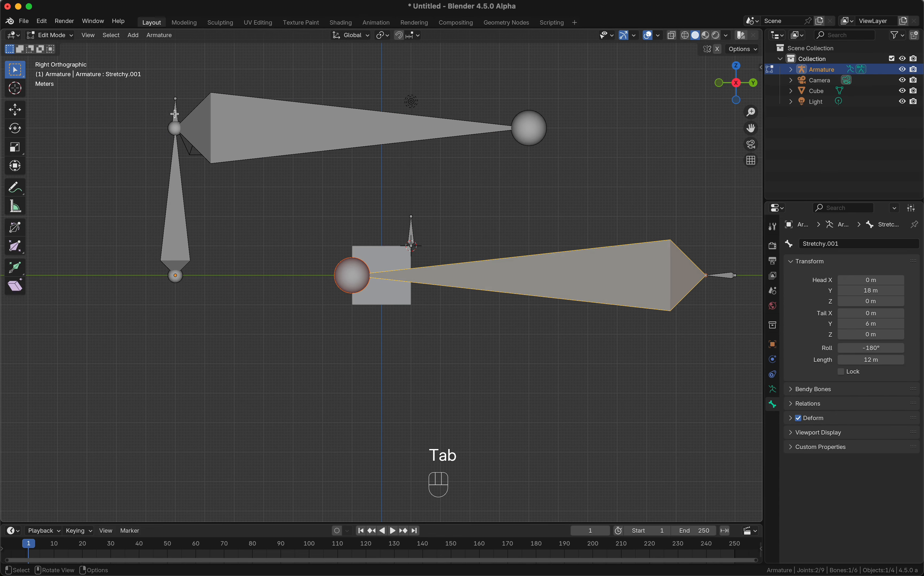
pyautogui.click(175, 113)
pyautogui.hotkey('ctrl', 'Tab')
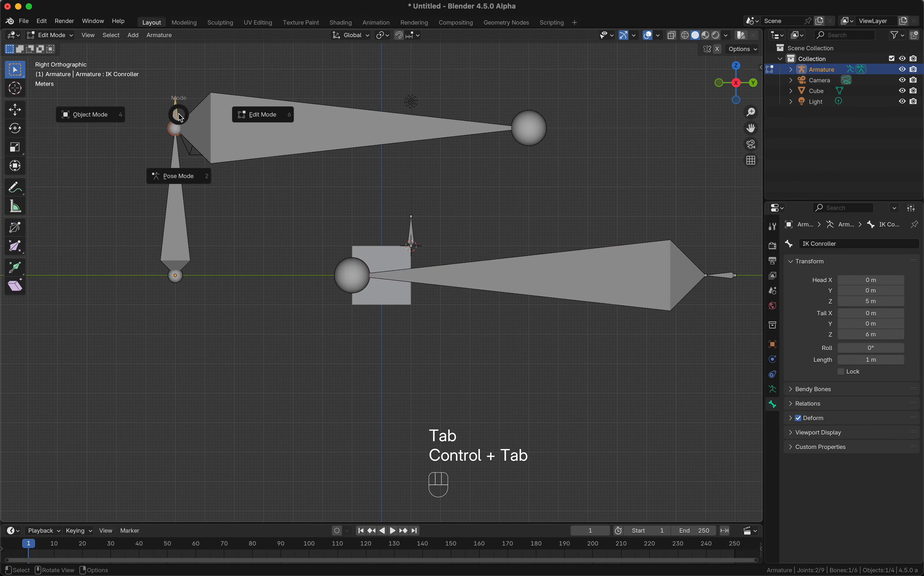
pyautogui.click(186, 177)
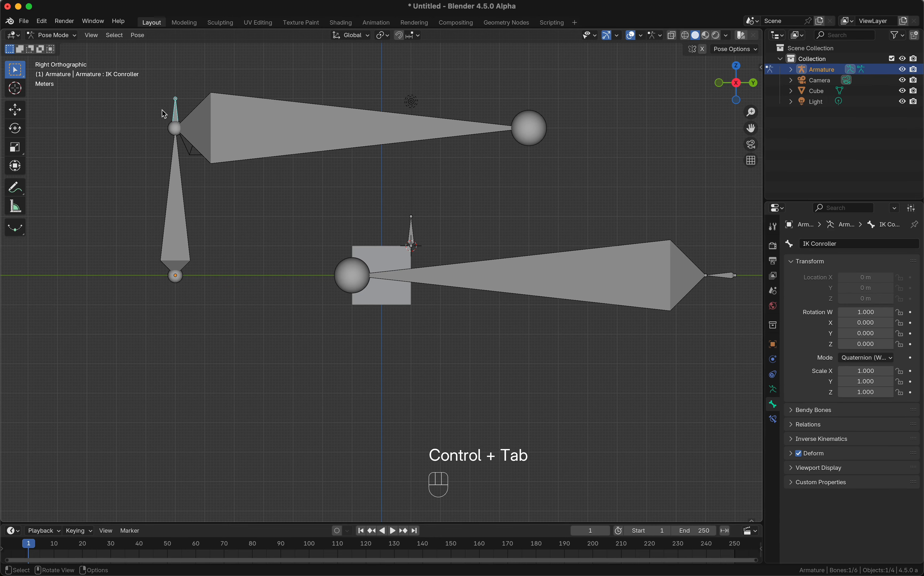
pyautogui.keyDown('shift'); pyautogui.click(544, 285); pyautogui.keyUp('shift')
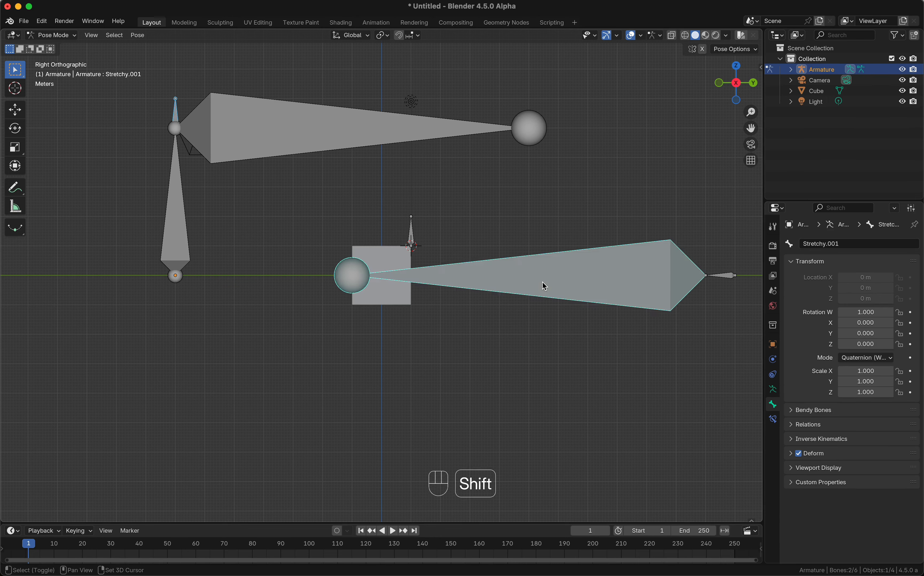
pyautogui.hotkey('shift', 'i')
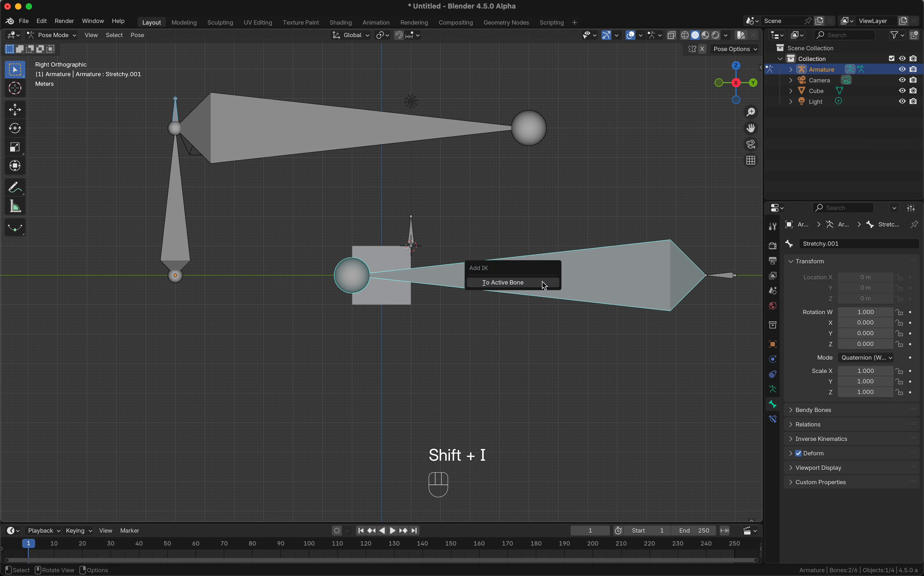
pyautogui.click(542, 286)
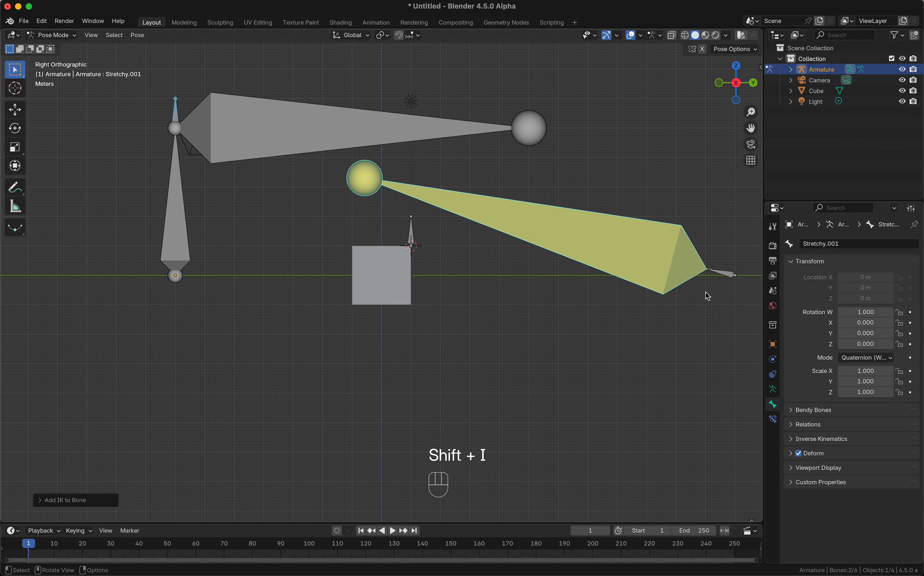
# Step: Set the IK constraint's chain length to 2
pyautogui.click(772, 422)
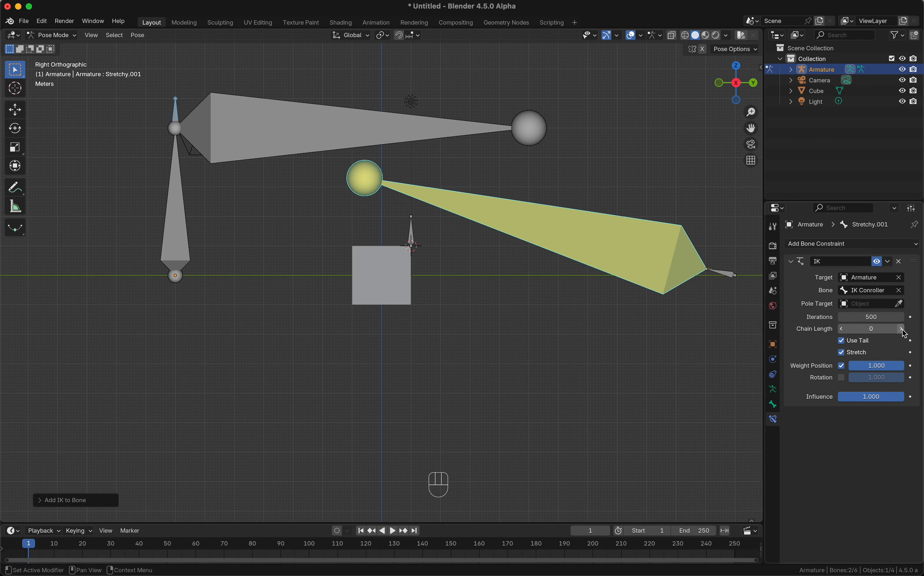
pyautogui.click(901, 330)
pyautogui.click(902, 330)
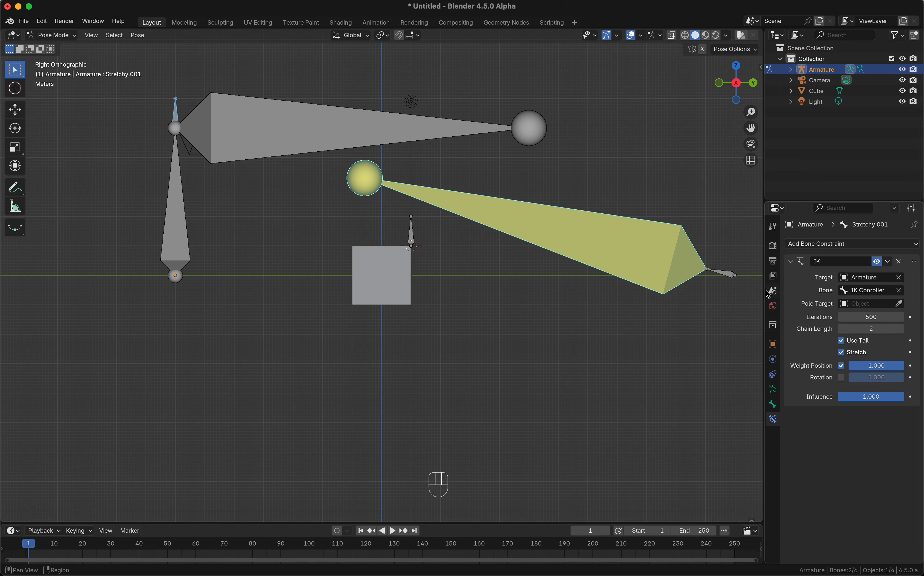
# Step: Change the Stretchy bone's rotation mode to XYZ Euler
pyautogui.click(726, 276)
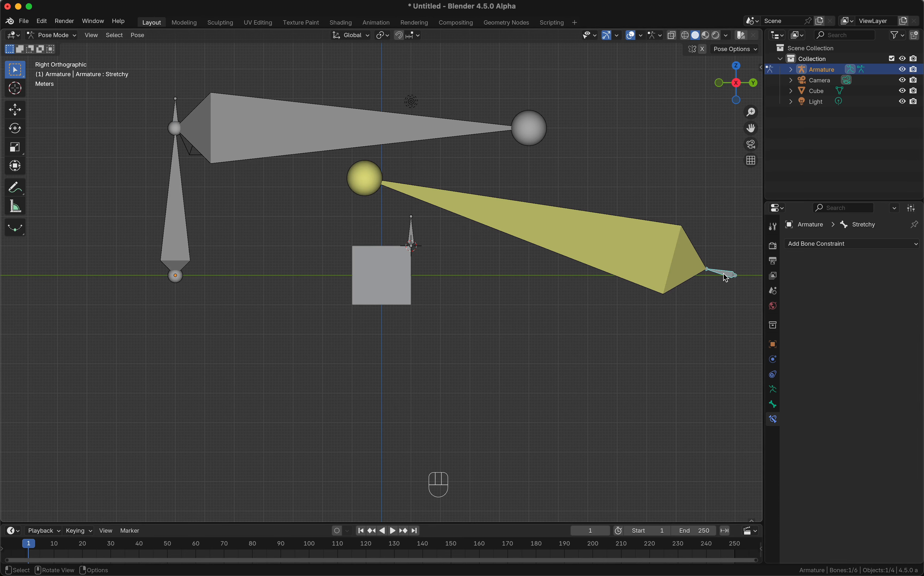
pyautogui.click(772, 404)
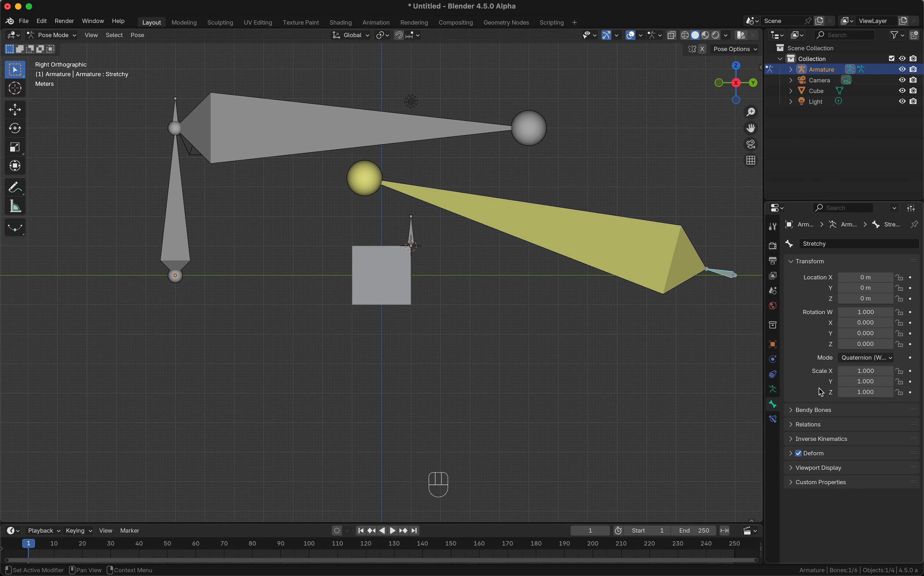
pyautogui.click(853, 357)
pyautogui.click(848, 381)
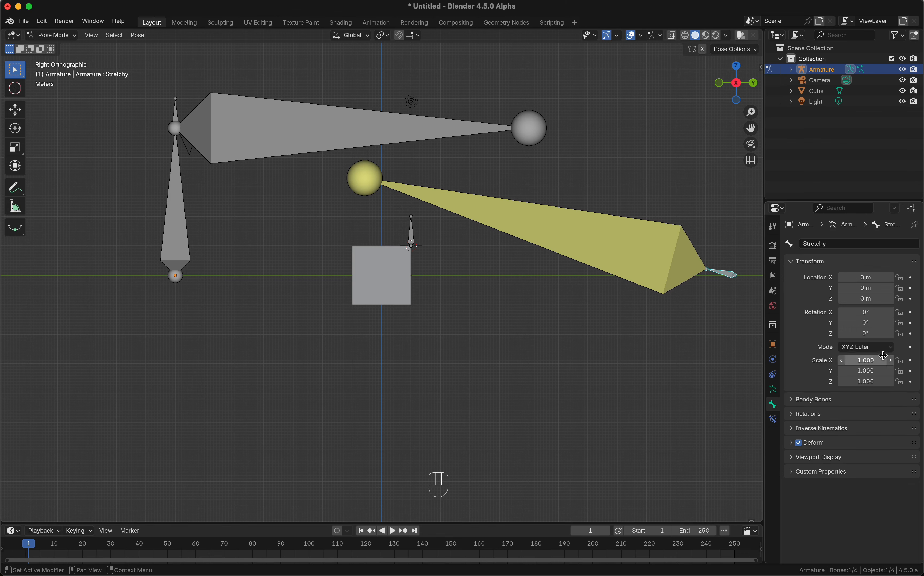
# Step: Lock the Stretchy bone's IK rotation on X, Y and Z, and set its IK Stretch to 1.000
pyautogui.click(796, 431)
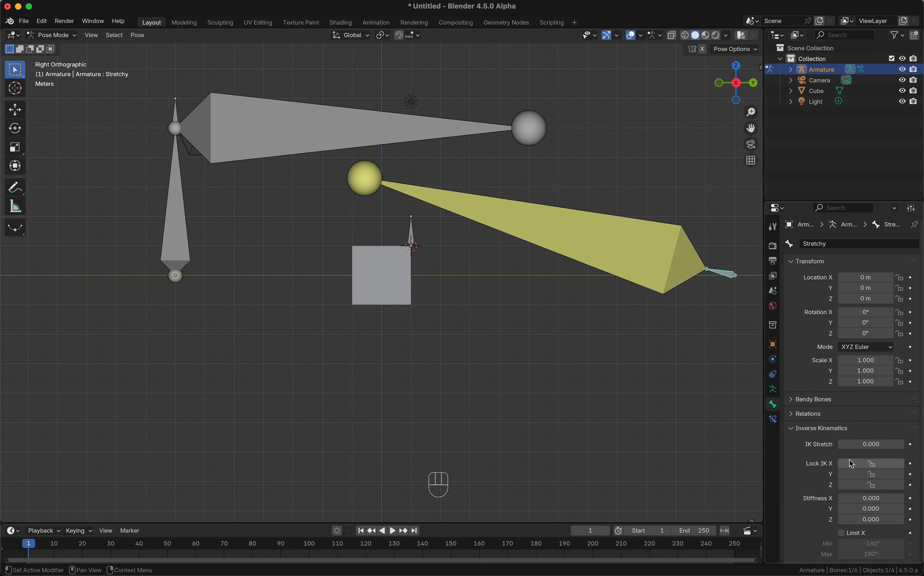
pyautogui.moveTo(859, 464); pyautogui.dragTo(862, 487)
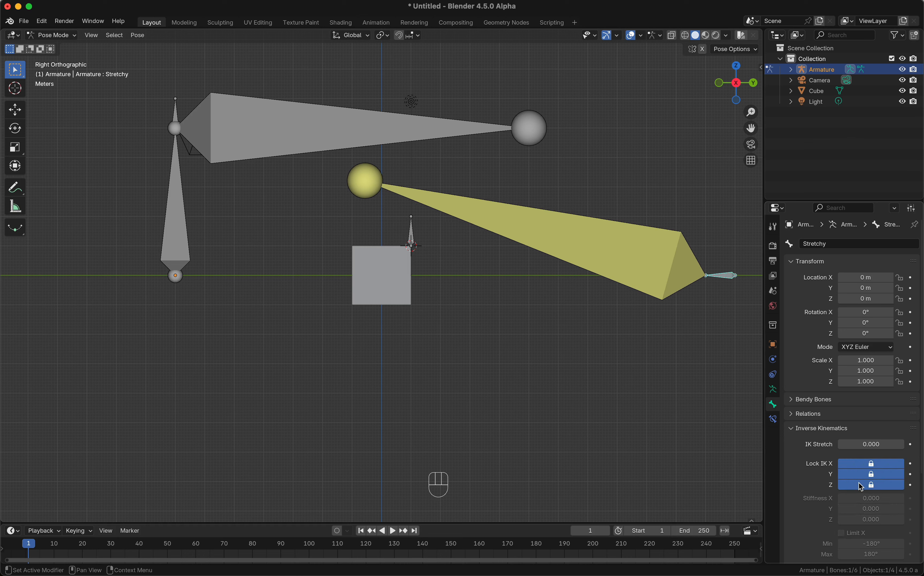
pyautogui.moveTo(856, 444); pyautogui.dragTo(907, 446)
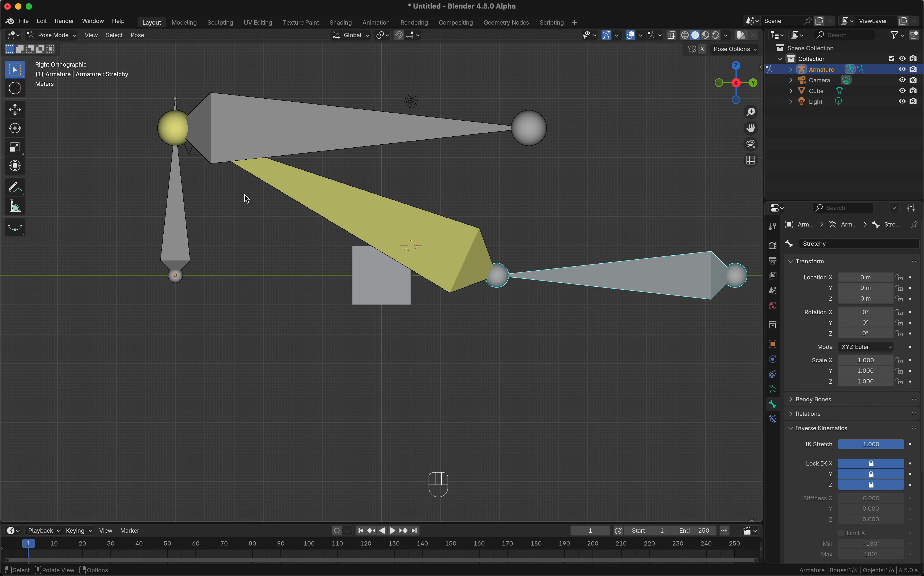
# Step: Rename the IK-constrained bone connected to Stretchy as IK
pyautogui.click(451, 229)
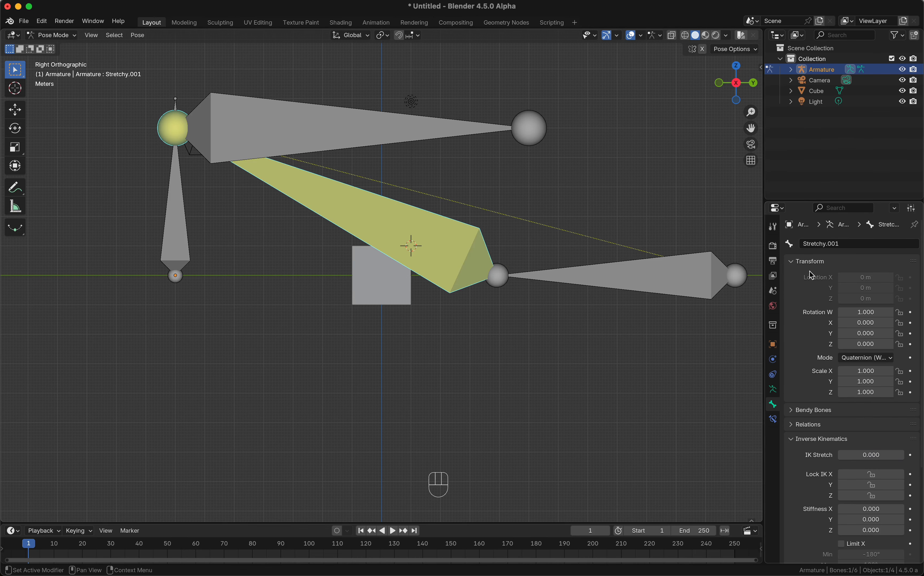
pyautogui.click(823, 243)
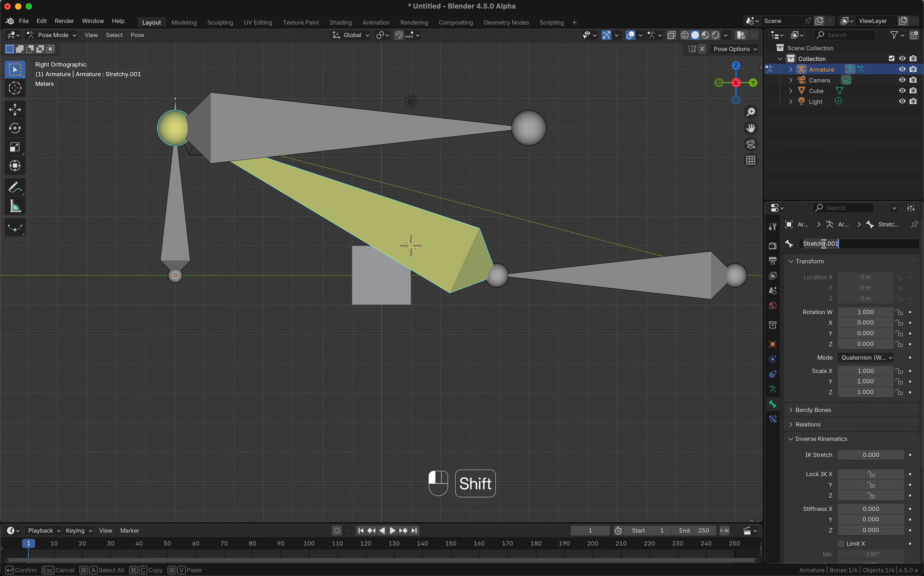
pyautogui.write('IK')
pyautogui.press('Return')
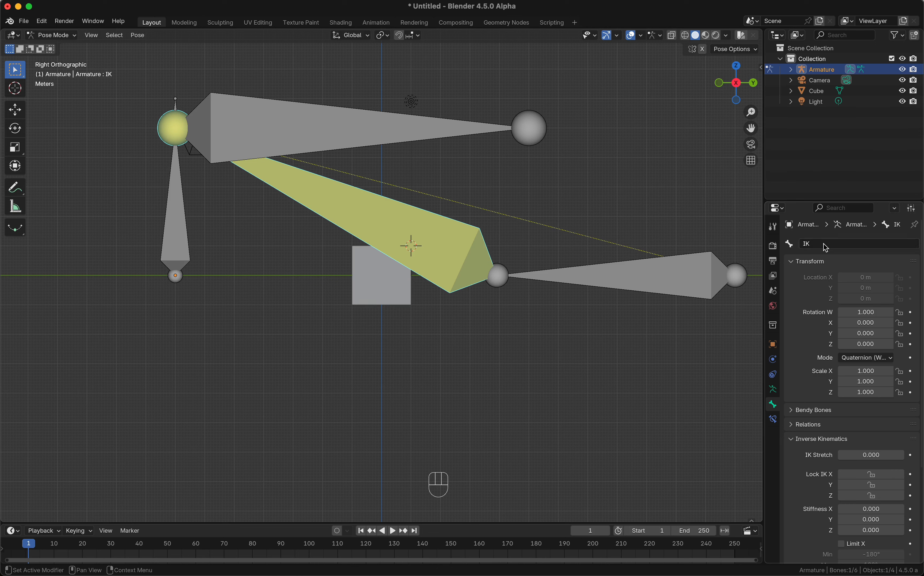
# Step: Rename the upper horizontal bone that starts at the top of Rotator as Track To Bone
pyautogui.click(363, 135)
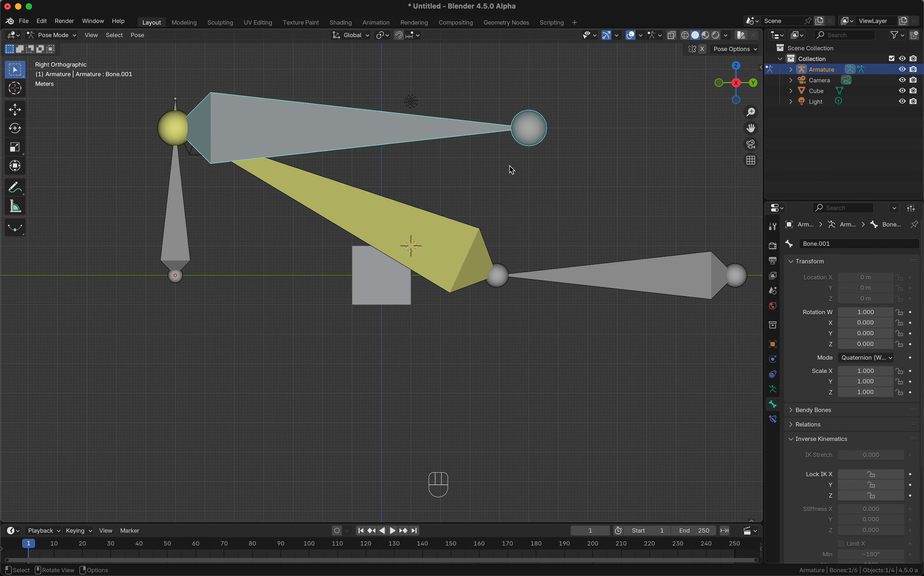
pyautogui.click(820, 246)
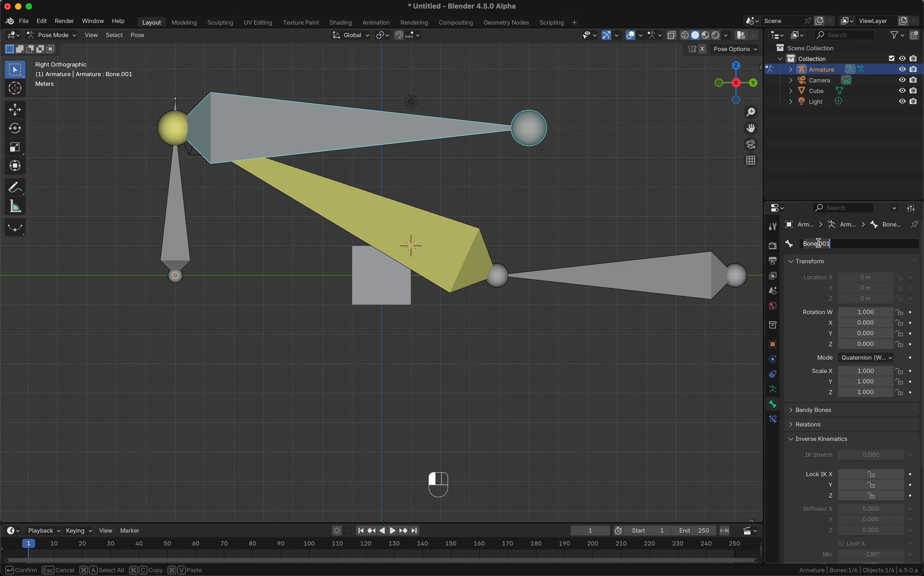
pyautogui.write('Track To Bone')
pyautogui.press('Return')
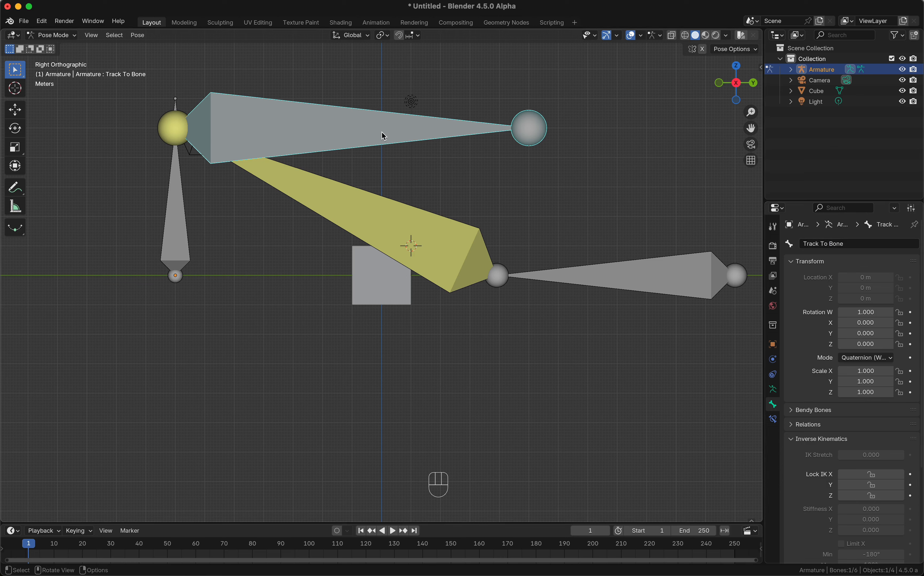
# Step: Add a Track To bone constraint to Track To Bone
pyautogui.press('Tab')
pyautogui.press('Tab')
pyautogui.click(773, 418)
pyautogui.click(844, 244)
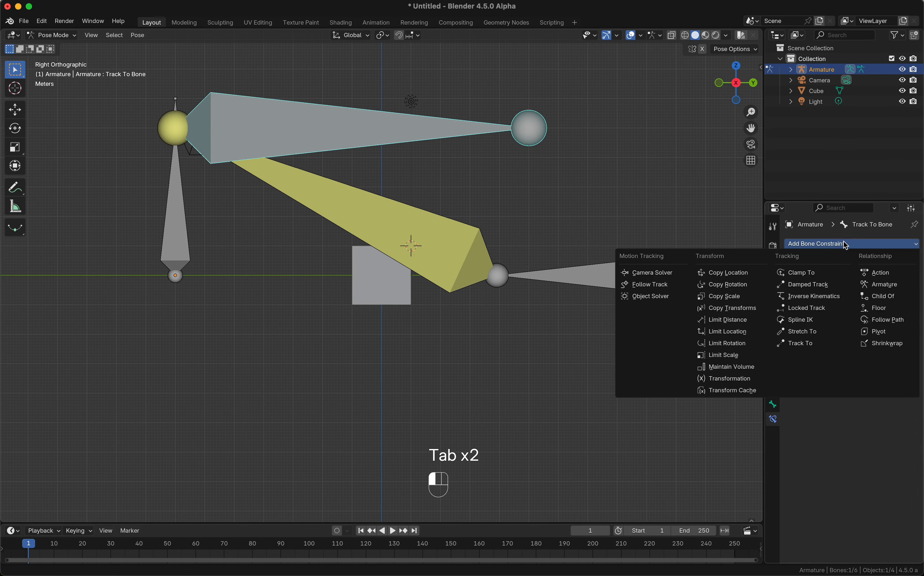
pyautogui.click(822, 343)
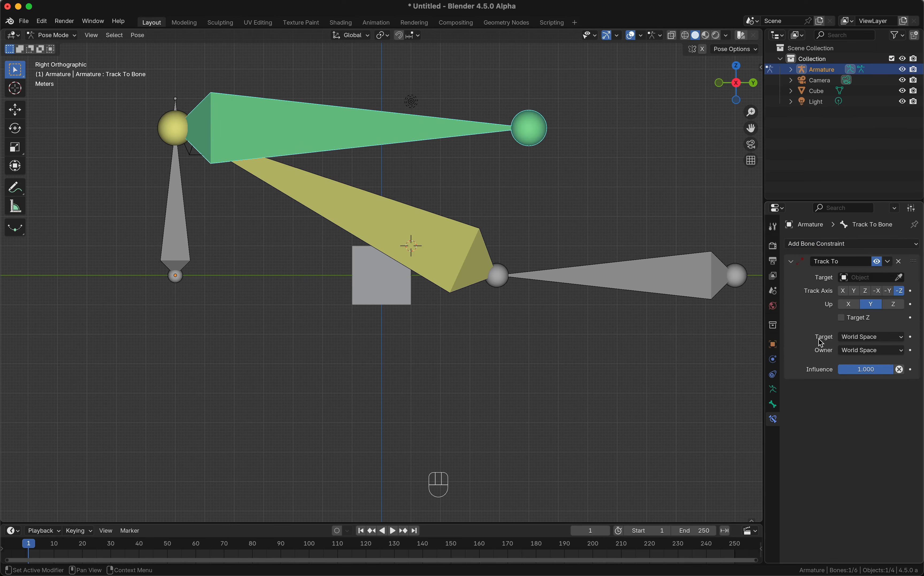
pyautogui.click(860, 336)
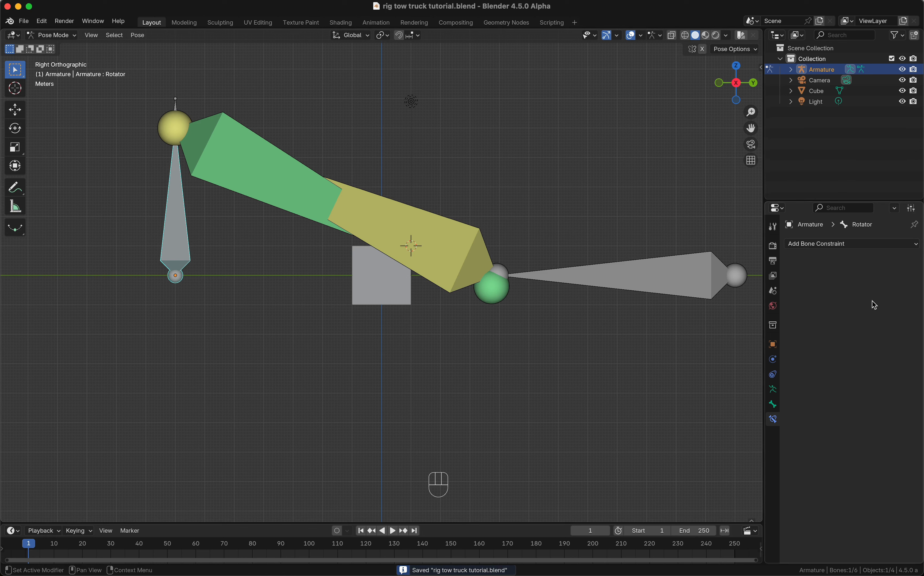
# Step: Change the Rotator bone's rotation mode to XYZ Euler
pyautogui.click(773, 404)
pyautogui.click(877, 363)
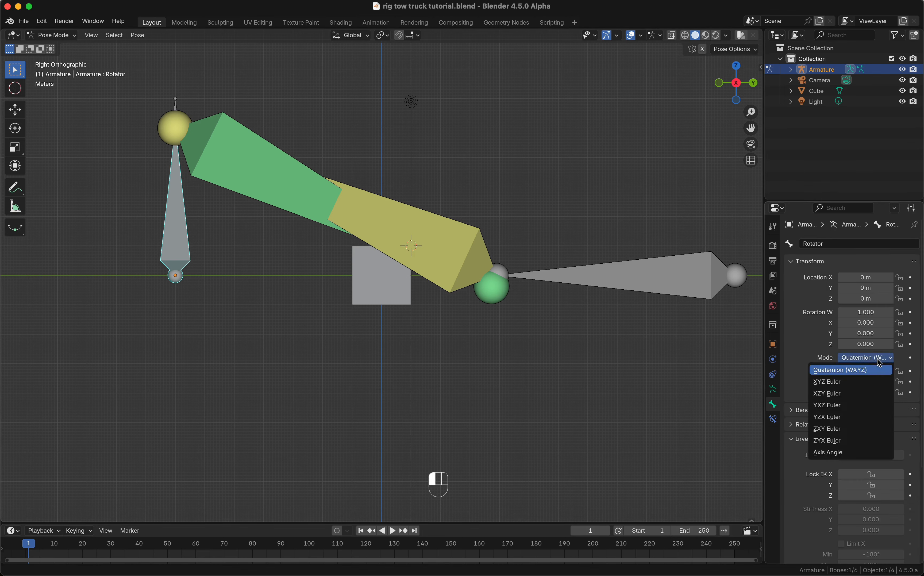
pyautogui.click(868, 382)
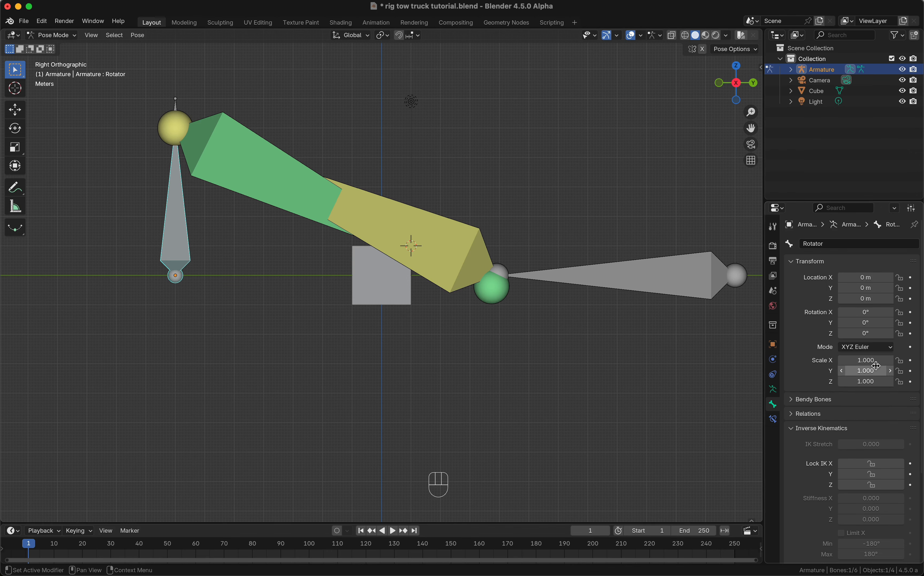
# Step: Try rotating the Rotator bone 16° about X and reset its X rotation to 0°
pyautogui.moveTo(870, 312); pyautogui.dragTo(875, 313)
pyautogui.click(875, 314)
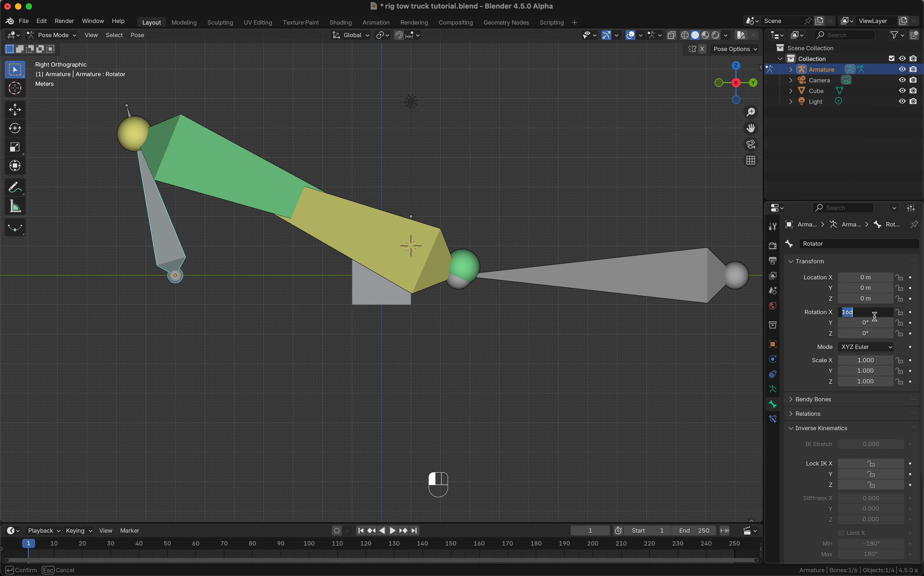
pyautogui.write('0')
pyautogui.press('Return')
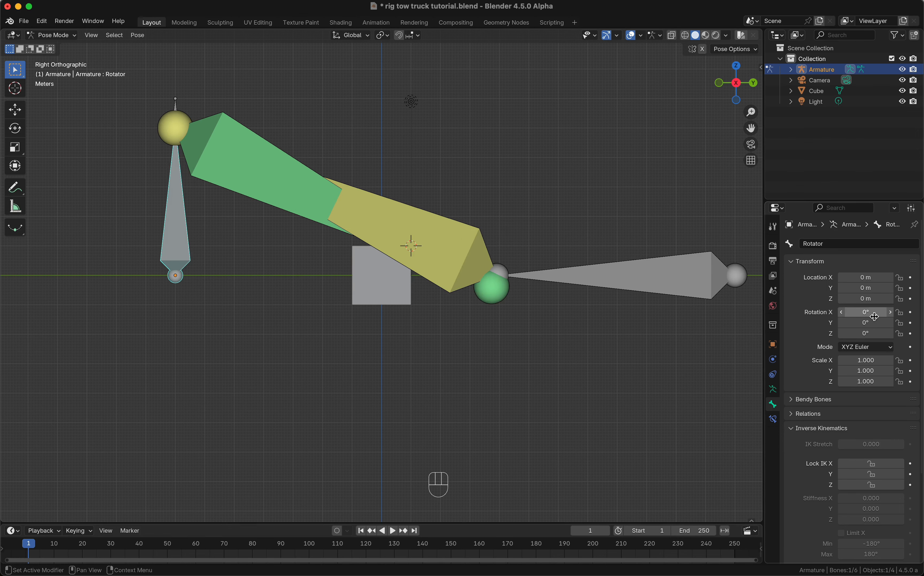
# Step: Keyframe the Rotator bone's X rotation at 0° on frame 1 and at 90° on frame 40
pyautogui.click(910, 312)
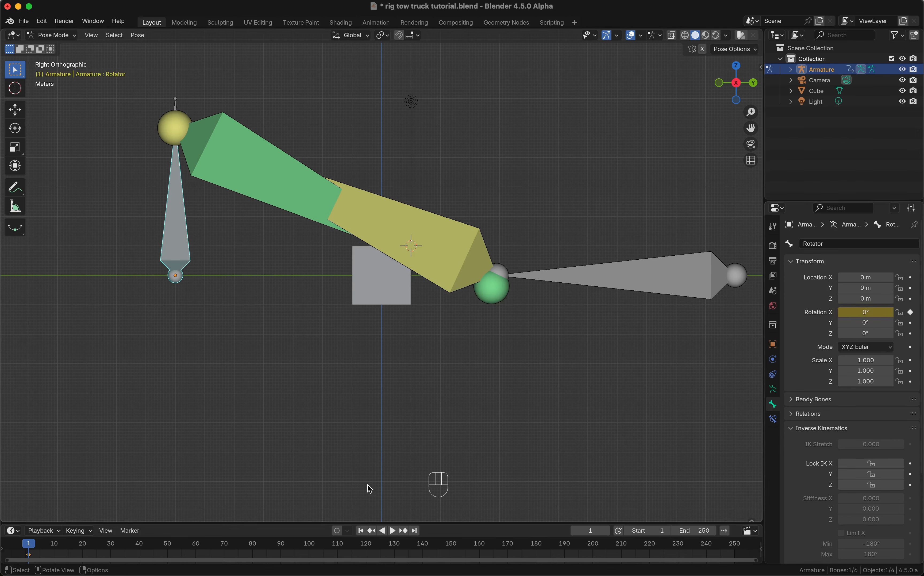
pyautogui.click(140, 549)
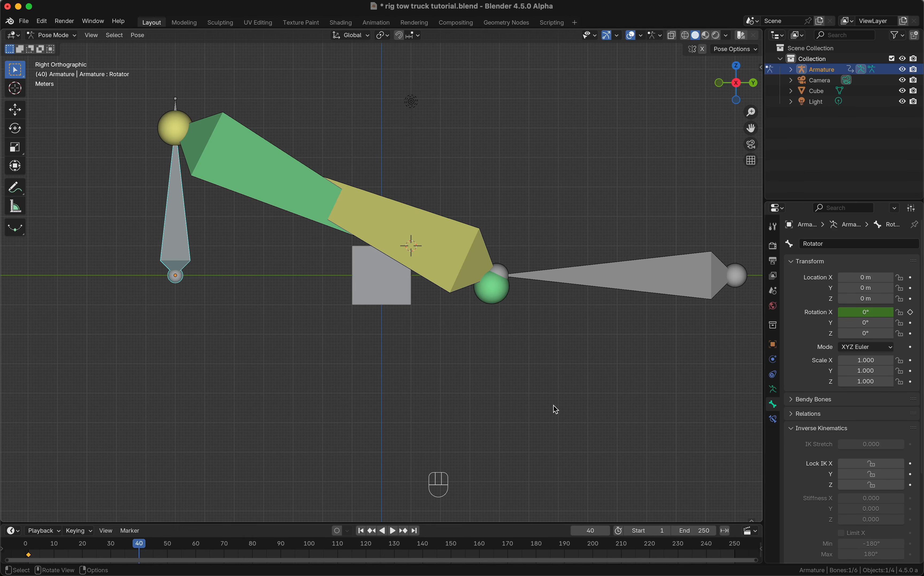
pyautogui.click(856, 314)
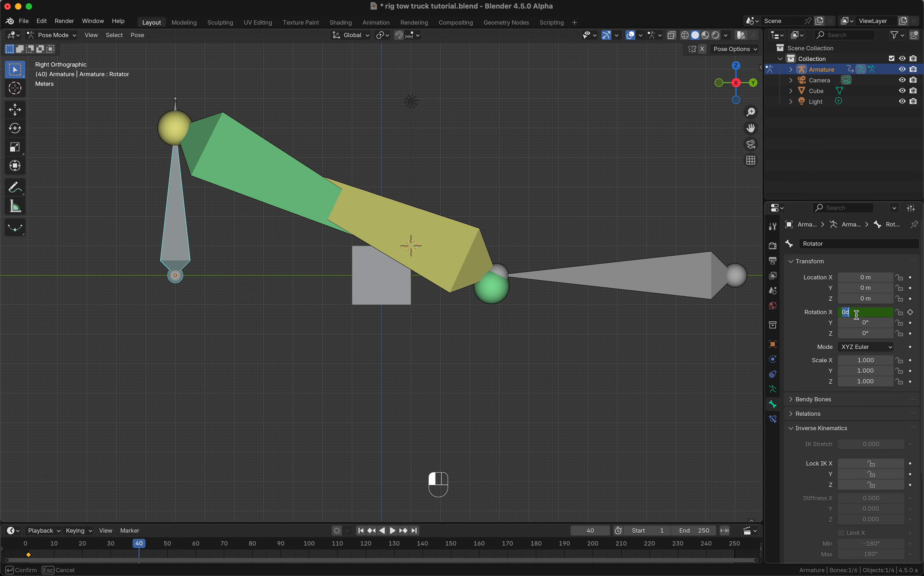
pyautogui.write('90')
pyautogui.press('Return')
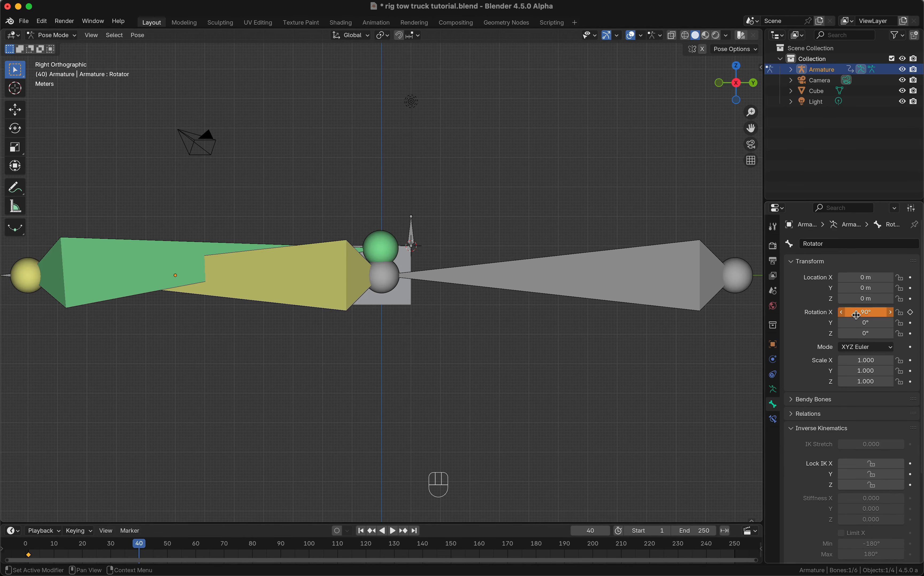
pyautogui.click(910, 313)
# Step: Enlarge the timeline and set all of Rotator's rotation keyframes to Linear Extrapolation
pyautogui.moveTo(338, 523); pyautogui.dragTo(341, 414)
pyautogui.hotkey('shift', 'e')
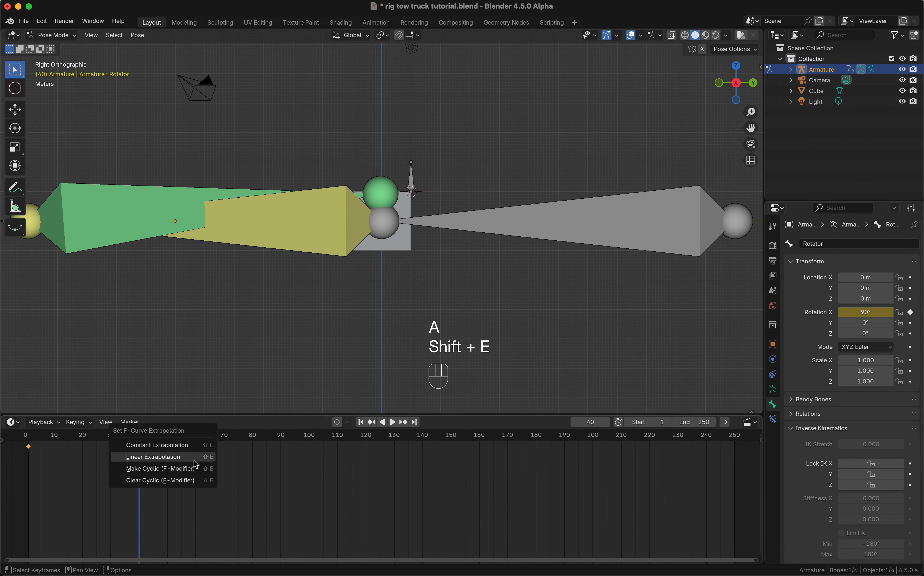
pyautogui.click(193, 458)
# Step: Play the rotation animation from frame 1 to check the arm's movement and return to the start
pyautogui.hotkey('shift', 'Left')
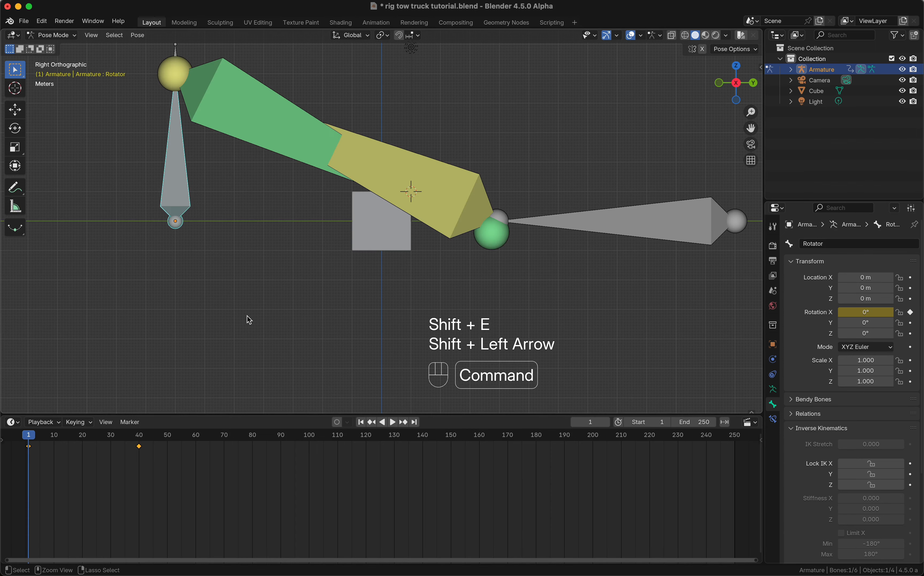
pyautogui.press('space')
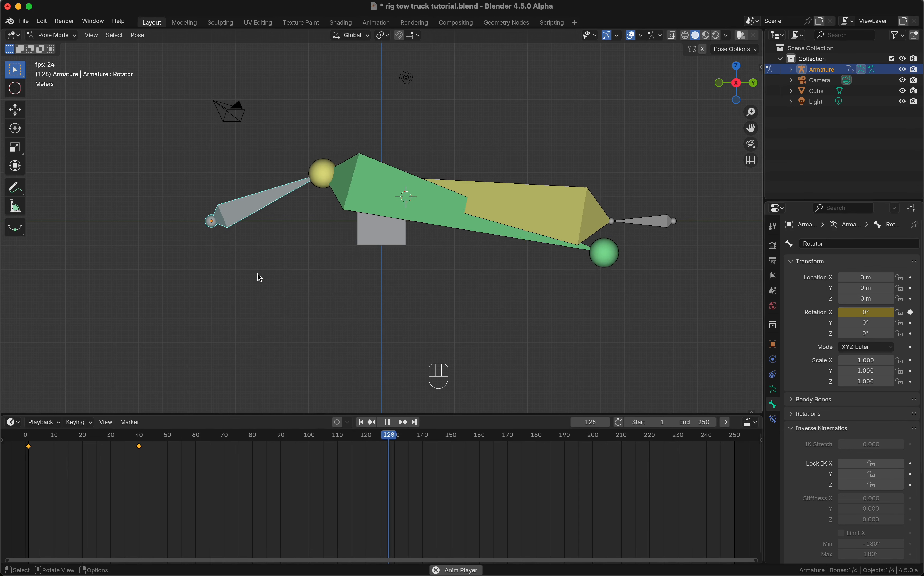
pyautogui.press('space')
pyautogui.press('shift')
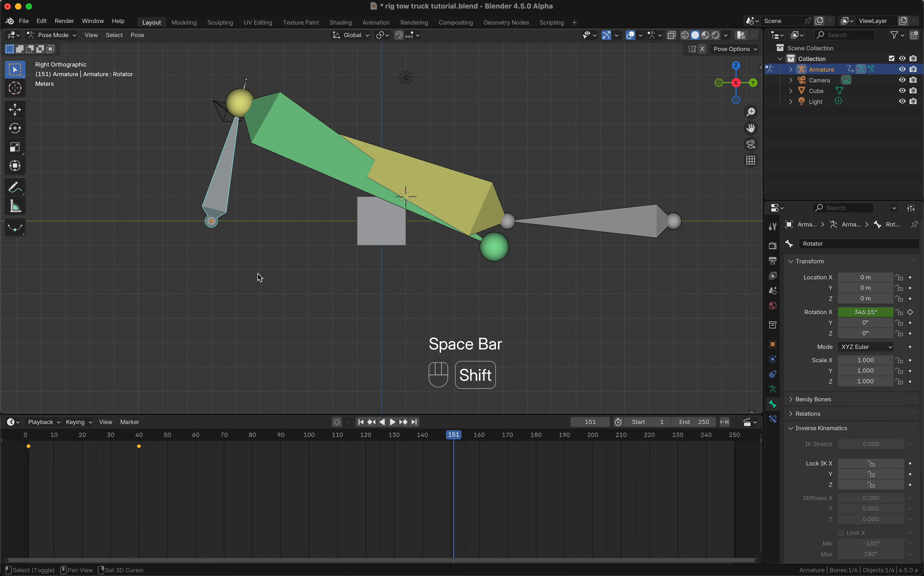
pyautogui.hotkey('shift', 'Left')
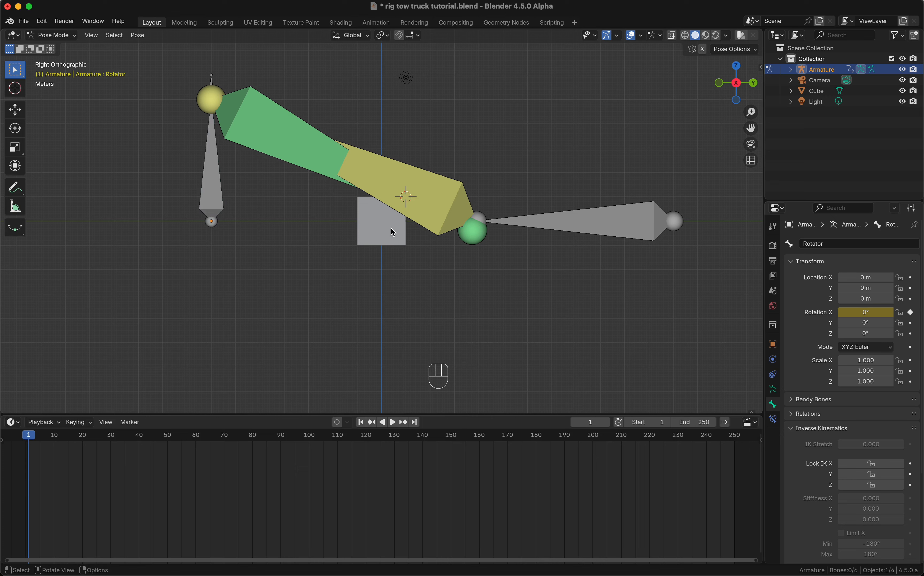
# Step: Switch the armature to Object Mode and reset the 3D cursor to the world origin
pyautogui.hotkey('ctrl', 'Tab')
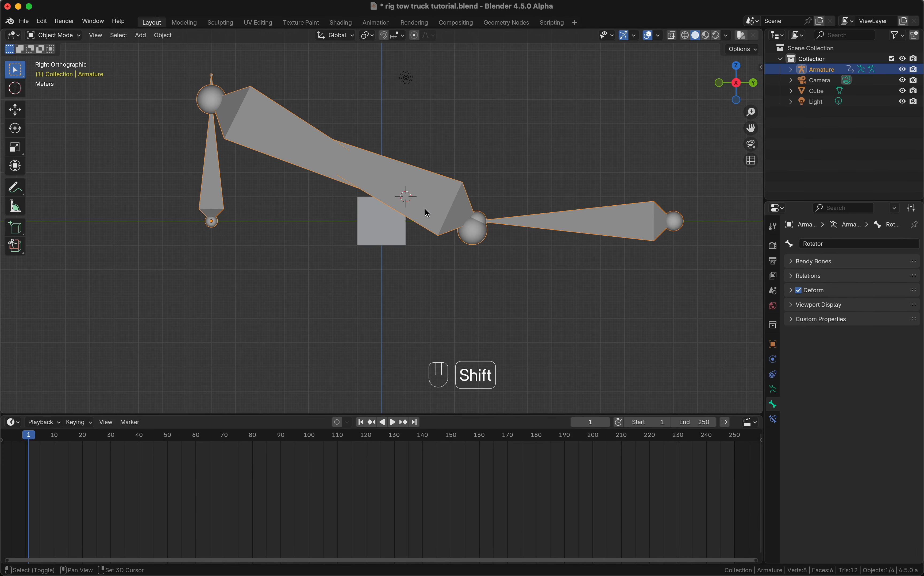
pyautogui.hotkey('shift', 'c')
pyautogui.scroll(-2, 361, 272)
pyautogui.scroll(5, 358, 267)
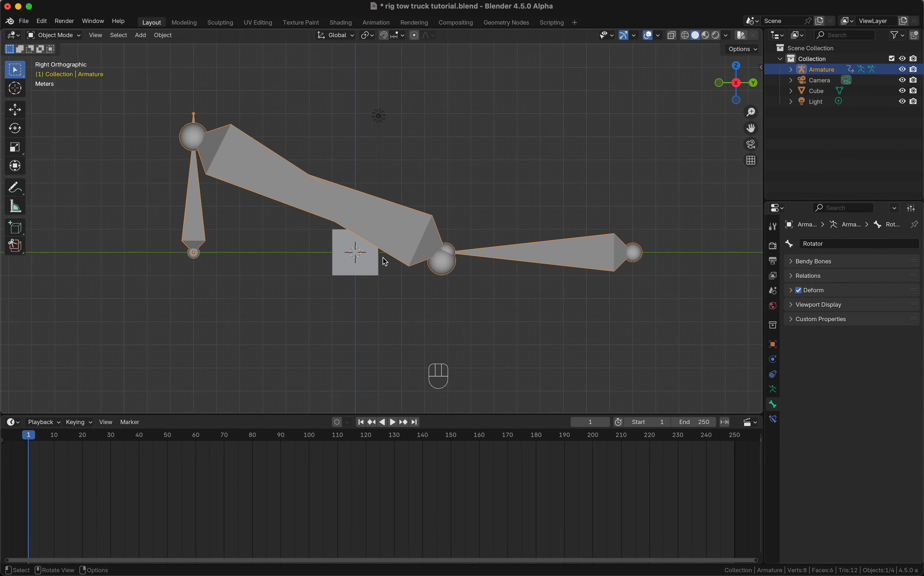
# Step: Add a mesh plane at the world origin
pyautogui.press('shift')
pyautogui.hotkey('shift', 'a')
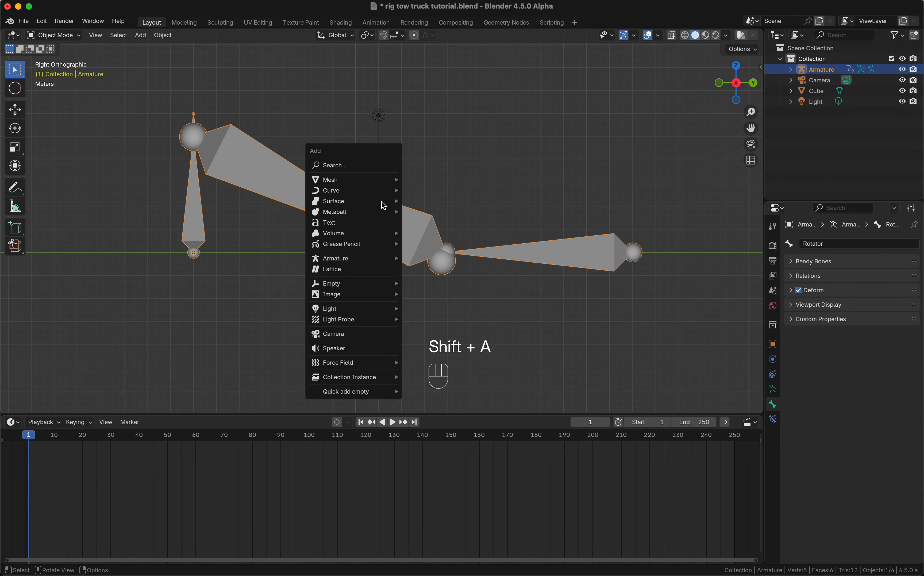
pyautogui.moveTo(381, 186)
pyautogui.click(428, 179)
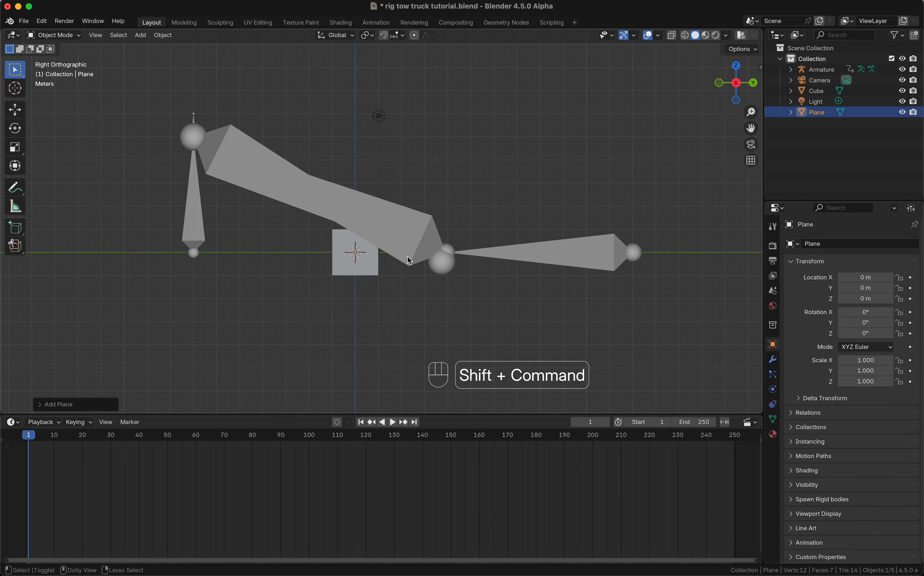
# Step: Isolate the plane in local view, seen from below along the Z axis
pyautogui.press('shift+super+KP_7')
pyautogui.hscroll(-15, 407, 256)
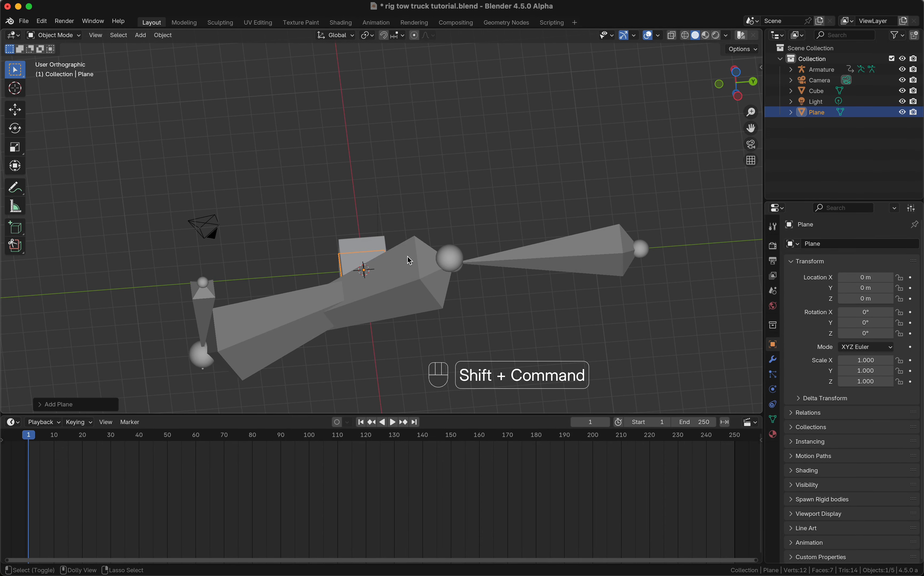
pyautogui.press('shift+super+KP_7')
pyautogui.hscroll(8, 407, 257)
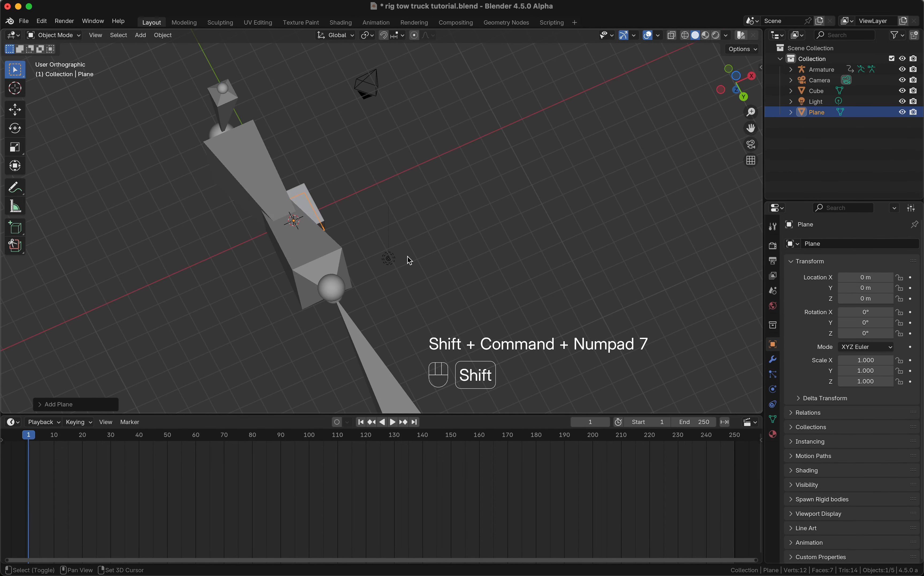
pyautogui.press('shift+super+KP_7')
pyautogui.press('shift+ctrl+KP_7')
pyautogui.press('KP_Decimal')
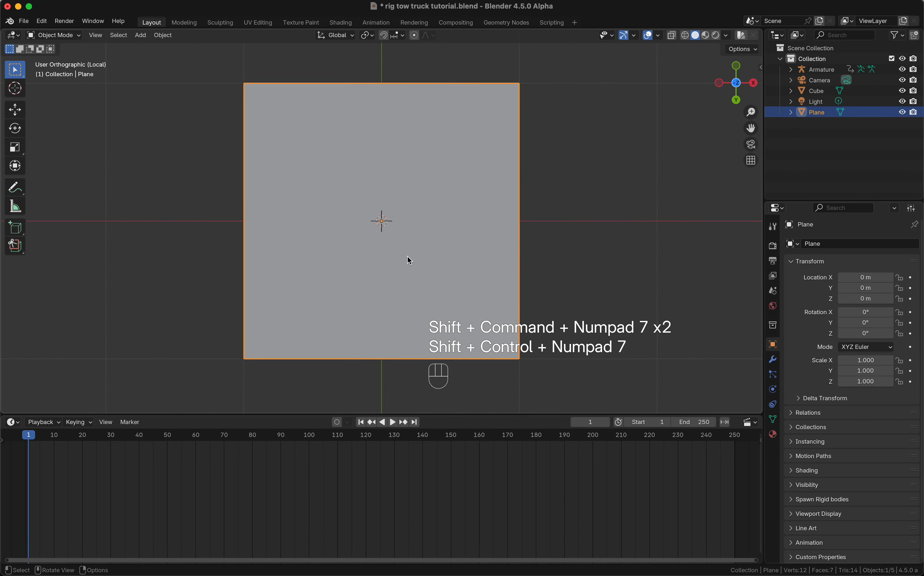
# Step: View the isolated plane at an angle in perspective projection
pyautogui.hscroll(12, 407, 256)
pyautogui.hscroll(-3, 407, 257)
pyautogui.keyDown('super'); pyautogui.scroll(-10, 407, 257); pyautogui.keyUp('super')
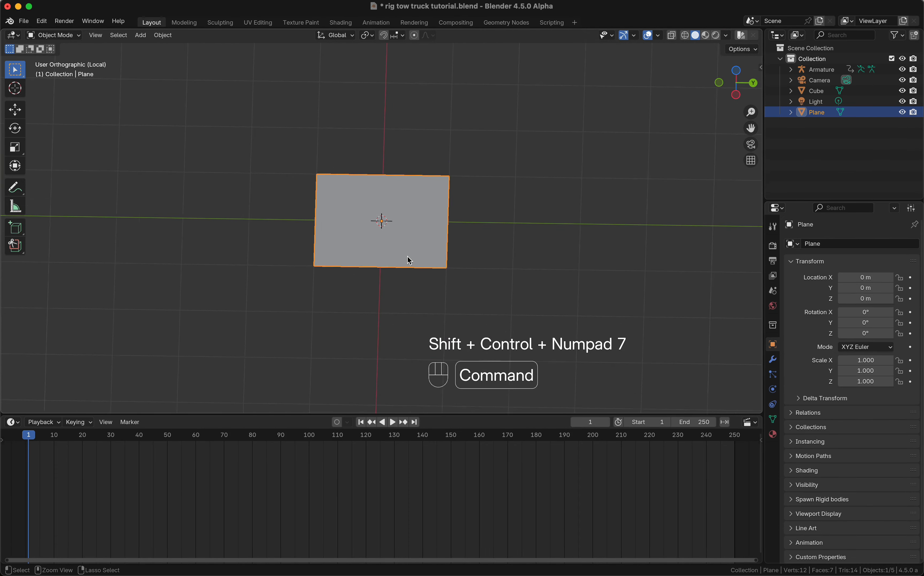
pyautogui.hscroll(-8, 407, 256)
pyautogui.scroll(-1, 407, 256)
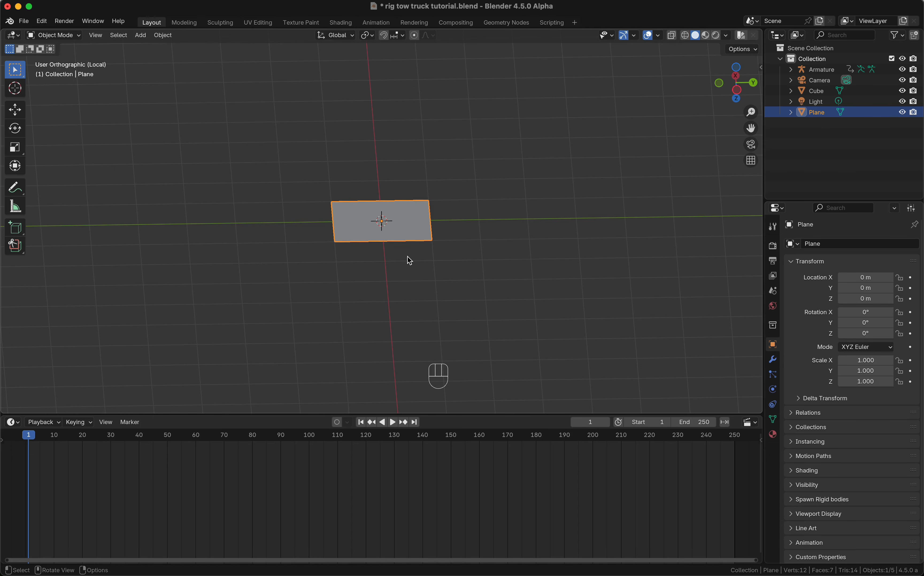
pyautogui.click(748, 162)
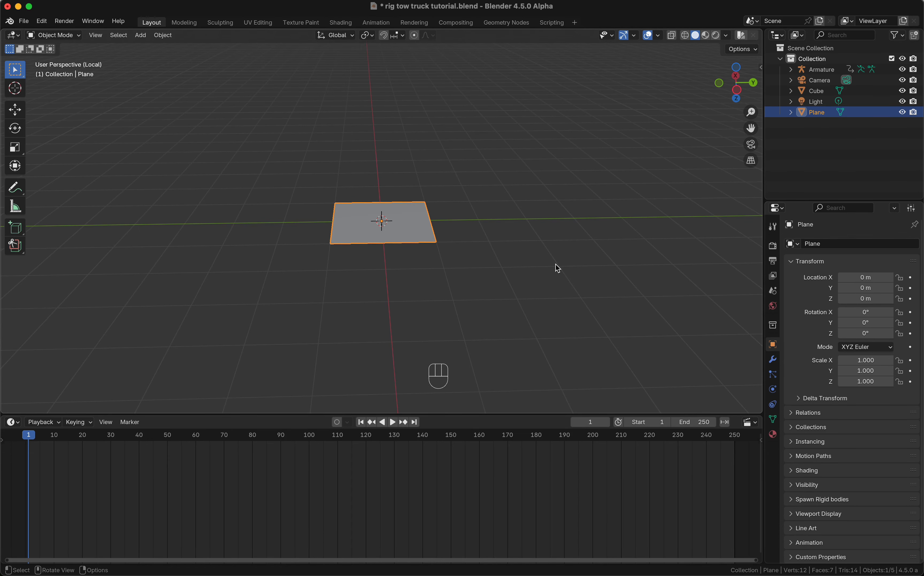
# Step: Move the plane's mesh 1 m along Y in Edit Mode, and return to Object Mode with all objects shown
pyautogui.hscroll(-2, 556, 265)
pyautogui.press('Tab')
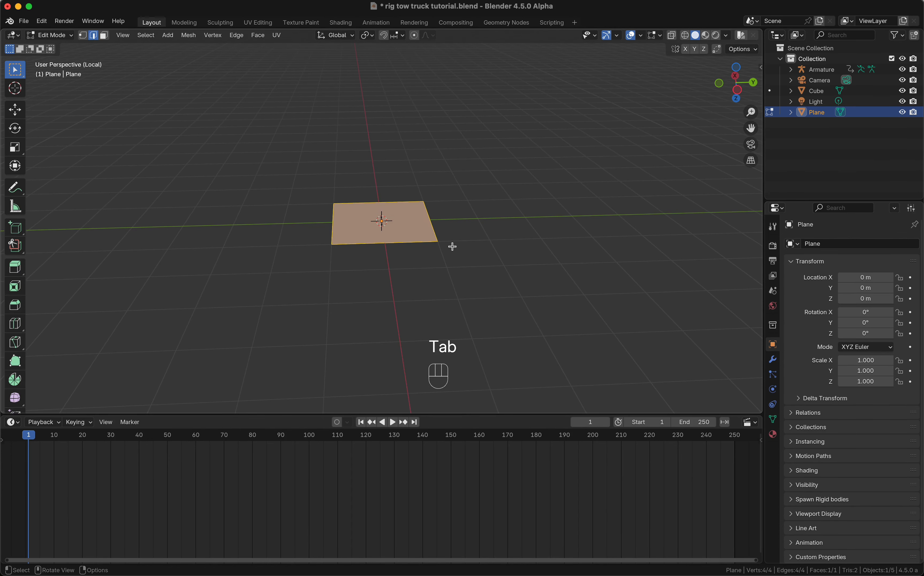
pyautogui.press('g')
pyautogui.press('y')
pyautogui.press('KP_1')
pyautogui.press('Return')
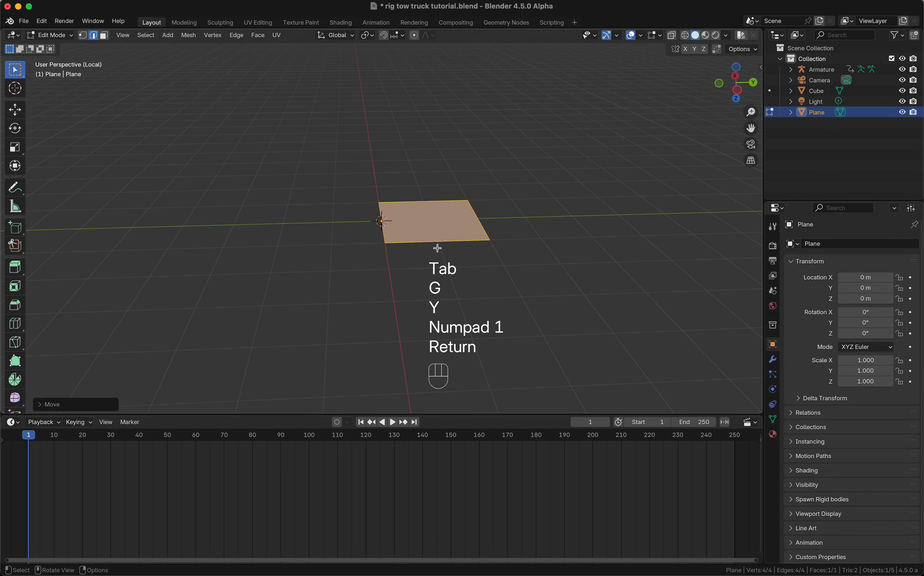
pyautogui.hscroll(-3, 385, 221)
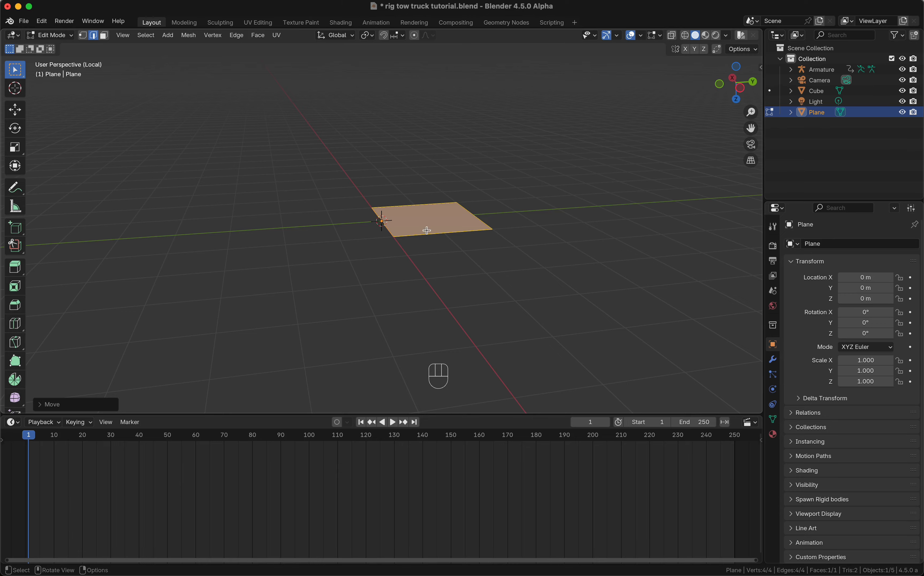
pyautogui.press('Tab')
pyautogui.press('ctrl+shift+KP_7')
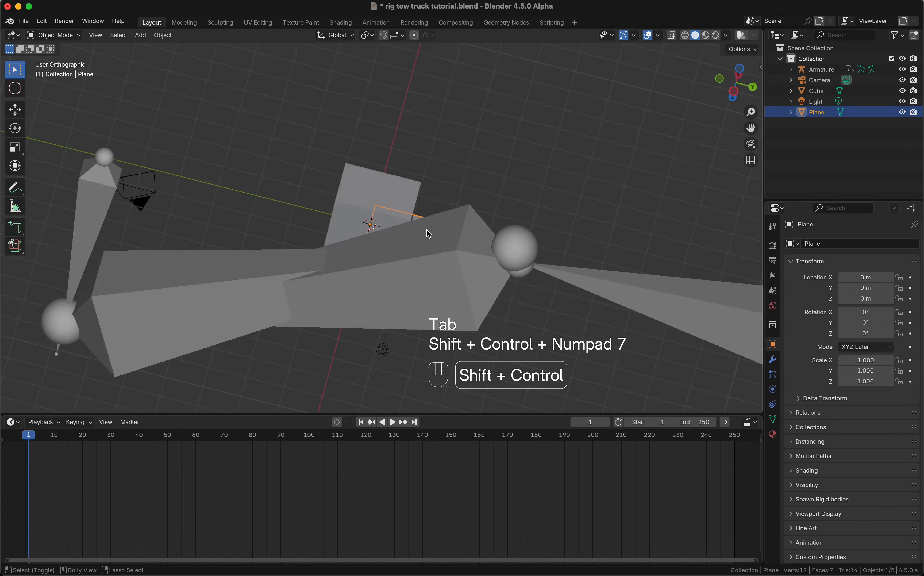
# Step: Check the length of the armature's Track To Bone in Edit Mode, with its transform values shown, and return to Object Mode
pyautogui.moveTo(426, 230); pyautogui.dragTo(427, 229, button='middle')
pyautogui.click(404, 229)
pyautogui.press('Tab')
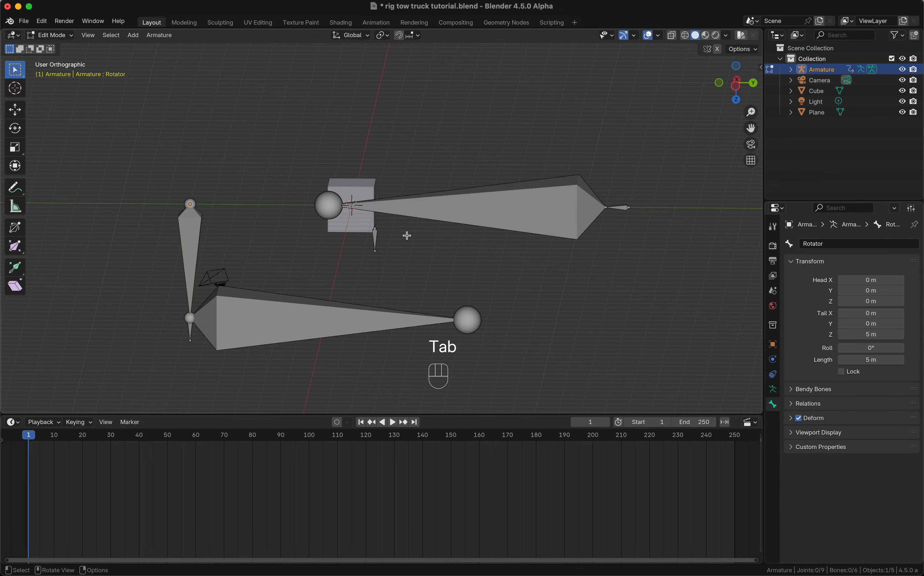
pyautogui.click(349, 320)
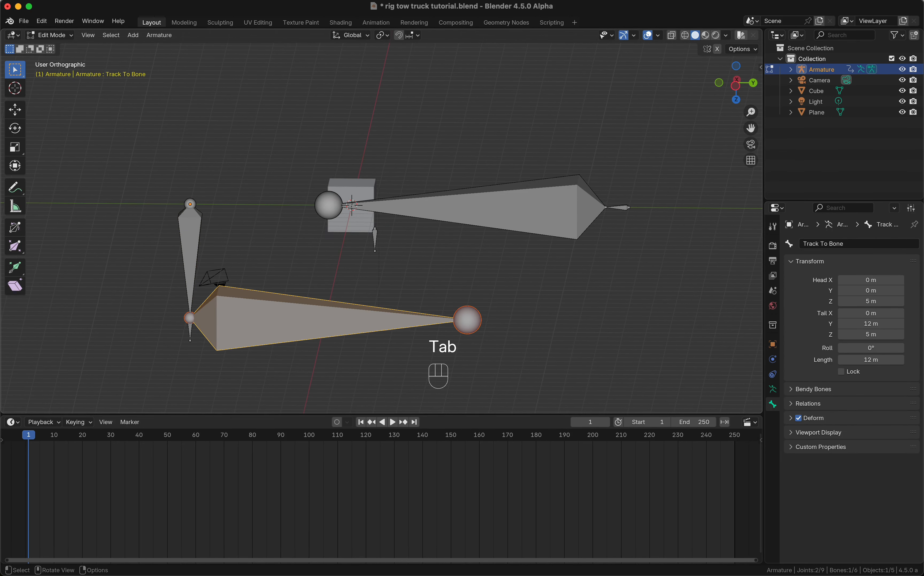
pyautogui.press('n')
pyautogui.press('Tab')
# Step: Select the plane instead of the overlapping cube and isolate it in local view
pyautogui.moveTo(432, 193); pyautogui.dragTo(433, 192, button='middle')
pyautogui.click(373, 224)
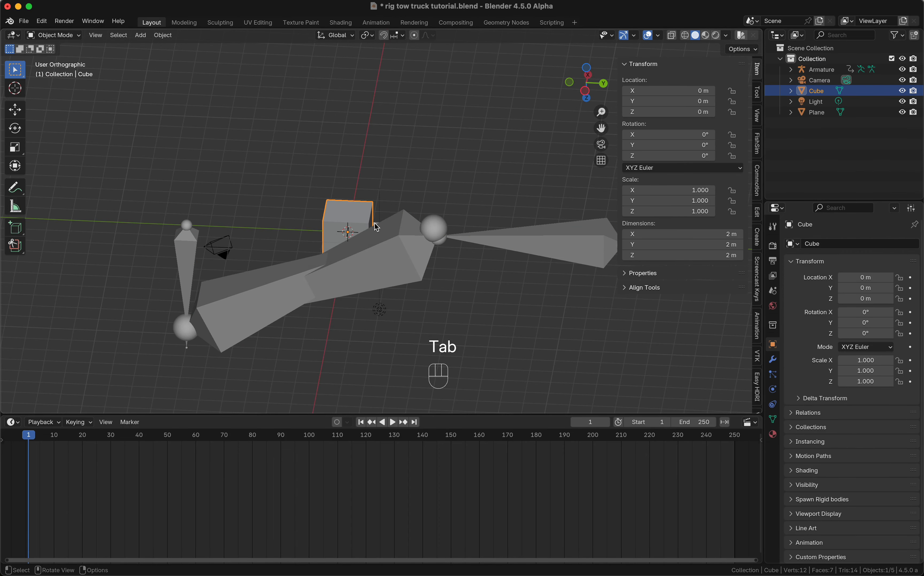
pyautogui.click(376, 227)
pyautogui.click(377, 227)
pyautogui.press('Tab')
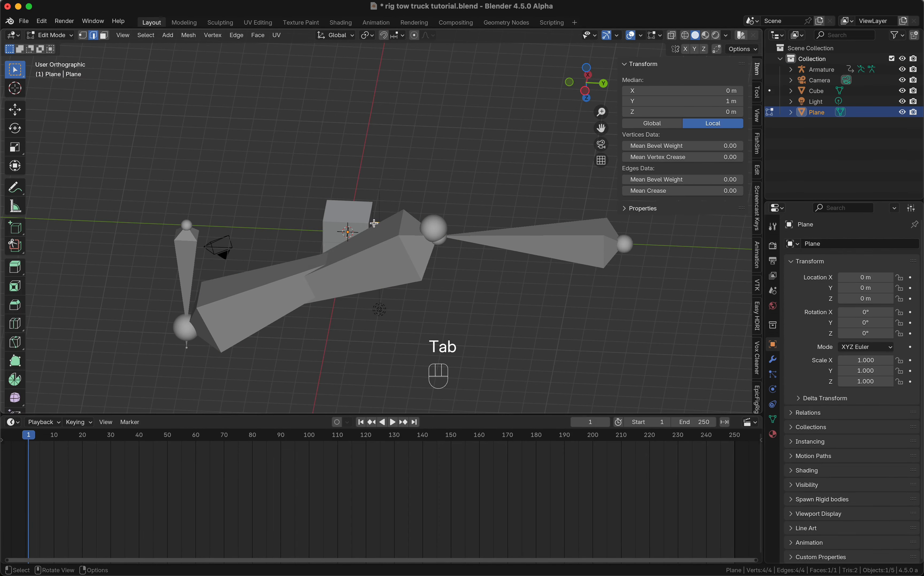
pyautogui.moveTo(373, 223); pyautogui.dragTo(374, 223, button='middle')
pyautogui.press('ctrl+shift+KP_7')
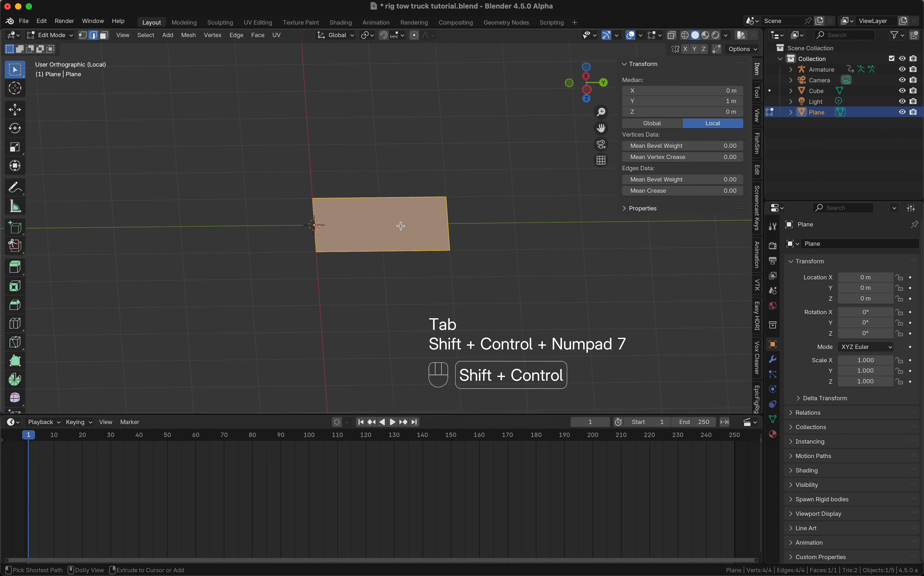
pyautogui.press('Tab')
pyautogui.scroll(-5, 401, 228)
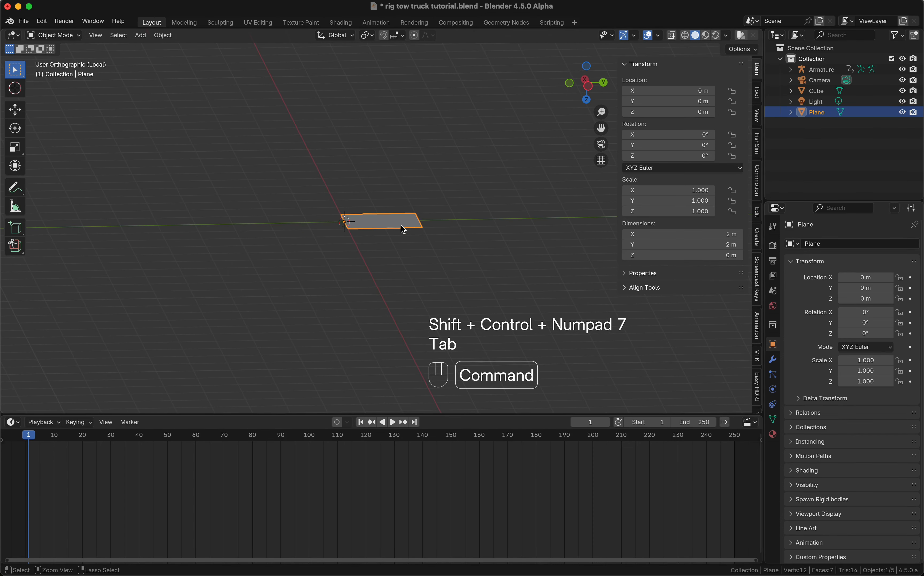
# Step: Move the plane's far edge vertices 10 m along Y in Edit Mode, and return to Object Mode
pyautogui.press('Tab')
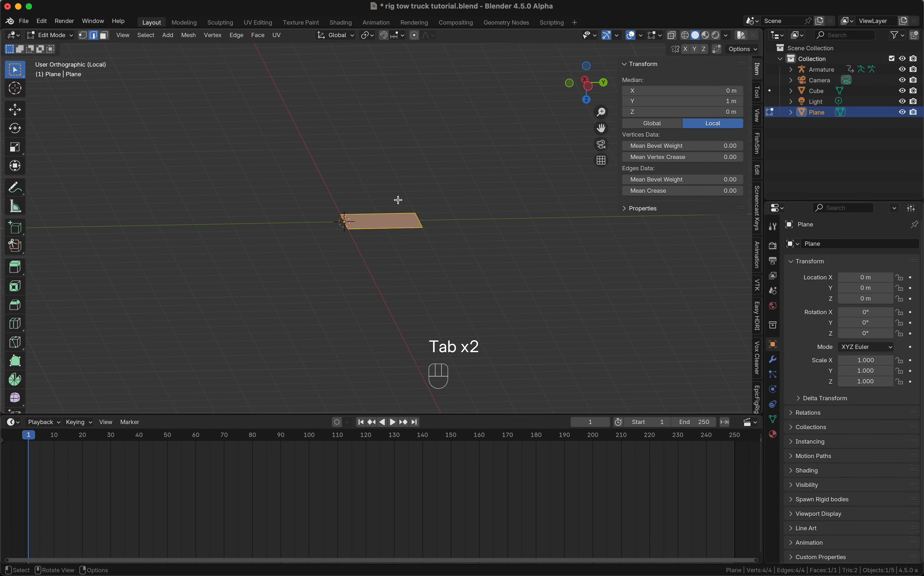
pyautogui.press('super+KP_1')
pyautogui.press('g')
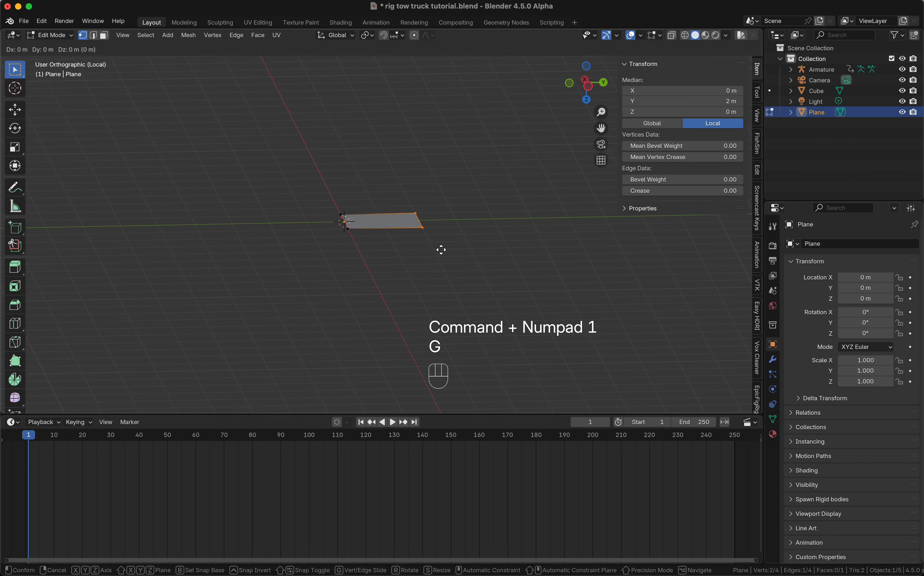
pyautogui.press('y')
pyautogui.press('KP_1')
pyautogui.press('KP_0')
pyautogui.press('Tab')
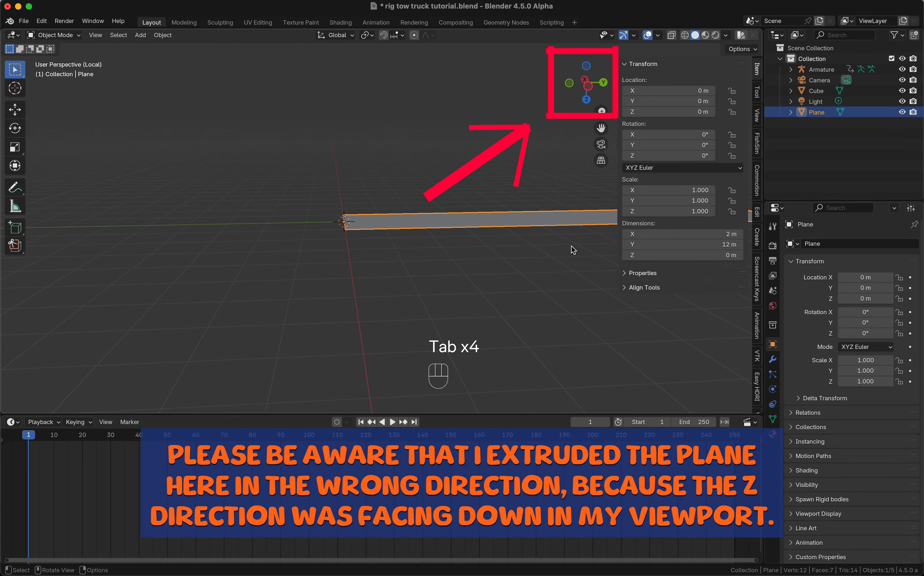
# Step: Extrude the whole plane about 0.32 m in the negative Z direction, and return to Object Mode with all objects shown
pyautogui.keyDown('super'); pyautogui.scroll(-5, 497, 246); pyautogui.keyUp('super')
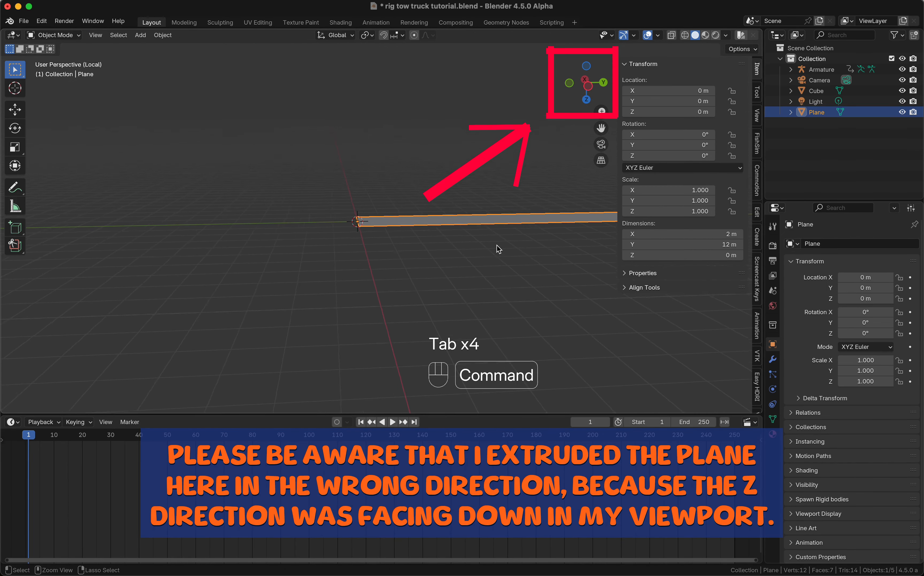
pyautogui.press('Tab')
pyautogui.keyDown('shift'); pyautogui.hscroll(3, 497, 246); pyautogui.keyUp('shift')
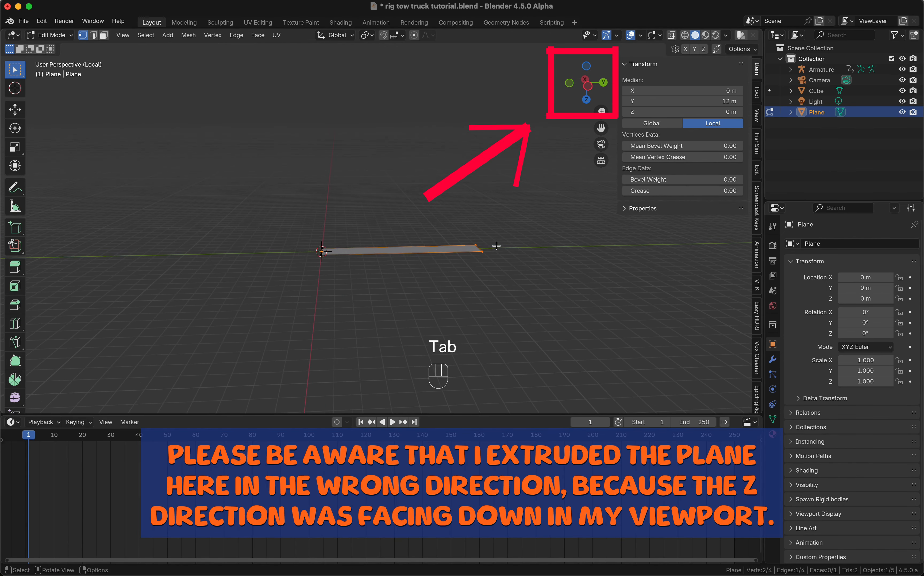
pyautogui.press('a')
pyautogui.scroll(-3, 476, 253)
pyautogui.press('e')
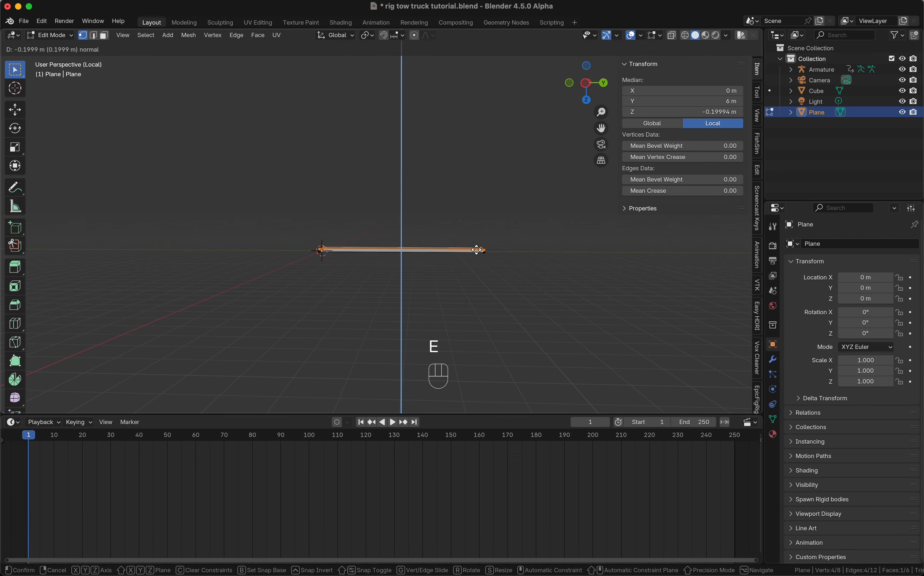
pyautogui.click(478, 252)
pyautogui.press('Tab')
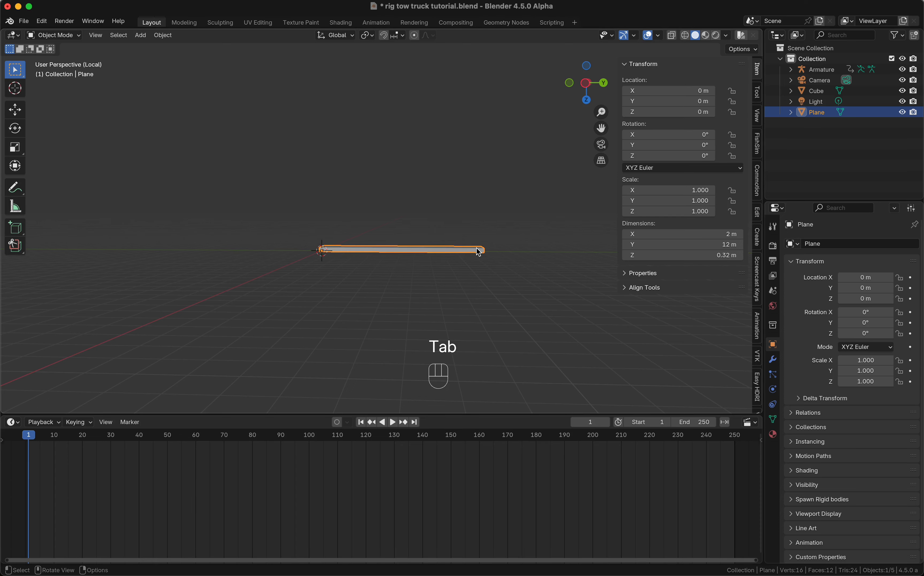
pyautogui.press('shift+ctrl+KP_7')
pyautogui.keyDown('super'); pyautogui.scroll(-5, 477, 248); pyautogui.keyUp('super')
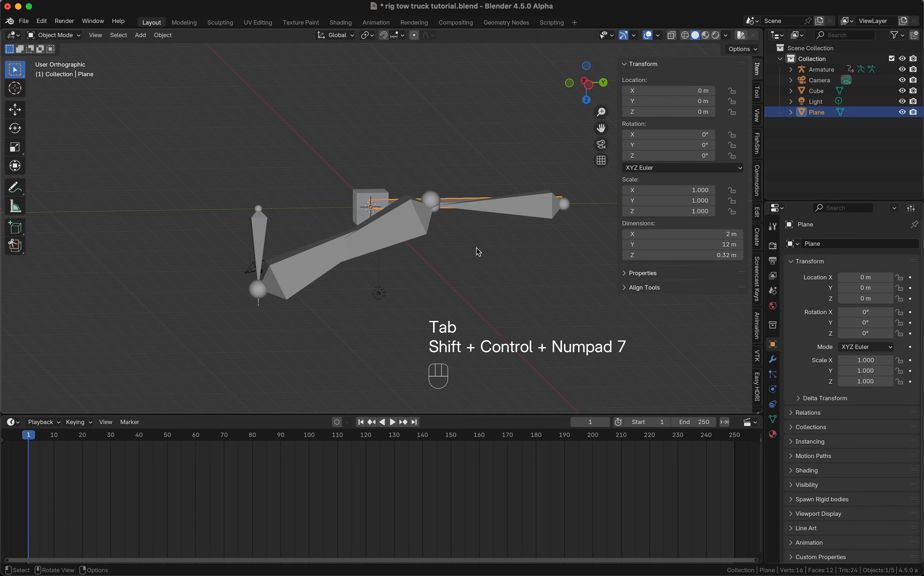
pyautogui.scroll(-5, 476, 247)
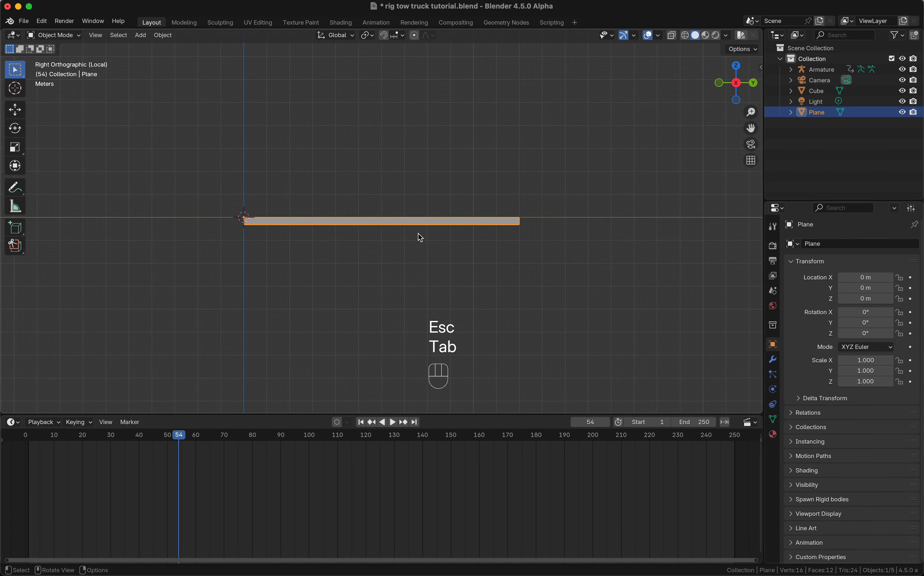
# Step: Raise the extruded plane's whole mesh 0.32 m along Z in Edit Mode, and return to Object Mode with all objects shown
pyautogui.press('Tab')
pyautogui.press('Tab')
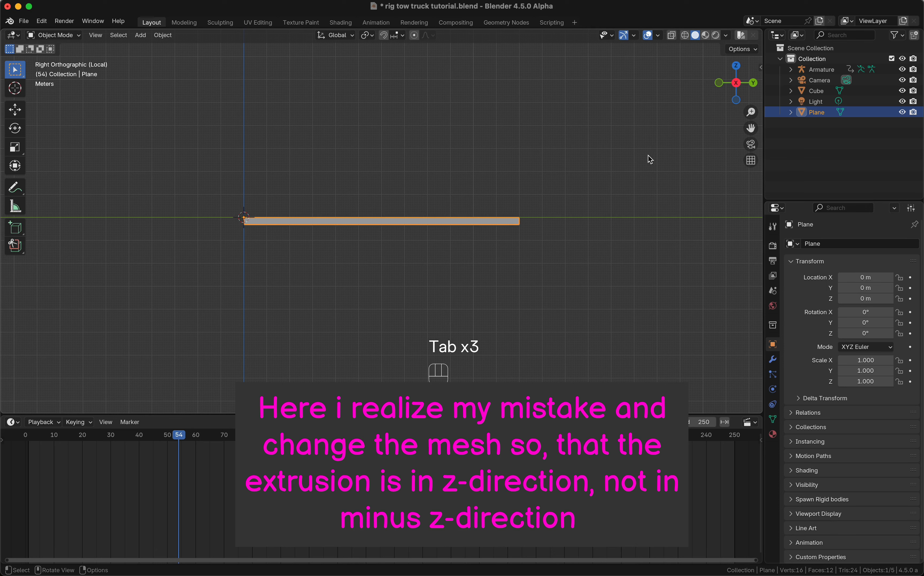
pyautogui.press('n')
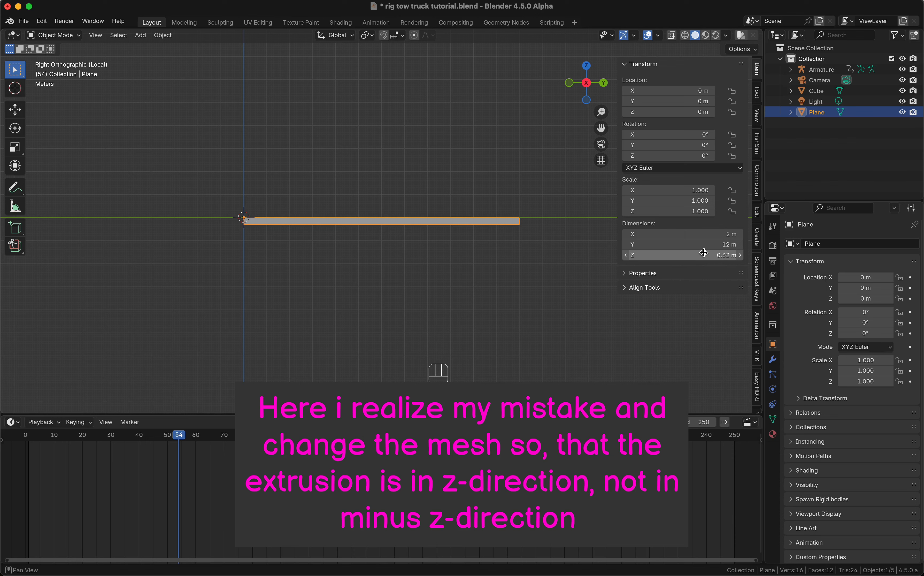
pyautogui.press('Tab')
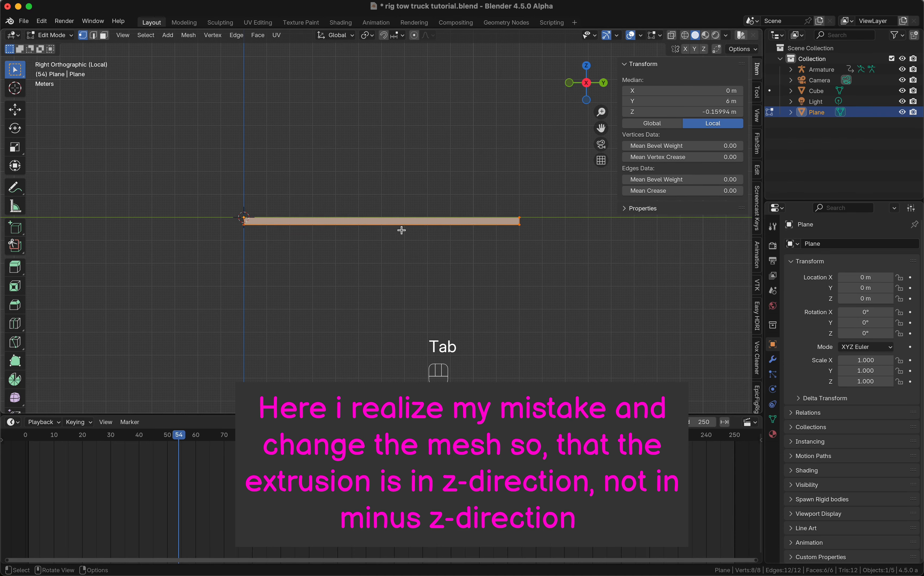
pyautogui.press('g')
pyautogui.press('z')
pyautogui.press('.')
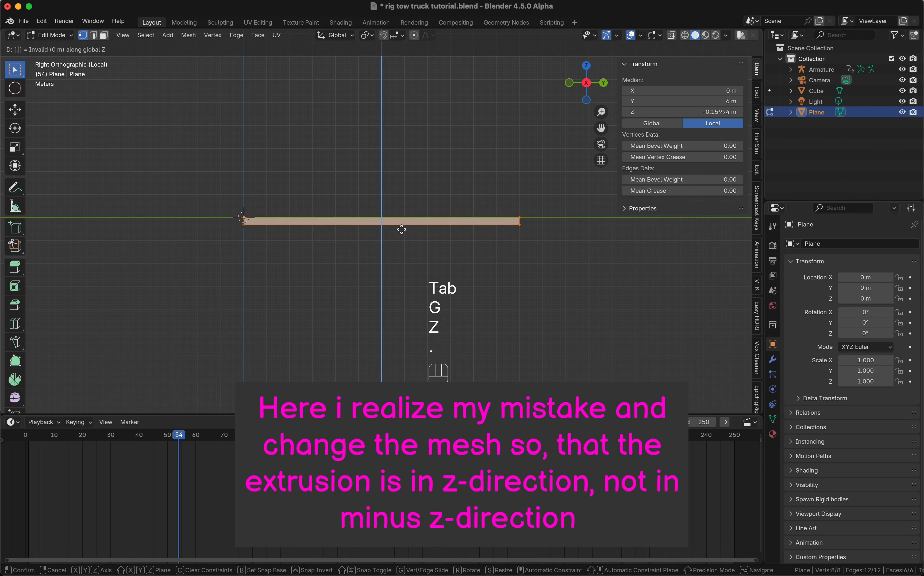
pyautogui.press('KP_3')
pyautogui.press('KP_2')
pyautogui.press('Return')
pyautogui.press('Tab')
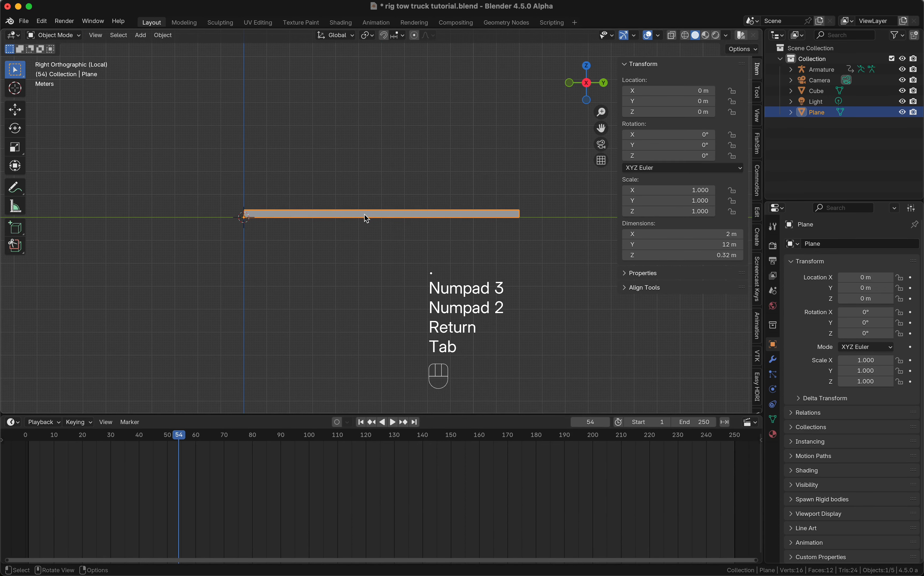
pyautogui.press('ctrl+shift+KP_7')
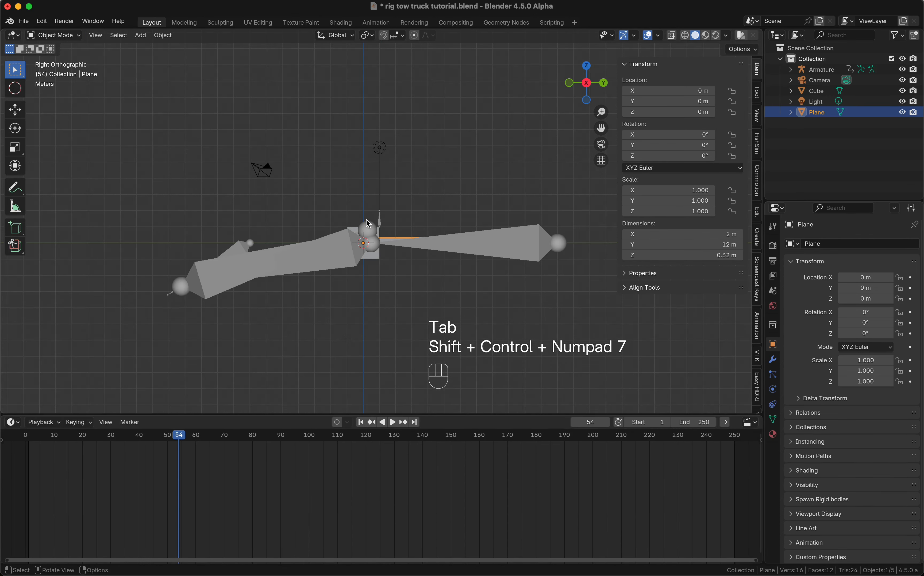
# Step: Go back to frame 1 and add a Child Of constraint to the plane with the Armature as target
pyautogui.hotkey('shift', 'Left')
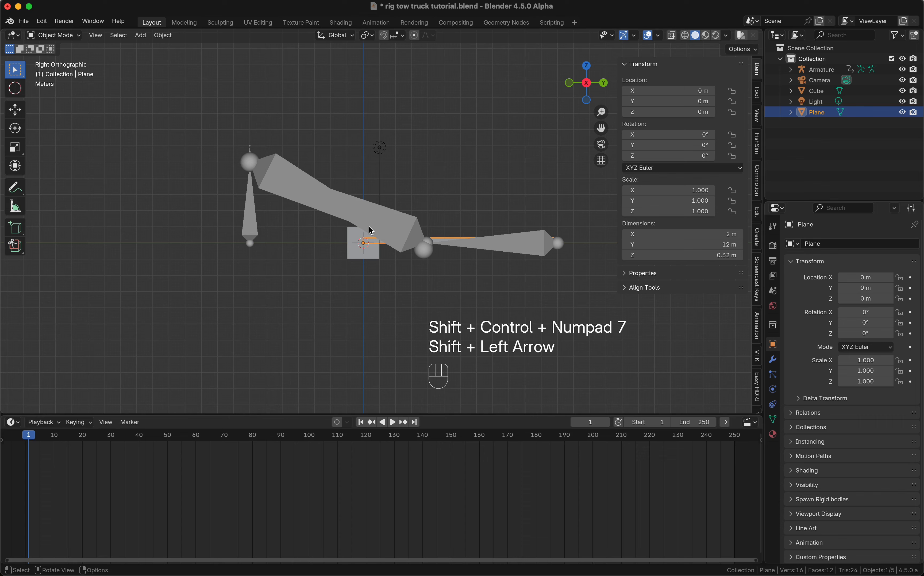
pyautogui.click(344, 206)
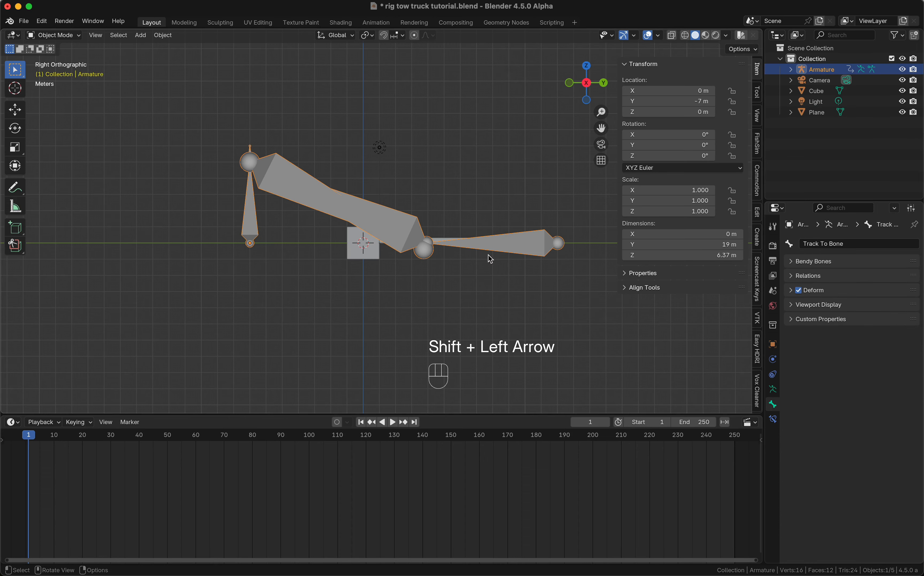
pyautogui.click(439, 240)
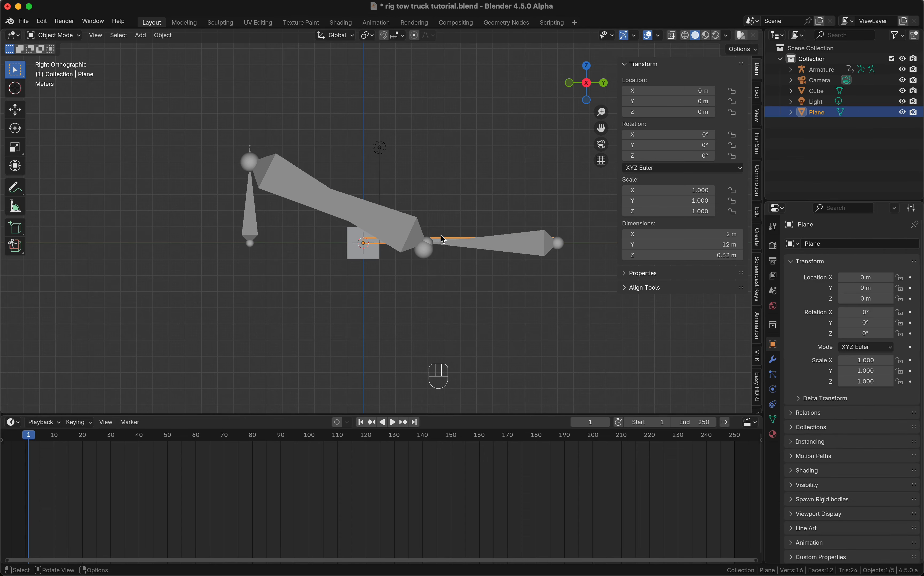
pyautogui.click(772, 403)
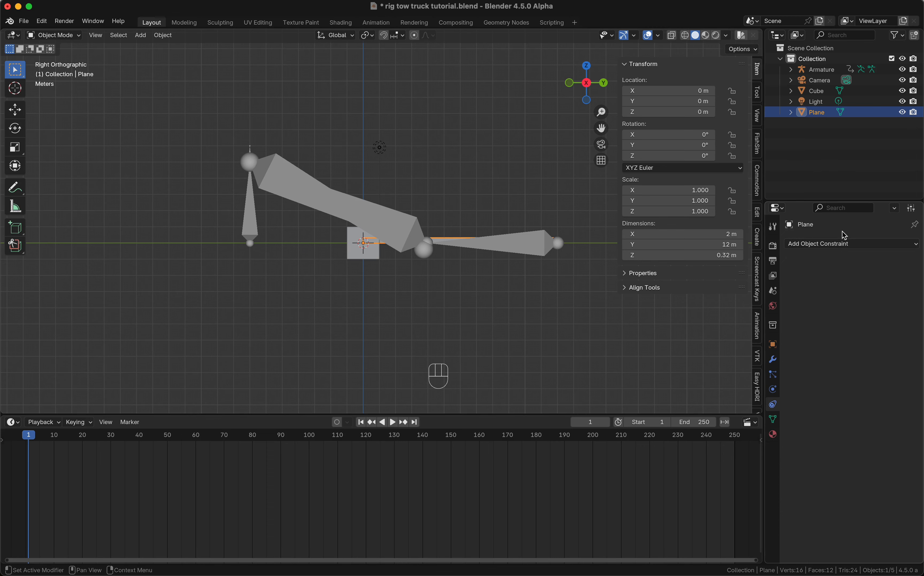
pyautogui.click(845, 243)
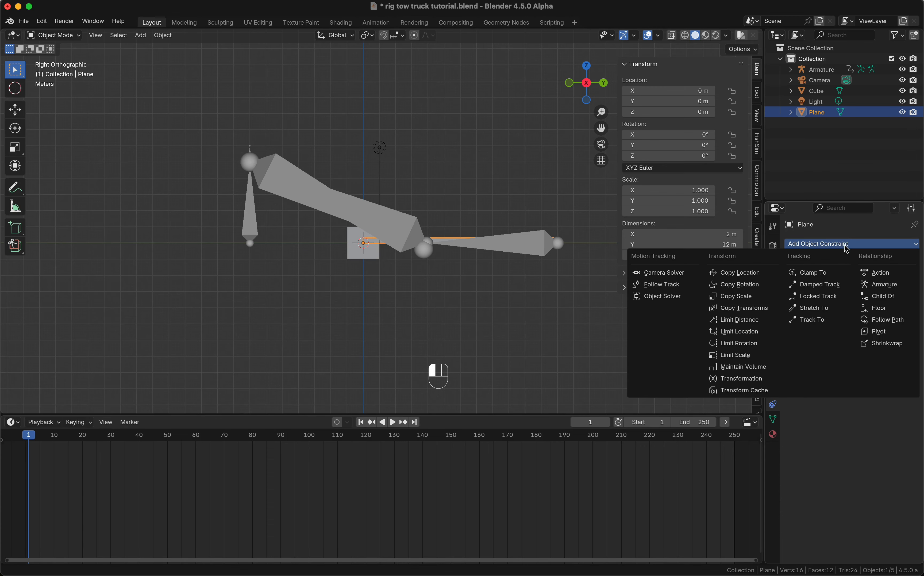
pyautogui.click(896, 297)
pyautogui.click(871, 278)
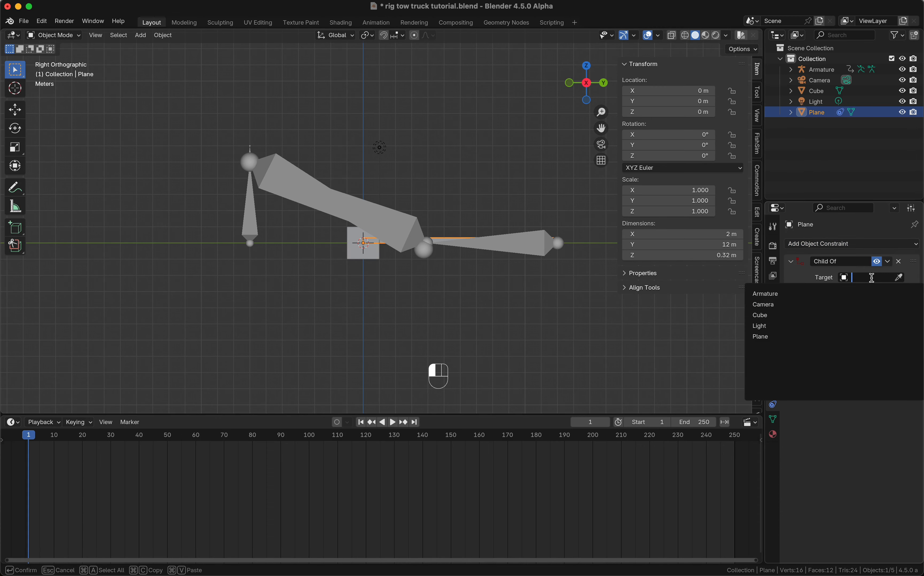
pyautogui.click(795, 293)
# Step: Identify the overlapping arm bones of the armature in Pose Mode, and reselect the plane in Object Mode
pyautogui.click(295, 185)
pyautogui.hotkey('ctrl', 'Tab')
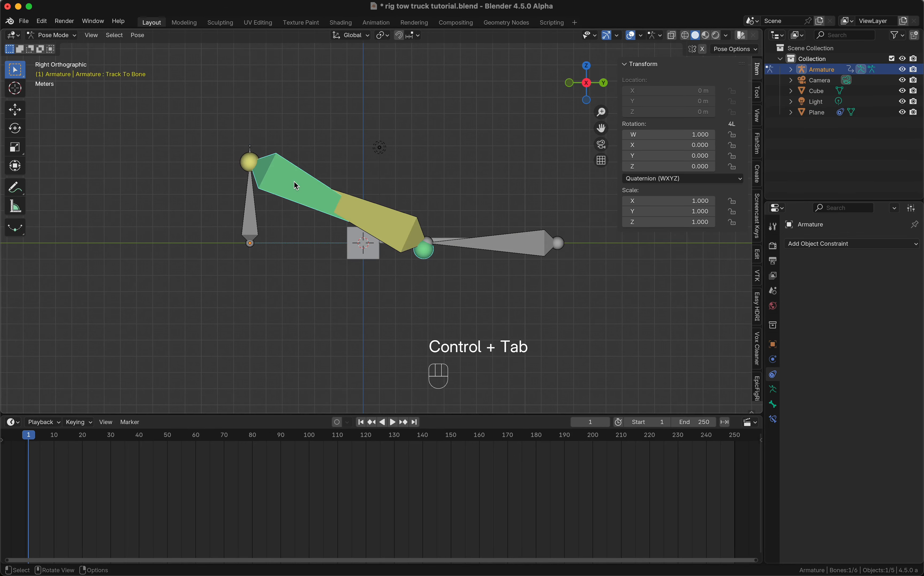
pyautogui.click(363, 213)
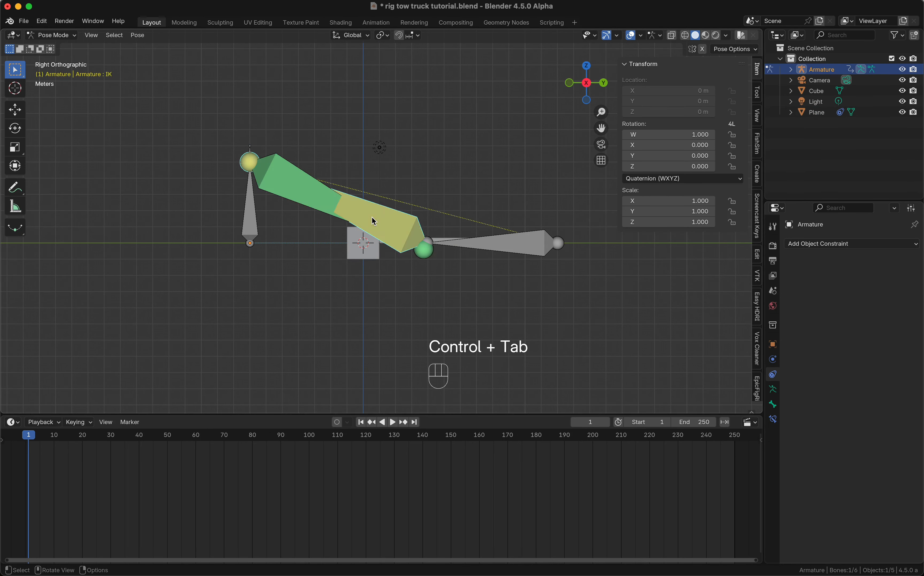
pyautogui.click(445, 247)
pyautogui.hotkey('ctrl', 'Tab')
pyautogui.click(446, 242)
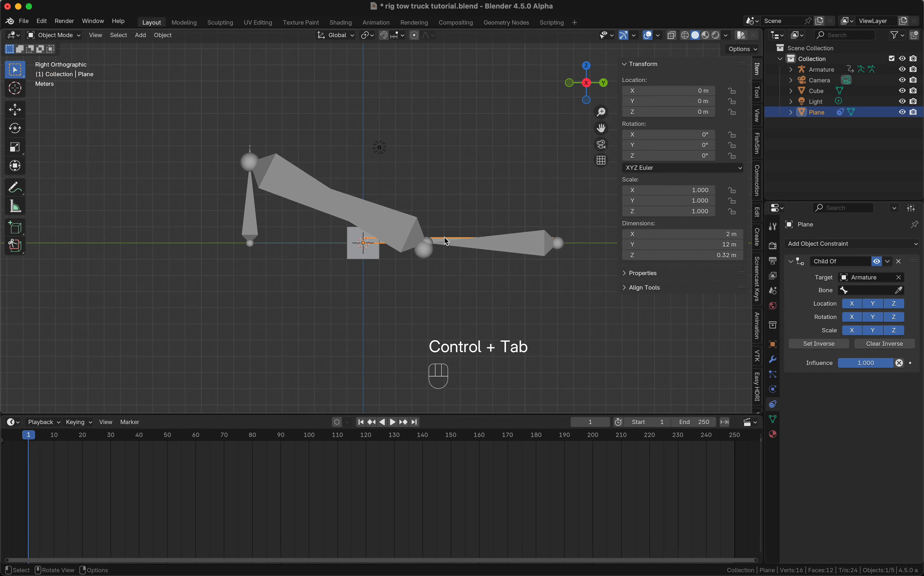
# Step: Set the Child Of constraint's bone to Track To Bone and clear its inverse, viewing the result in X-Ray
pyautogui.click(881, 291)
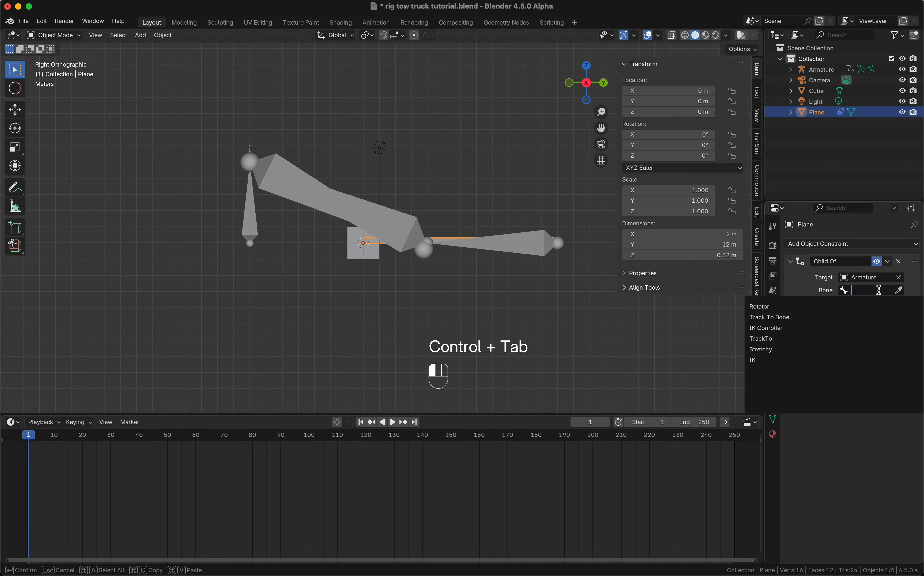
pyautogui.click(804, 319)
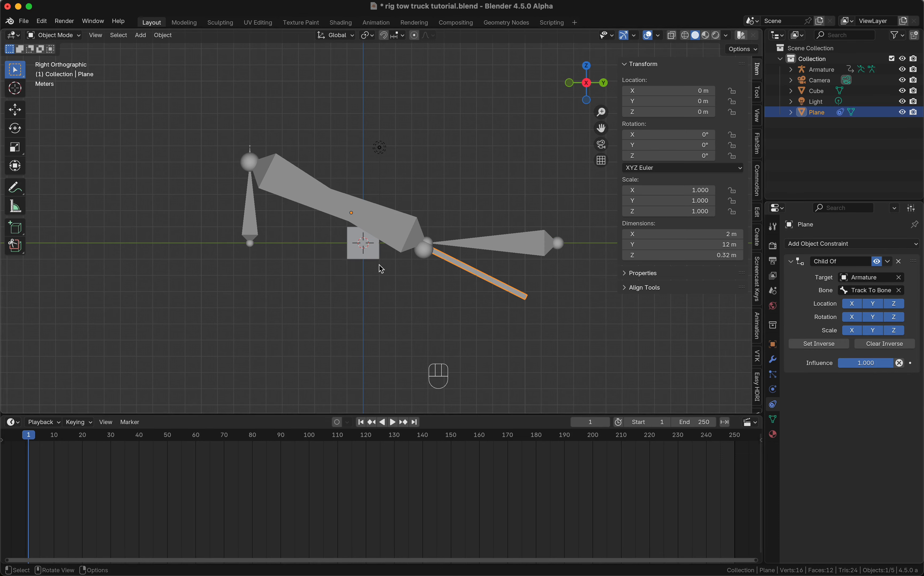
pyautogui.click(902, 346)
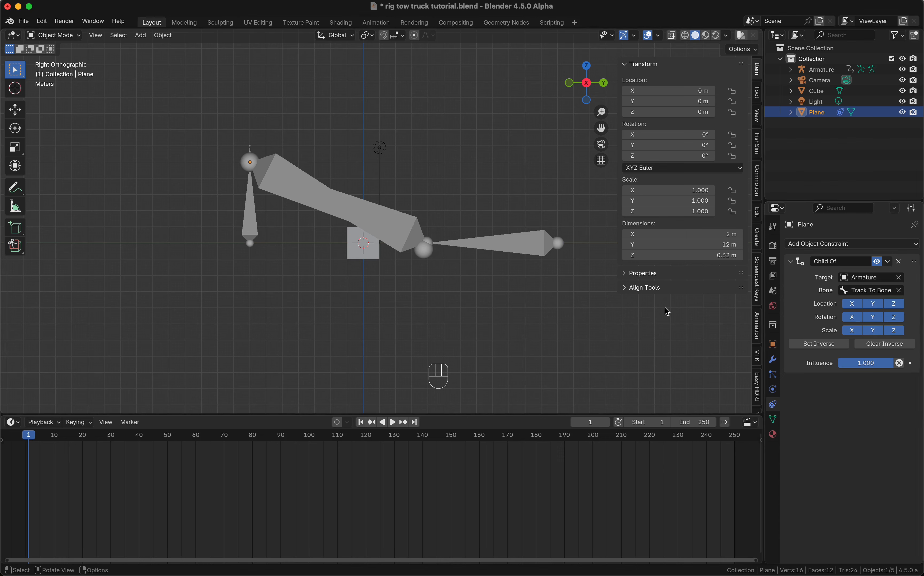
pyautogui.click(672, 35)
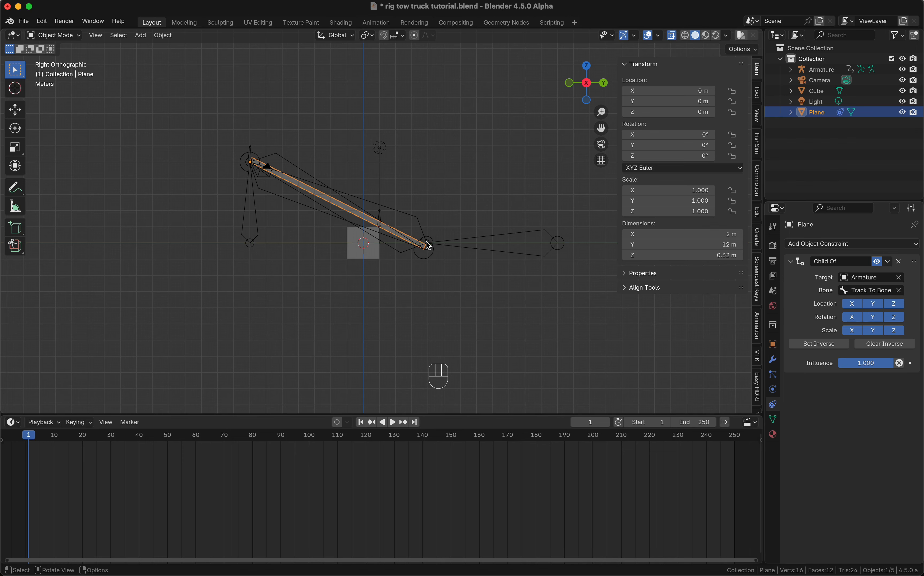
# Step: Draw a freehand annotation at the plane's lower end near the joint and erase it
pyautogui.press('d')
pyautogui.moveTo(426, 242); pyautogui.dragTo(419, 234)
pyautogui.moveTo(426, 242); pyautogui.dragTo(420, 241, button='right')
pyautogui.moveTo(420, 241)
pyautogui.mouseDown(button='right')
pyautogui.moveTo(420, 230)
pyautogui.moveTo(434, 245)
pyautogui.mouseUp(button='right')
# Step: Extrude a new bone about 10.8 m long from the tail of the IK bone in the armature's Edit Mode
pyautogui.press('Tab')
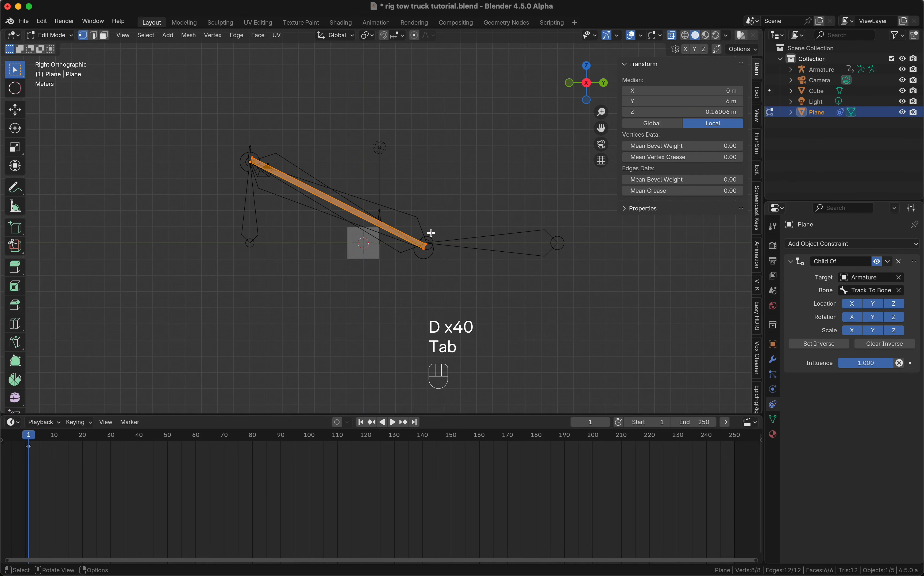
pyautogui.press('Tab')
pyautogui.click(418, 227)
pyautogui.hotkey('ctrl', 'Tab')
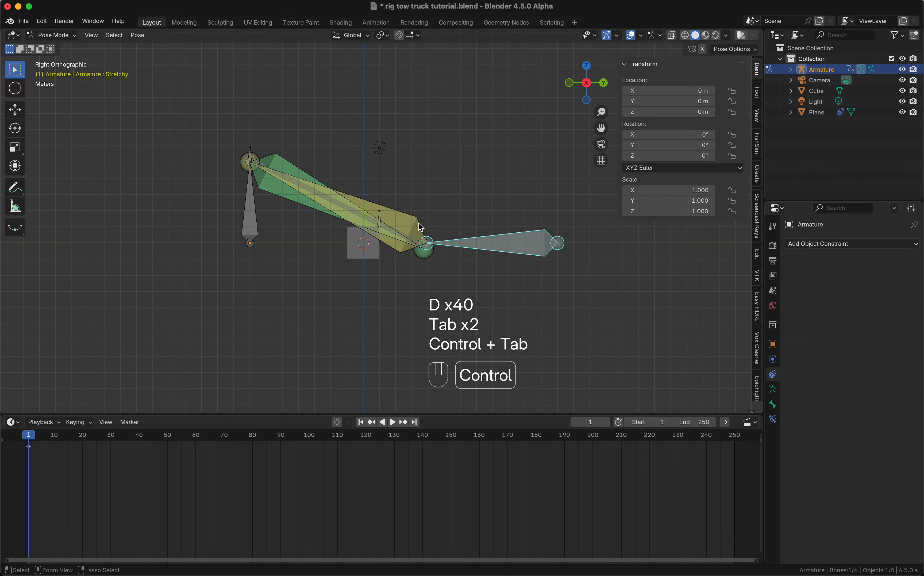
pyautogui.click(414, 224)
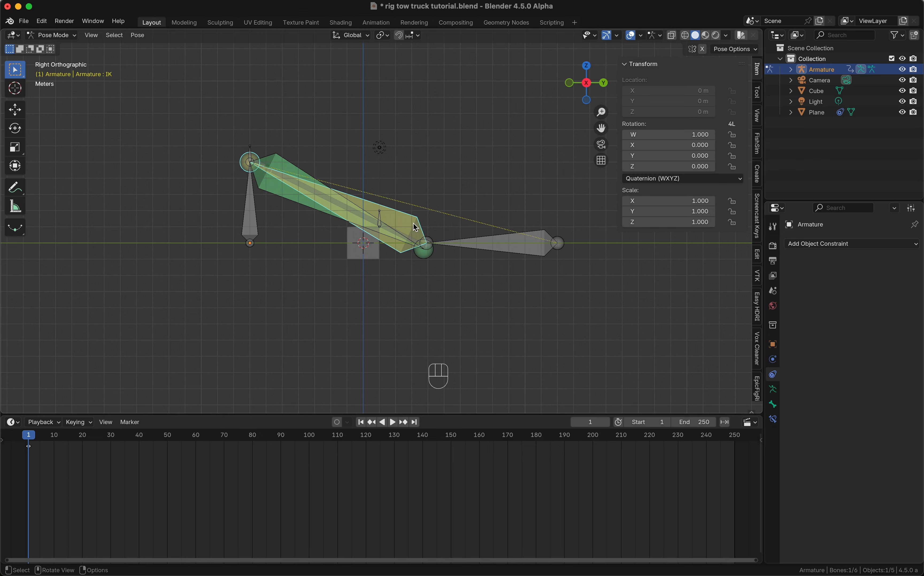
pyautogui.press('Tab')
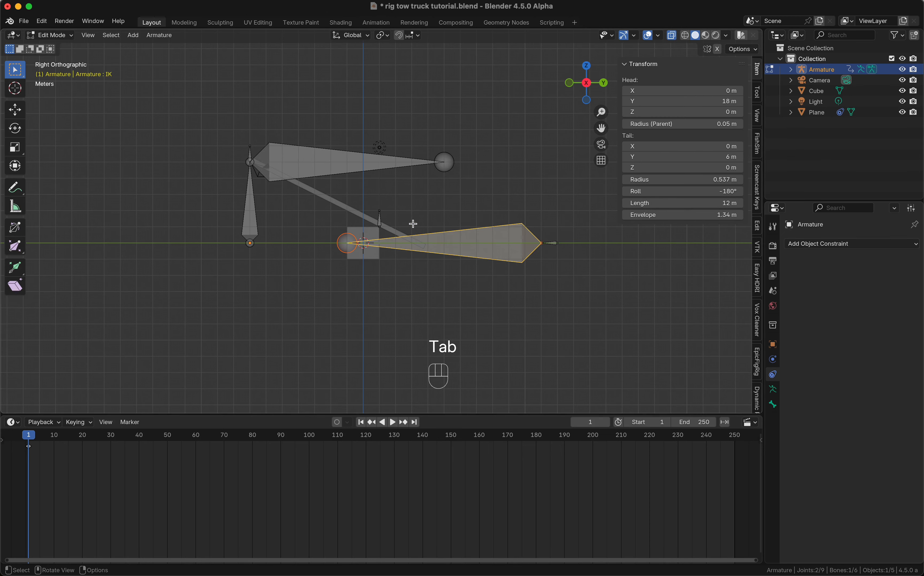
pyautogui.click(342, 245)
pyautogui.press('e')
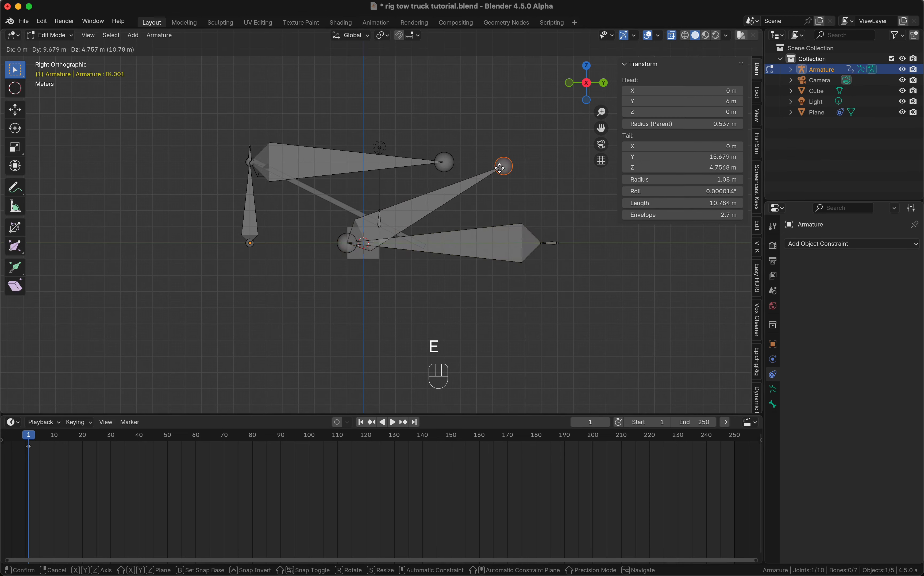
pyautogui.click(499, 168)
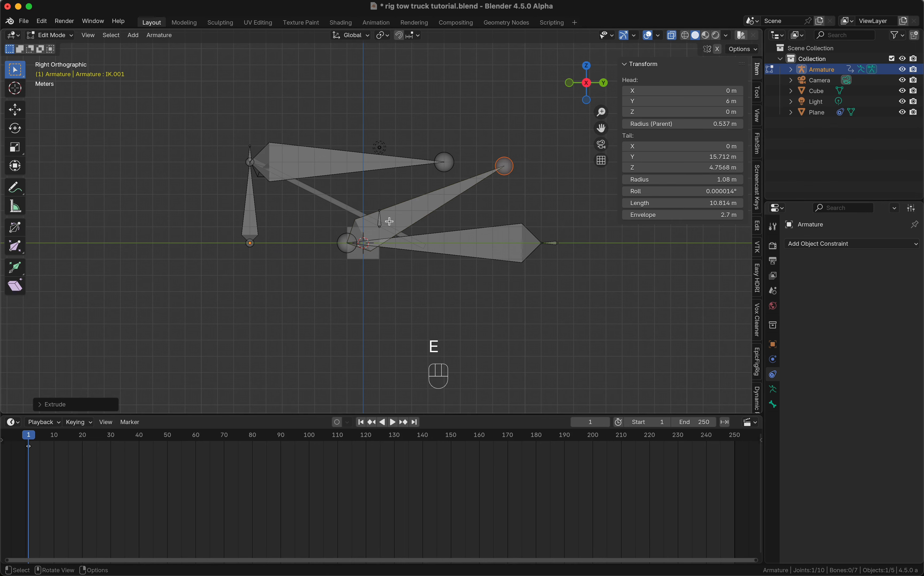
# Step: Snap the new bone's tail to the IK bone's head using the 3D cursor, and return to Pose Mode
pyautogui.click(515, 254)
pyautogui.click(543, 244)
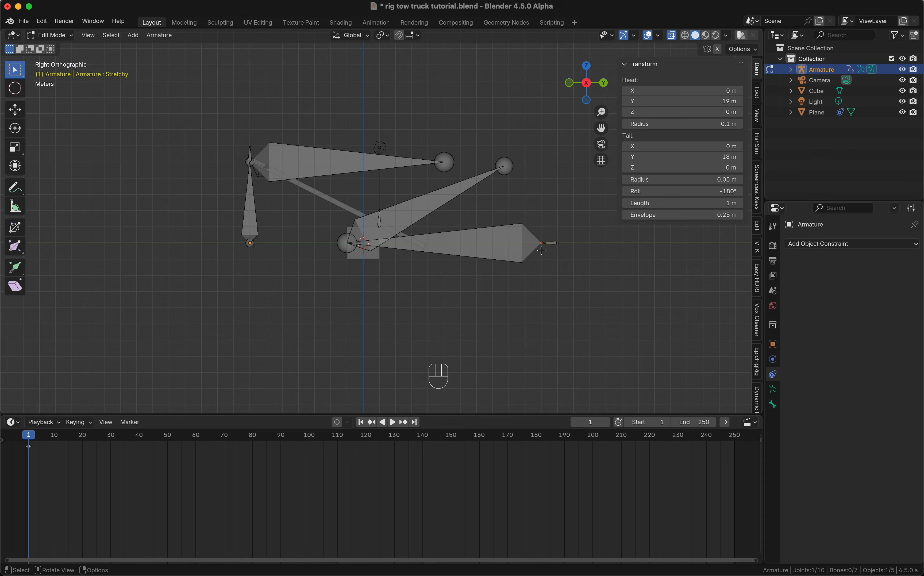
pyautogui.hotkey('shift', 's')
pyautogui.click(538, 302)
pyautogui.click(507, 169)
pyautogui.hotkey('shift', 's')
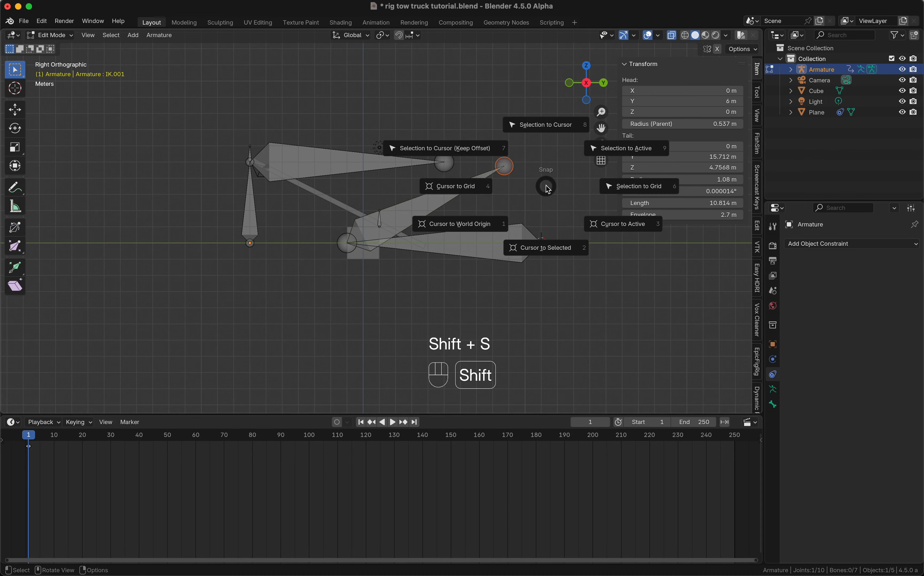
pyautogui.click(551, 125)
pyautogui.press('Tab')
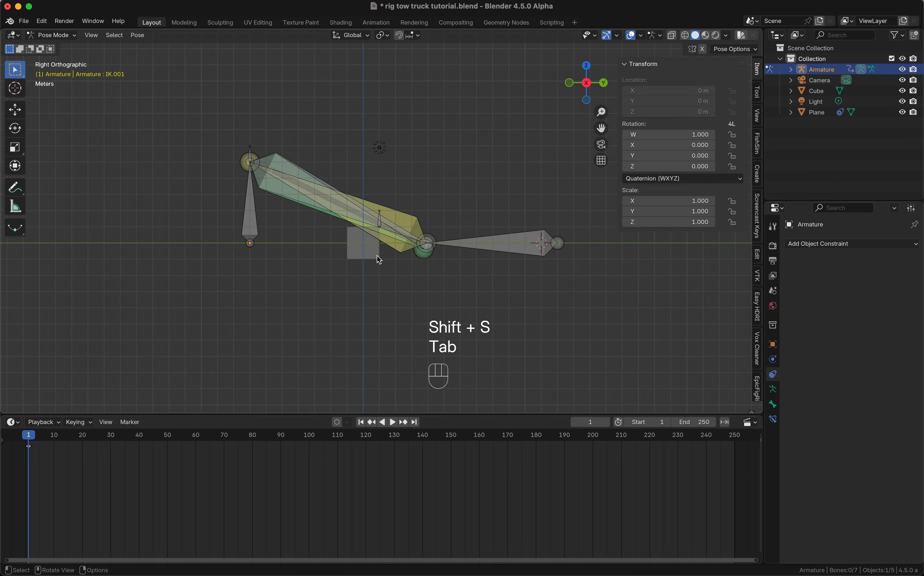
# Step: Rename the newly extruded bone as Parent
pyautogui.click(399, 230)
pyautogui.click(400, 229)
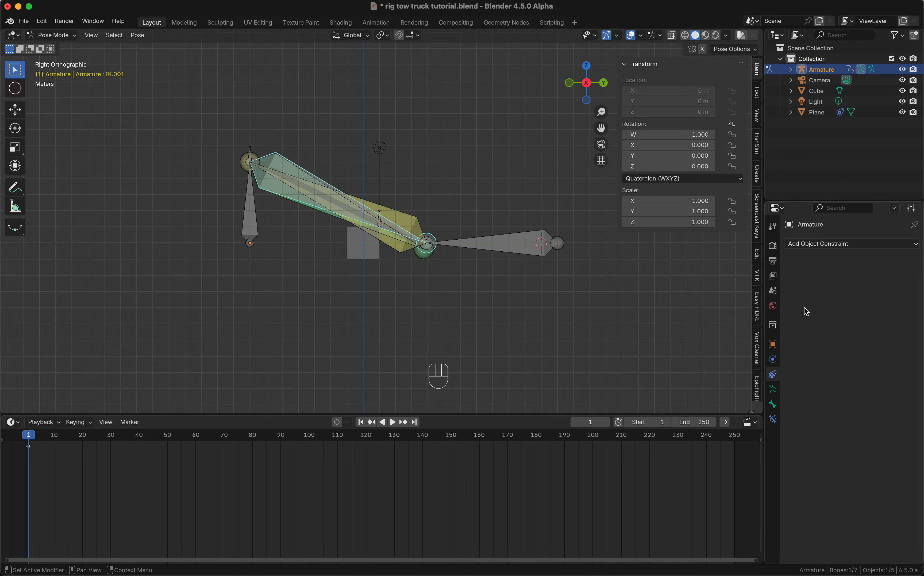
pyautogui.click(773, 403)
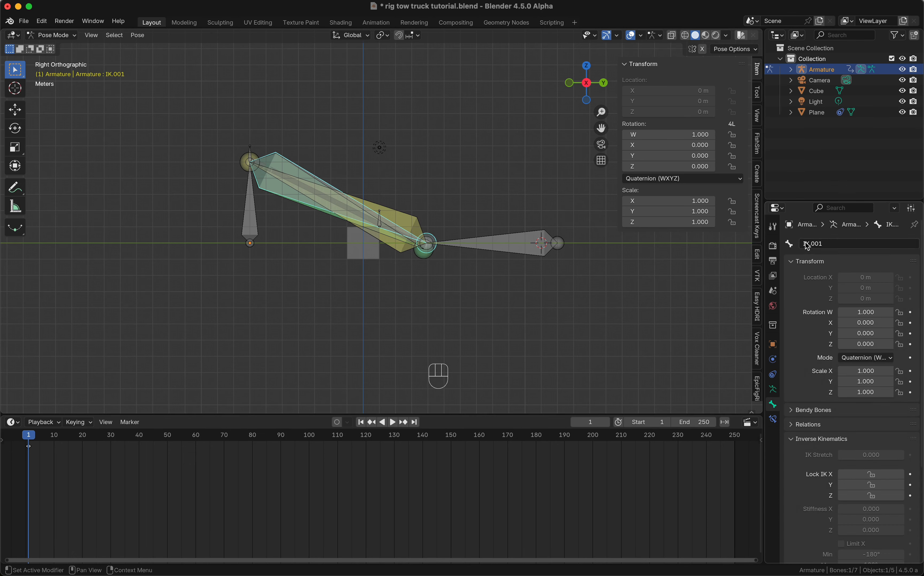
pyautogui.click(821, 242)
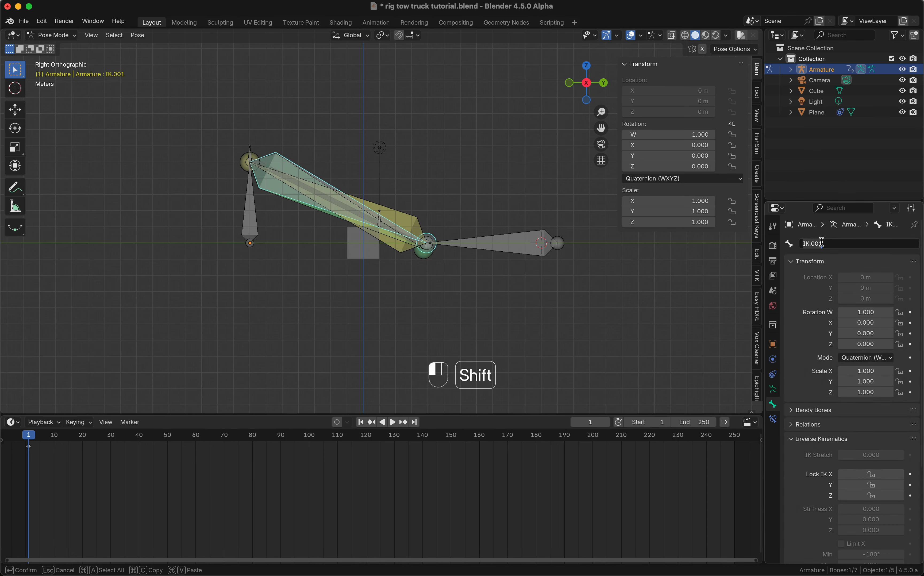
pyautogui.write('P')
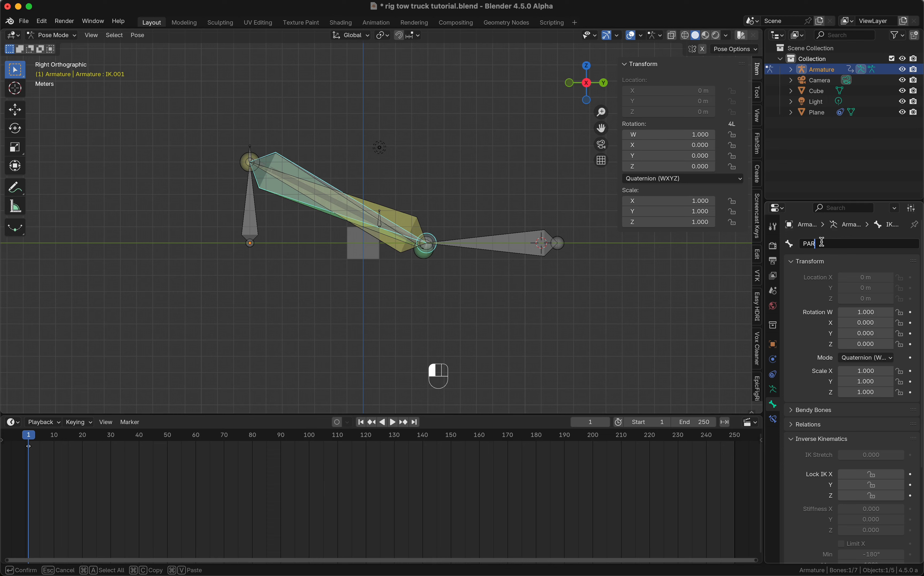
pyautogui.write('AR')
pyautogui.press('BackSpace')
pyautogui.press('BackSpace')
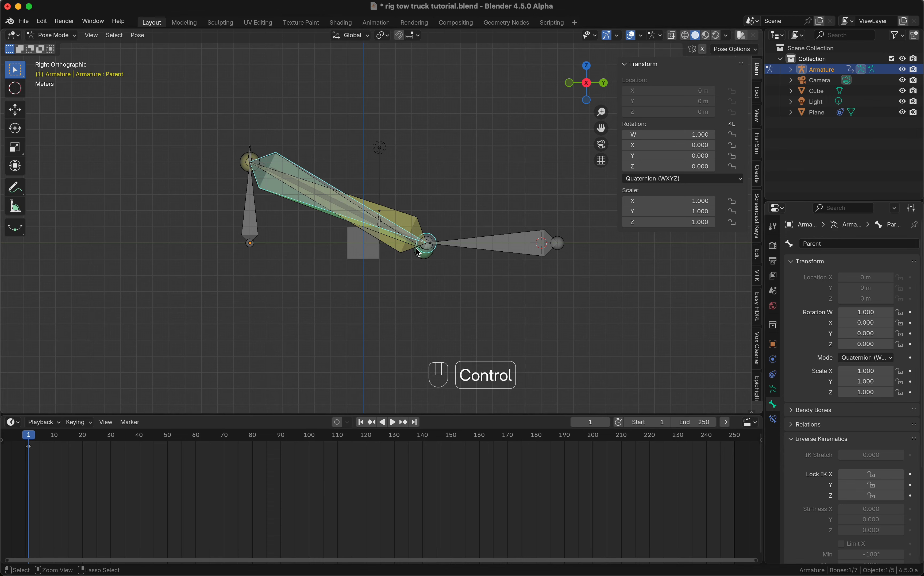
# Step: Replace the bone in the plane's Child Of constraint with Parent
pyautogui.hotkey('ctrl', 'Tab')
pyautogui.click(354, 219)
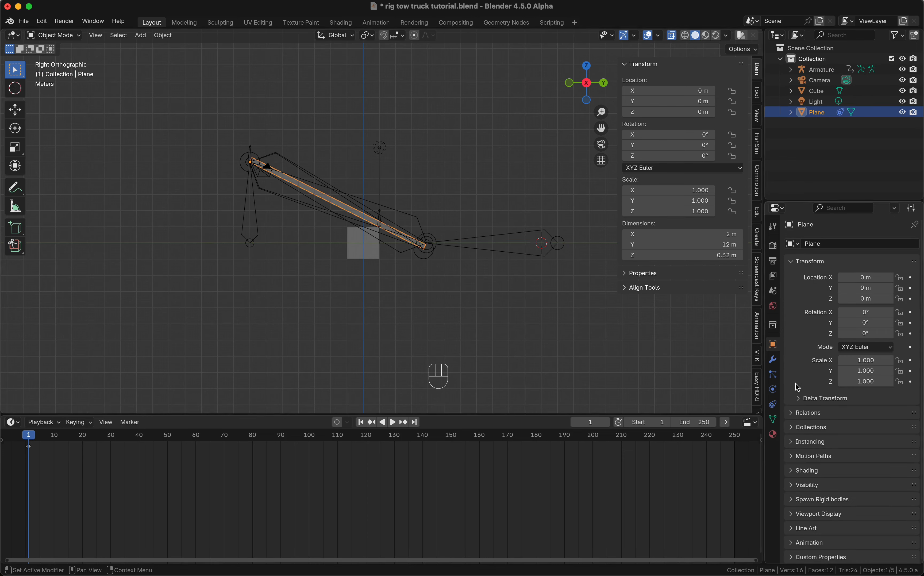
pyautogui.click(773, 419)
pyautogui.click(773, 405)
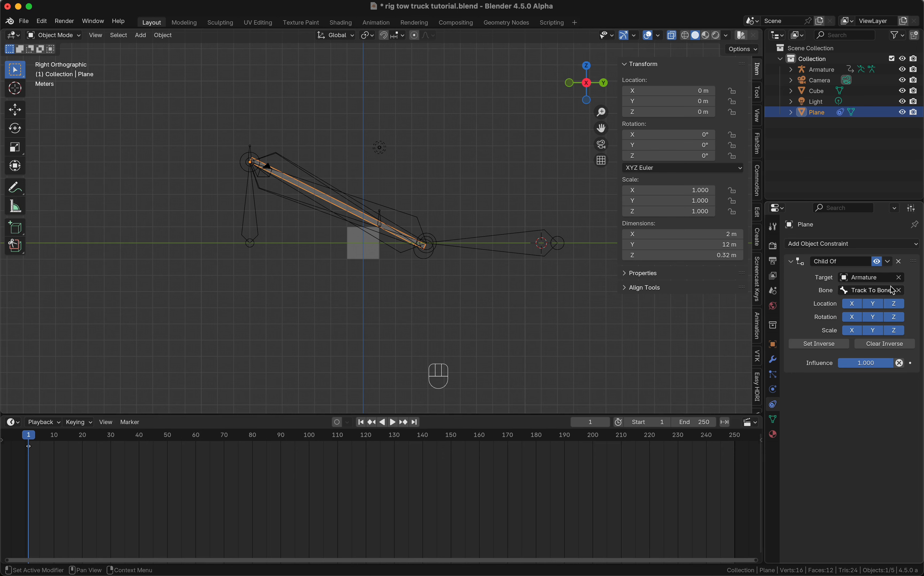
pyautogui.click(899, 290)
pyautogui.click(882, 290)
pyautogui.write('pare')
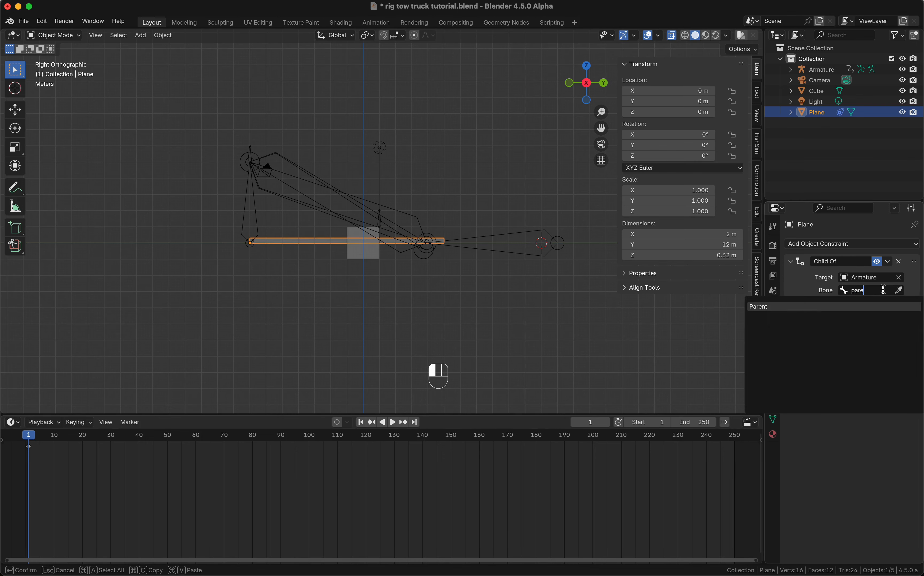
pyautogui.write('n')
pyautogui.press('Return')
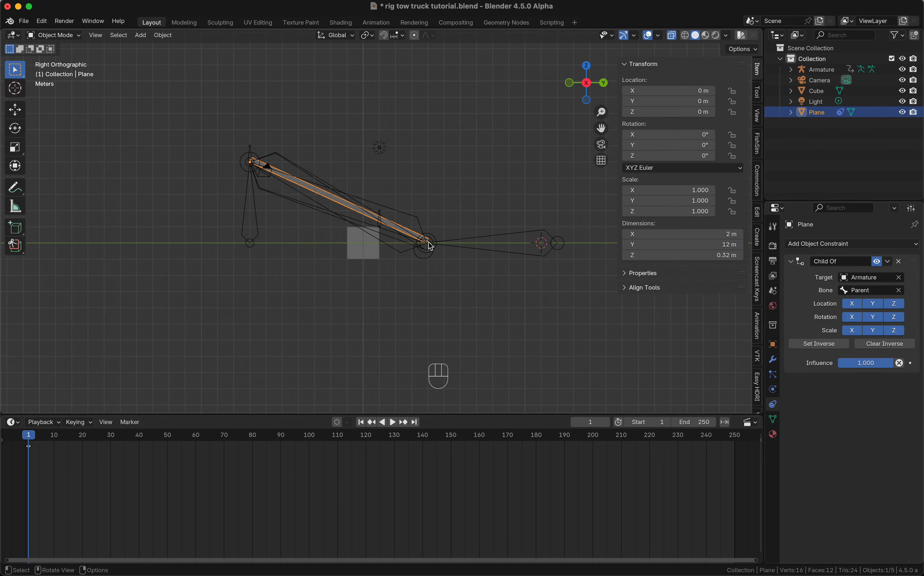
# Step: Play the animation to check the plane's motion, and compare the Parent bone with its neighbours in Pose and Edit Mode
pyautogui.press('space')
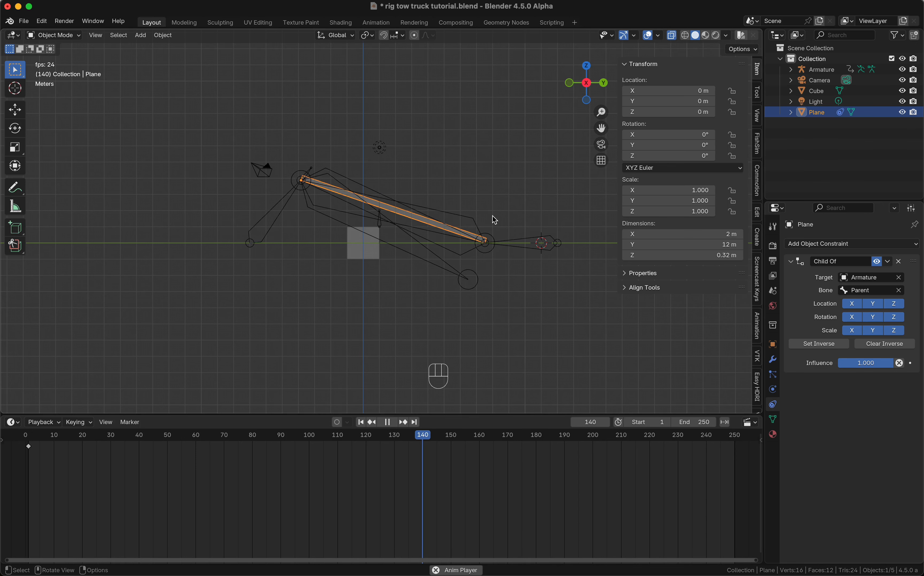
pyautogui.press('space')
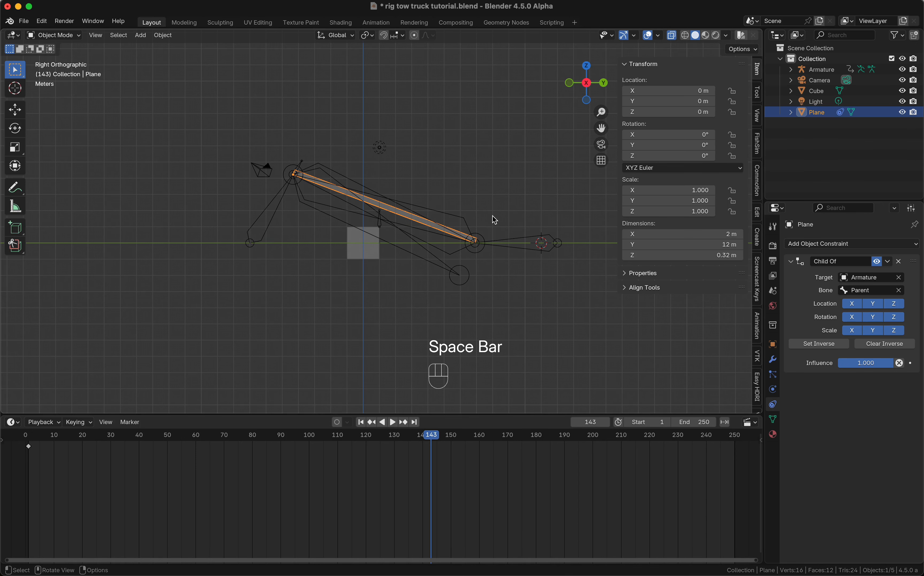
pyautogui.click(449, 273)
pyautogui.hotkey('ctrl', 'Tab')
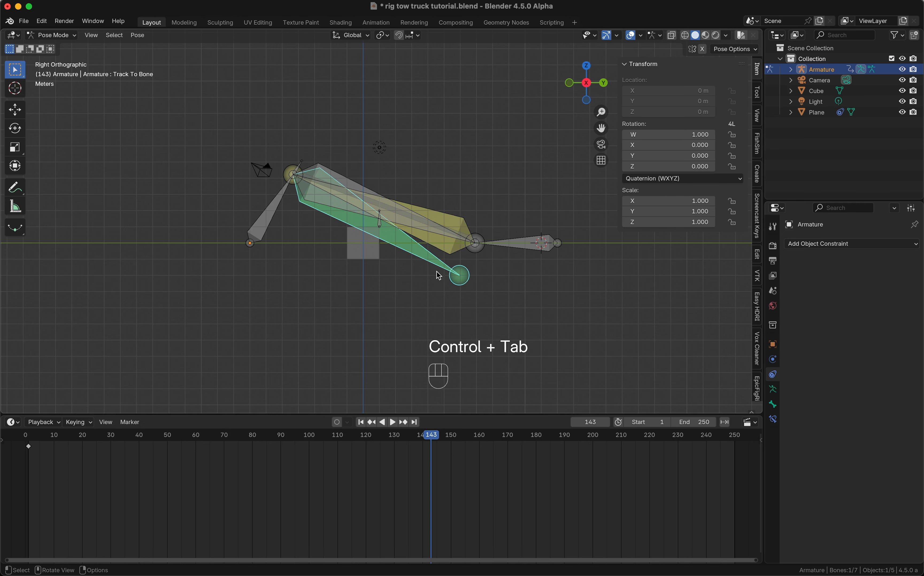
pyautogui.click(443, 229)
pyautogui.click(417, 223)
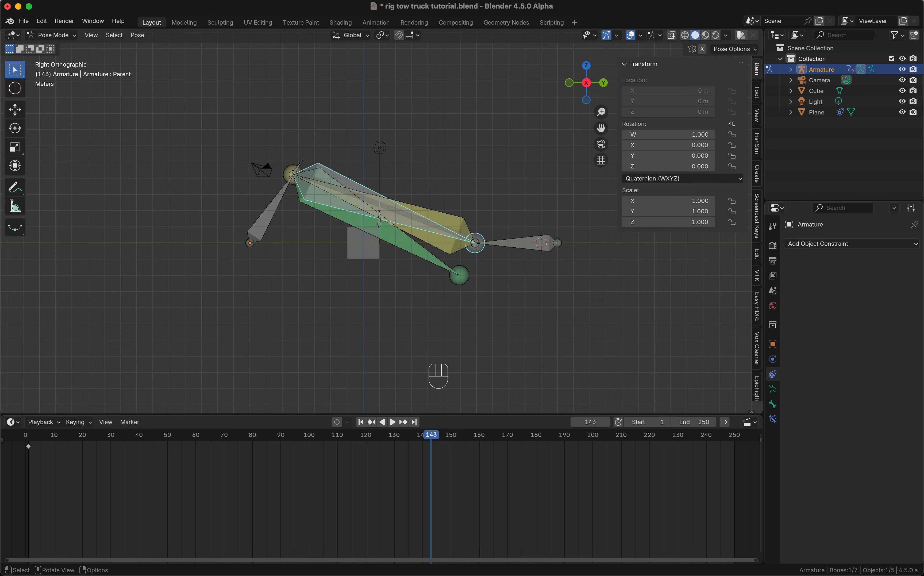
pyautogui.press('Tab')
pyautogui.hotkey('ctrl', 'Tab')
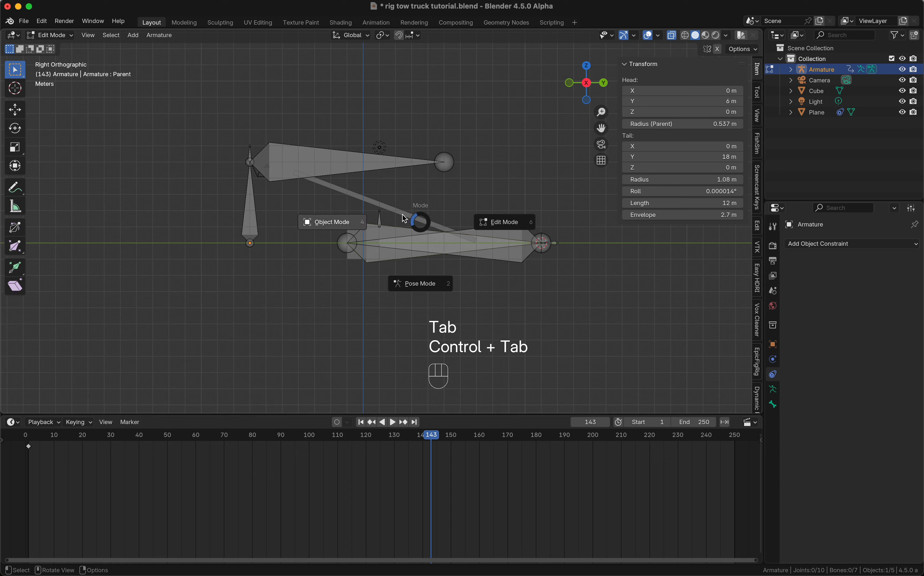
pyautogui.click(396, 210)
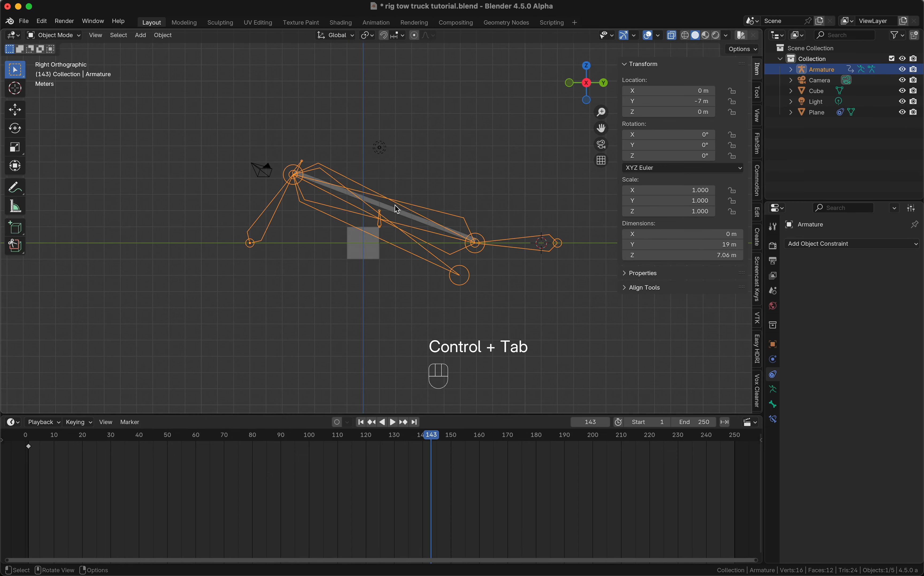
# Step: Disable the plane's existing Child Of constraint at frame 1 and add a second Child Of constraint
pyautogui.click(397, 207)
pyautogui.hotkey('shift', 'Left')
pyautogui.hotkey('shift', 'Left')
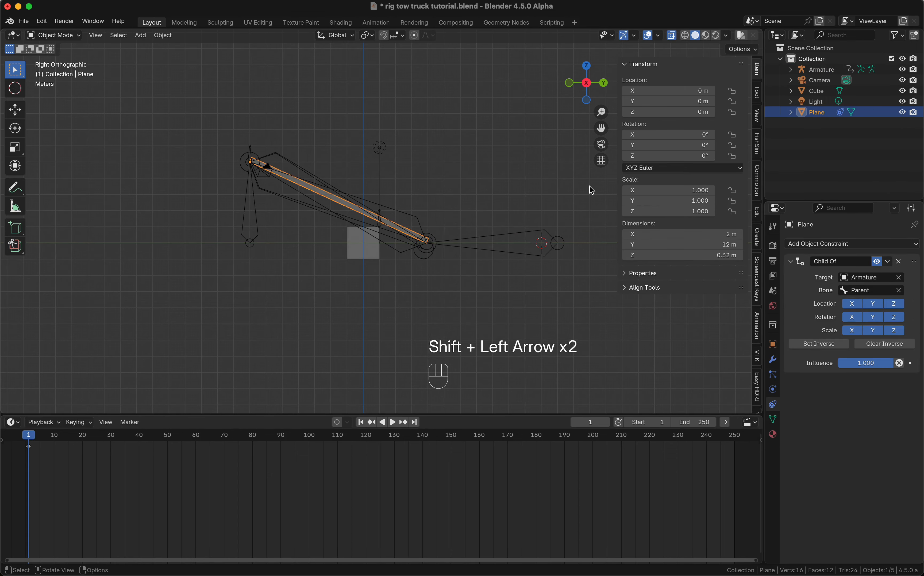
pyautogui.click(878, 263)
pyautogui.click(848, 245)
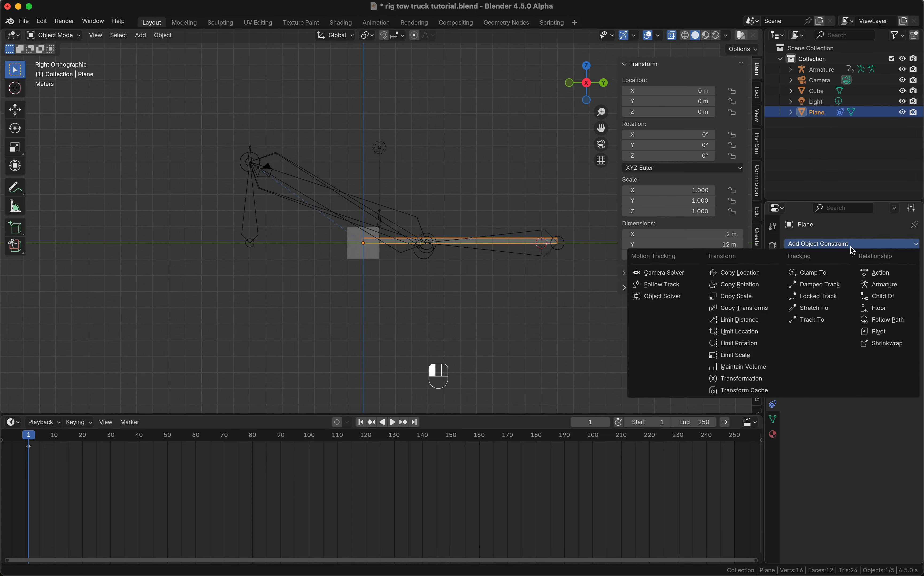
pyautogui.click(885, 297)
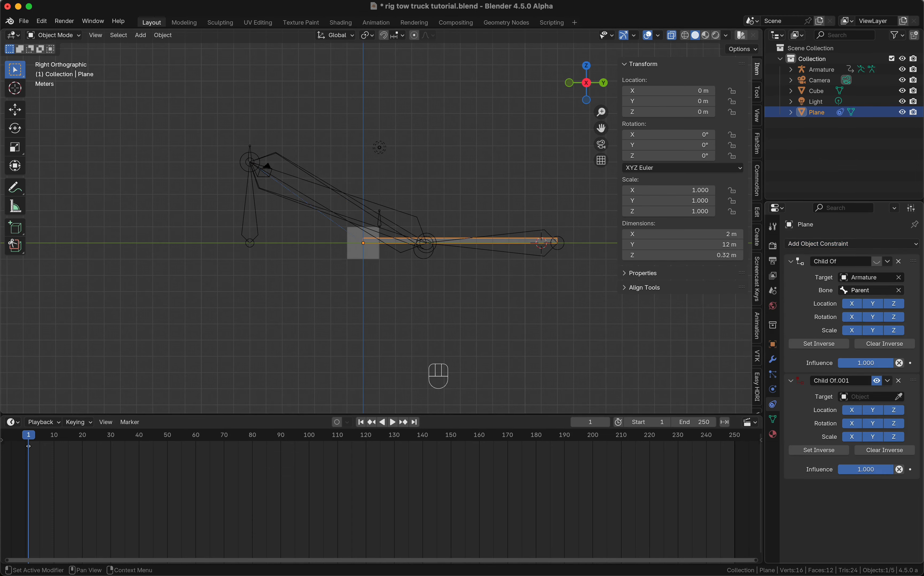
# Step: Target the second Child Of constraint at the Armature's Track To Bone and clear its inverse
pyautogui.click(872, 398)
pyautogui.click(789, 416)
pyautogui.click(876, 411)
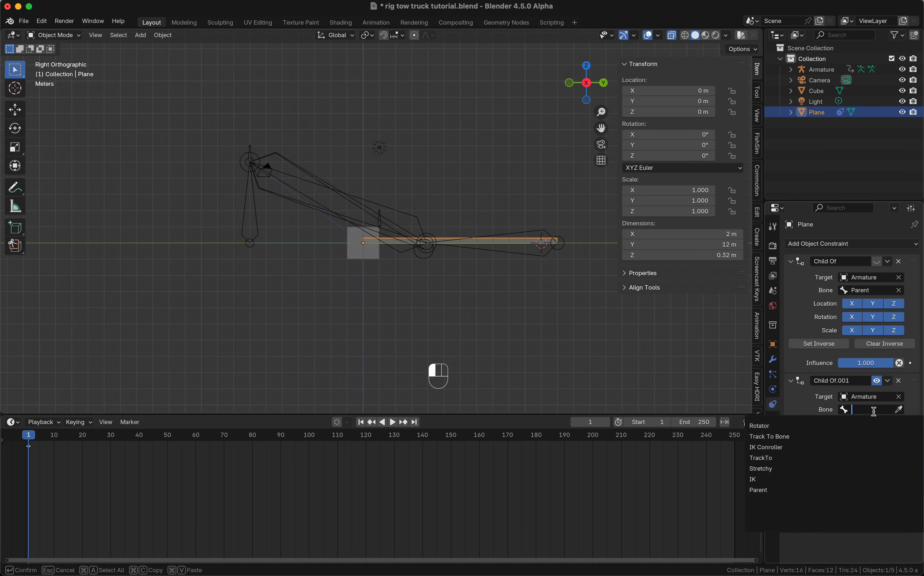
pyautogui.click(770, 436)
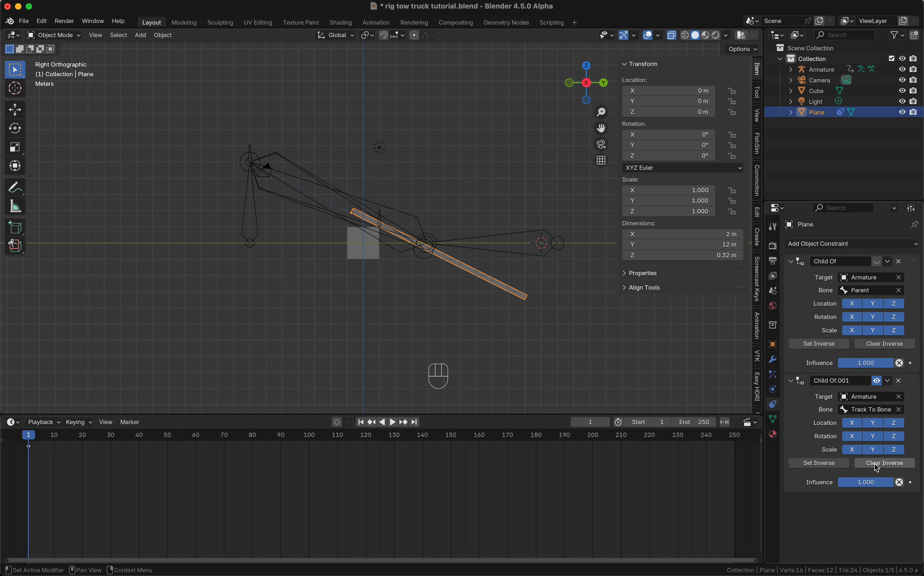
pyautogui.click(884, 463)
# Step: Replay the animation from frame 1 several times to examine how the plane follows Track To Bone relative to the joint
pyautogui.press('space')
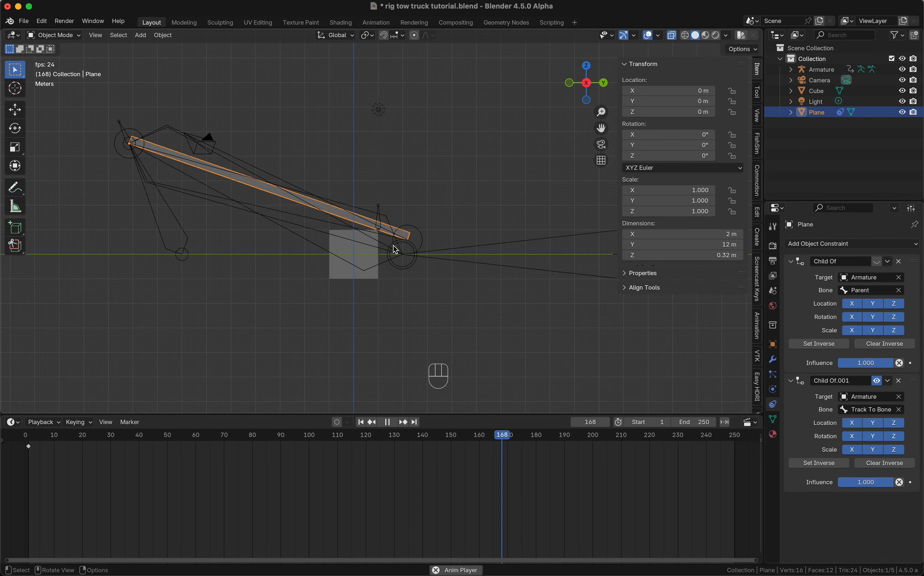
pyautogui.press('space')
pyautogui.press('space')
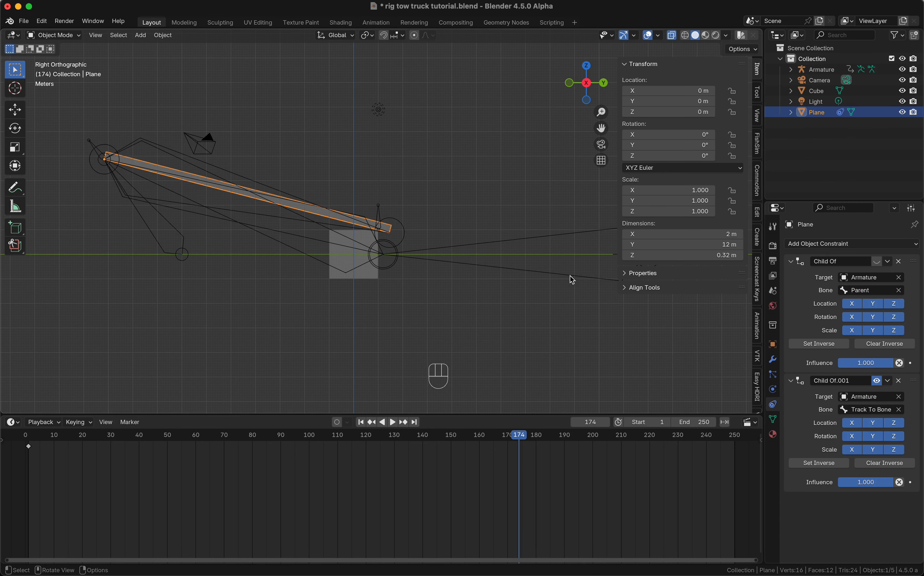
pyautogui.hotkey('shift', 'Left')
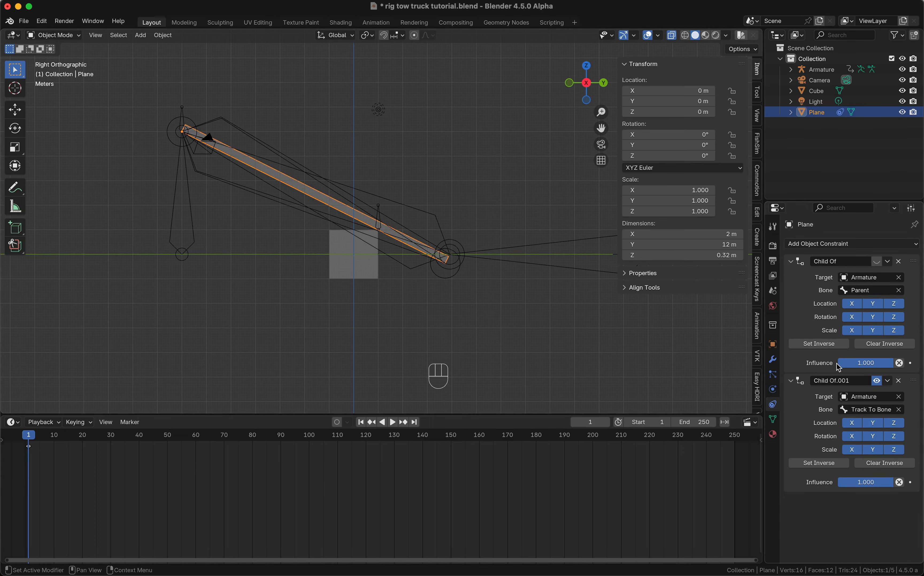
pyautogui.hotkey('shift', 'Left')
pyautogui.press('space')
pyautogui.press('space')
pyautogui.press('space')
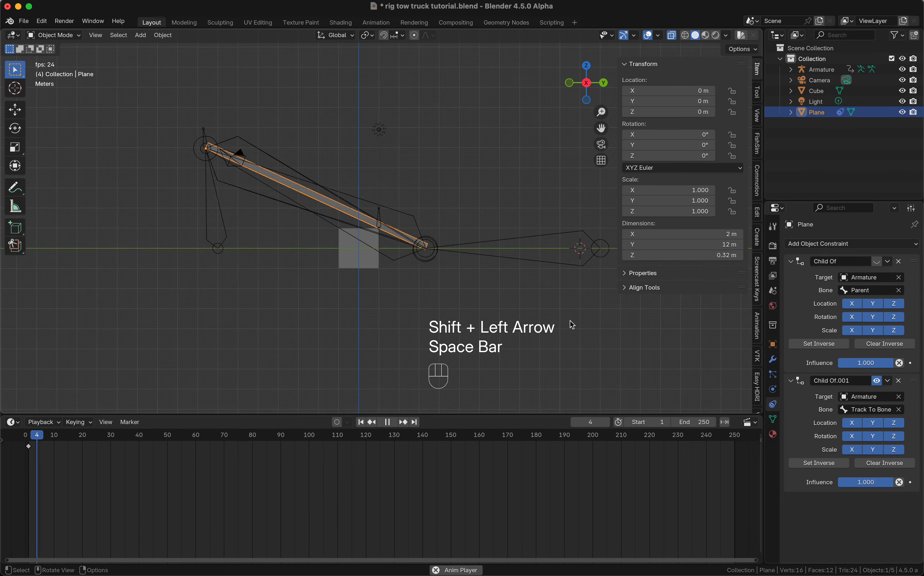
pyautogui.press('space')
pyautogui.press('space')
pyautogui.hotkey('shift', 'Left')
pyautogui.press('space')
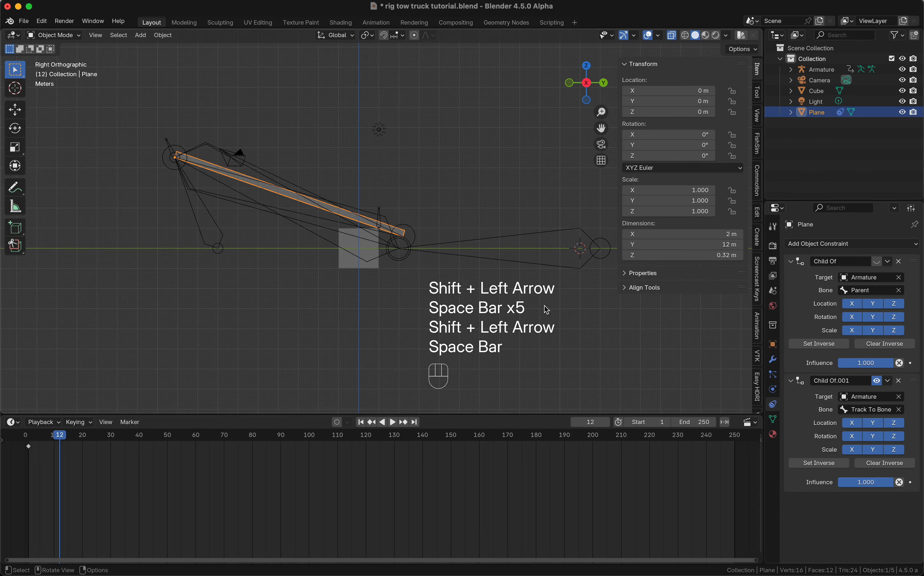
pyautogui.hotkey('shift', 'Left')
pyautogui.press('space')
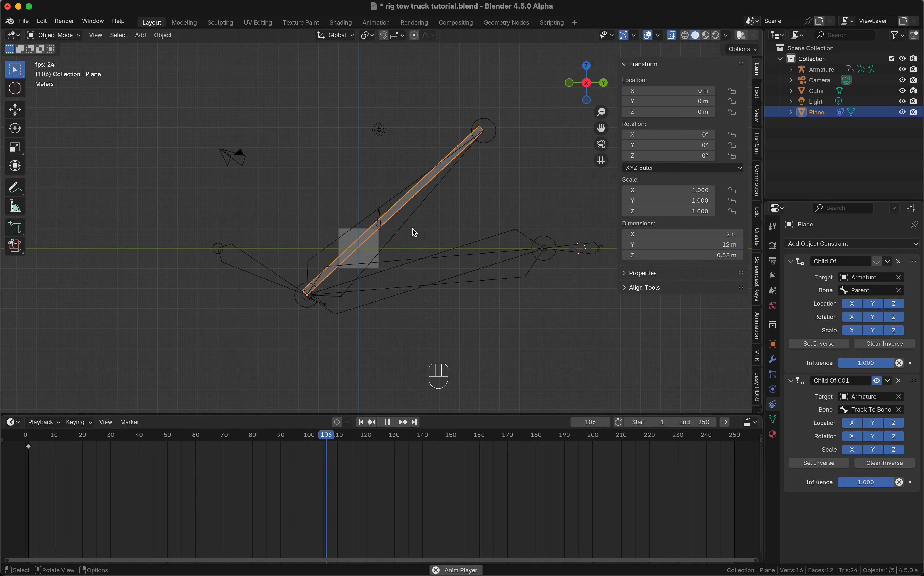
# Step: Stop playback at frame 130, disable the plane's Track To Bone Child Of constraint and re-enable the one targeting Parent
pyautogui.press('space')
pyautogui.press('space')
pyautogui.press('space')
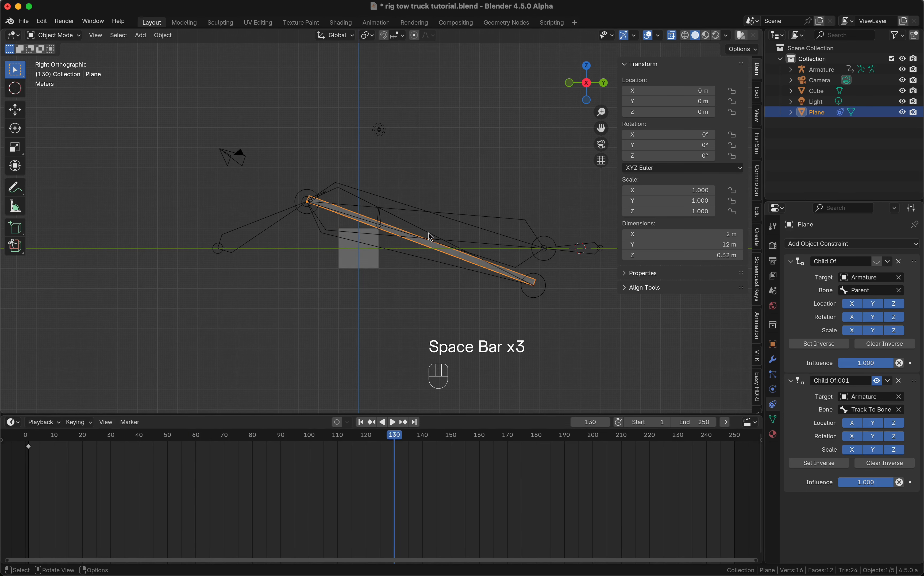
pyautogui.click(876, 381)
pyautogui.click(876, 261)
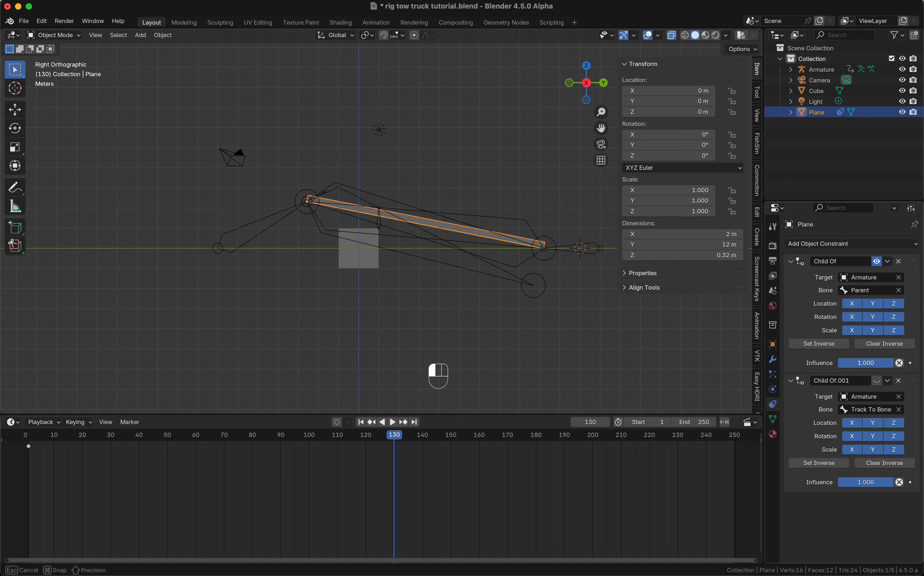
pyautogui.moveTo(882, 365)
pyautogui.mouseDown()
pyautogui.moveTo(853, 365)
pyautogui.moveTo(882, 364)
pyautogui.mouseUp()
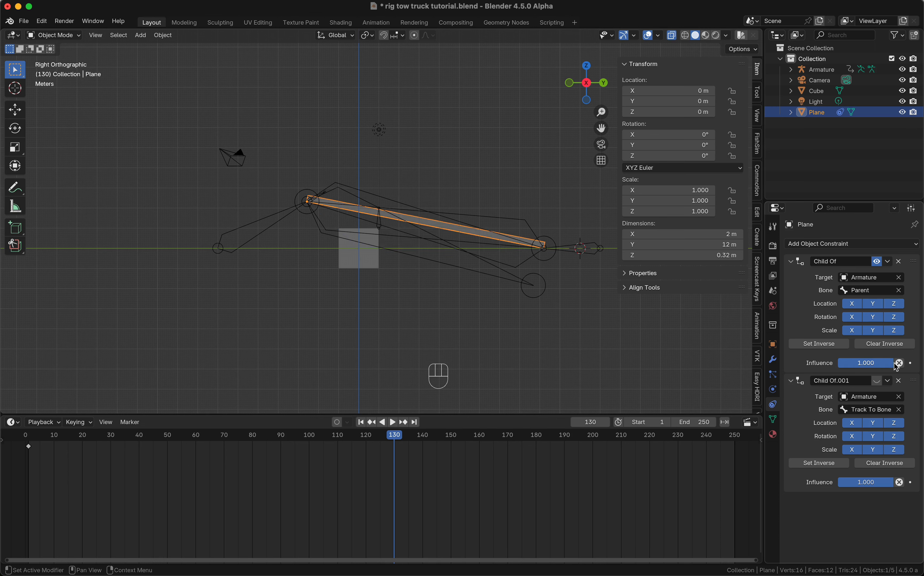
# Step: Extrude a new 1 m bone upward along Z from the tail of Track To Bone in the armature's Edit Mode
pyautogui.click(380, 225)
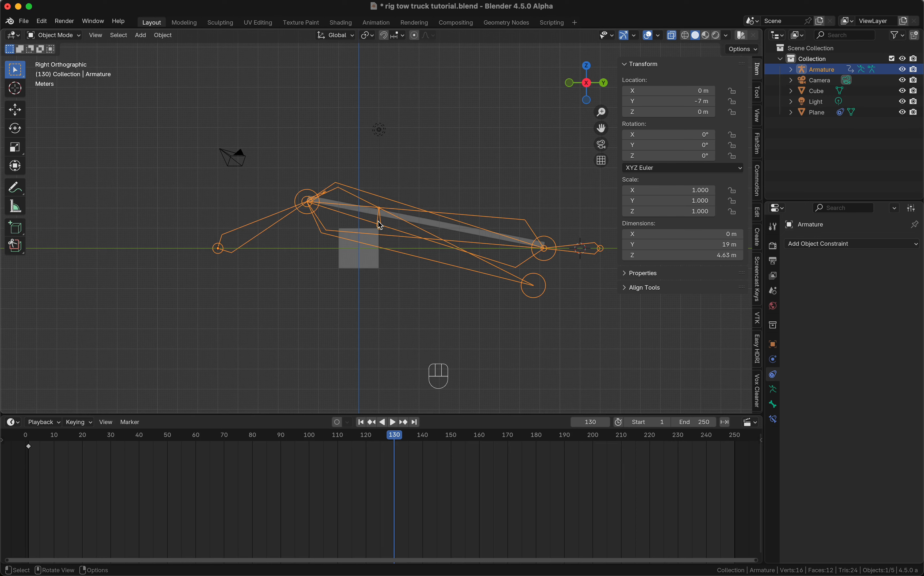
pyautogui.hotkey('ctrl', 'Tab')
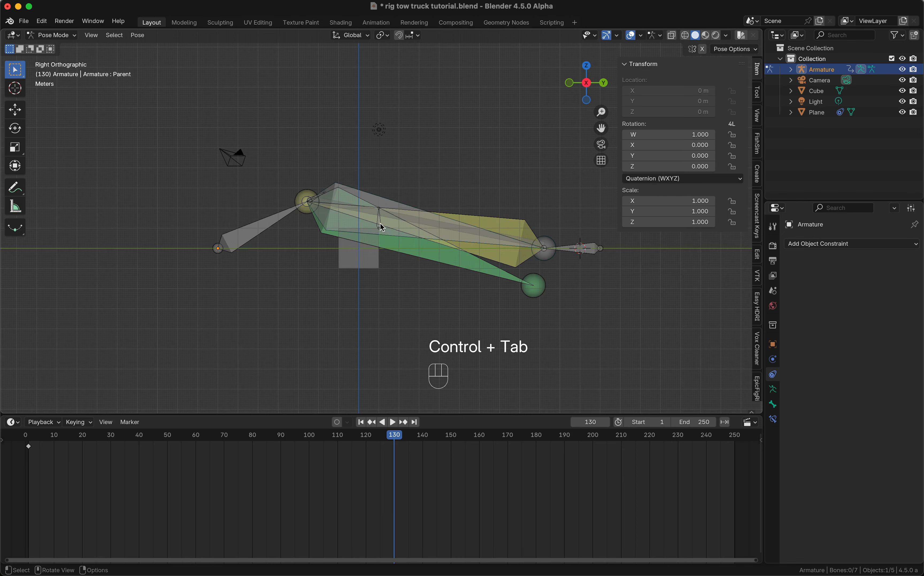
pyautogui.click(381, 225)
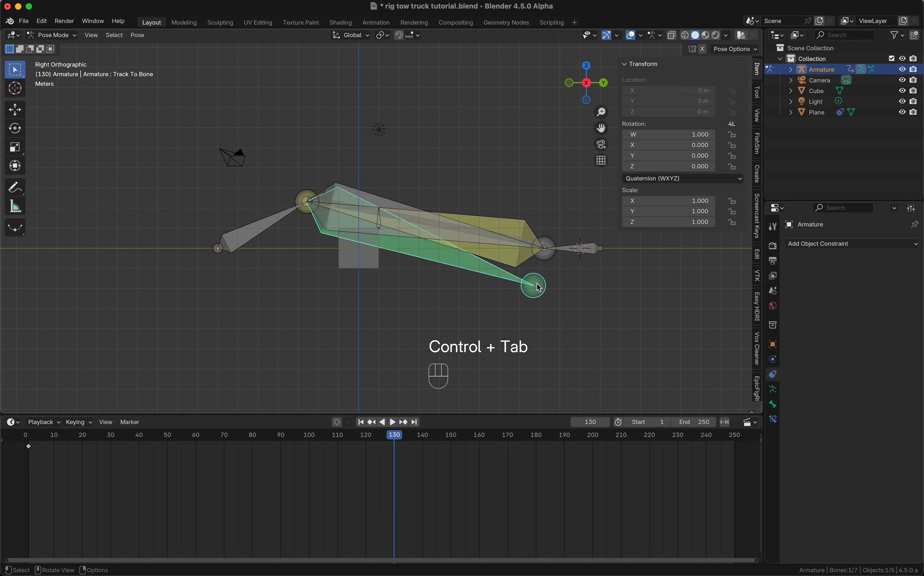
pyautogui.press('Tab')
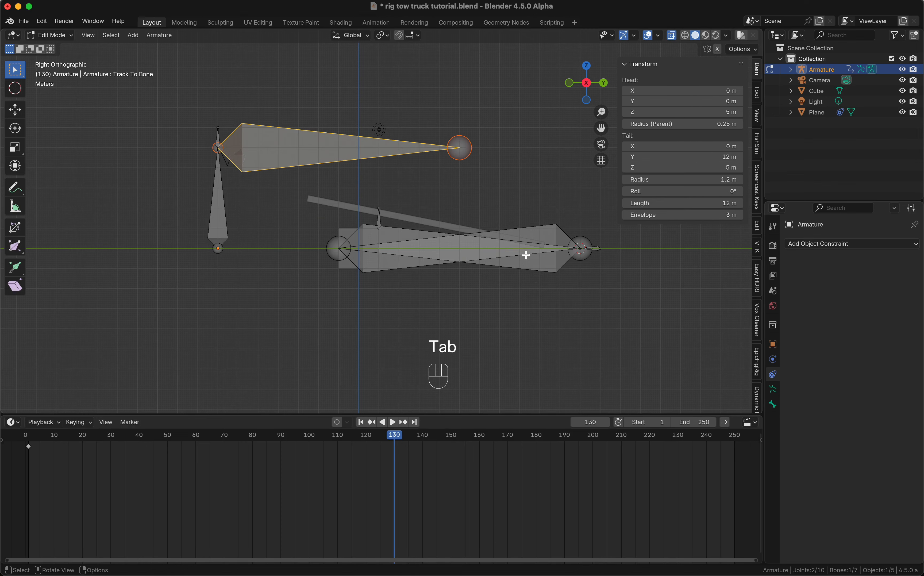
pyautogui.click(461, 152)
pyautogui.press('e')
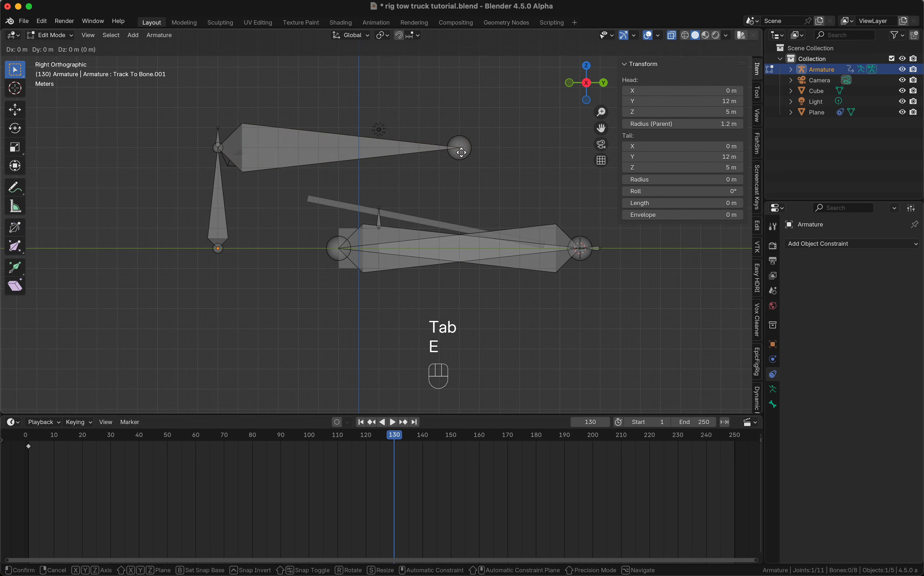
pyautogui.press('z')
pyautogui.press('KP_1')
pyautogui.click(460, 130)
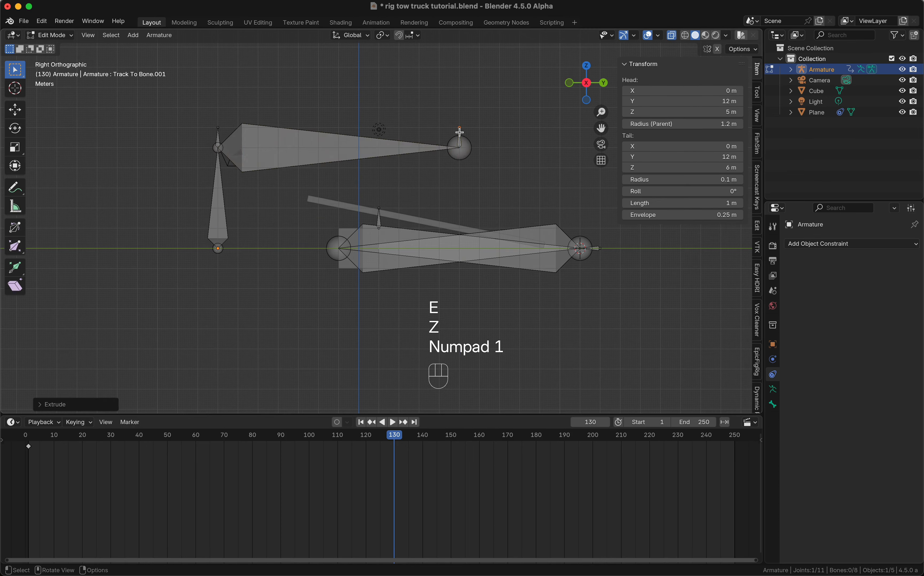
# Step: Select the newly extruded bone in Pose Mode and rename it Decision Maker
pyautogui.click(460, 141)
pyautogui.hotkey('ctrl', 'Tab')
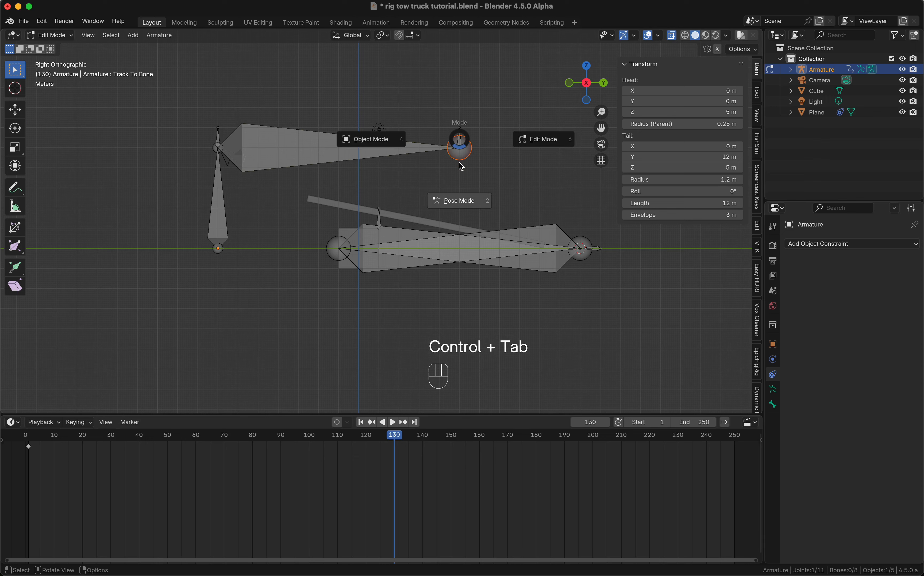
pyautogui.click(463, 200)
pyautogui.click(537, 268)
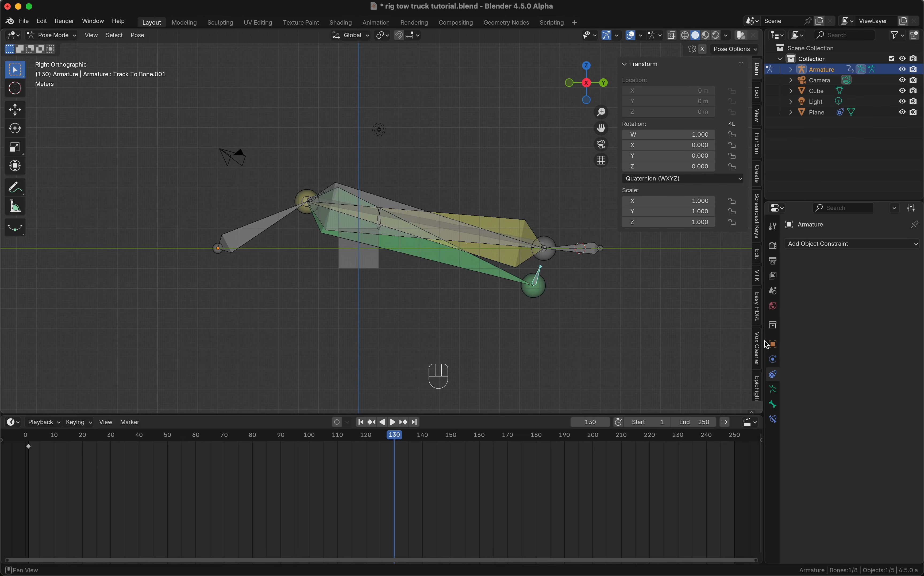
pyautogui.click(773, 418)
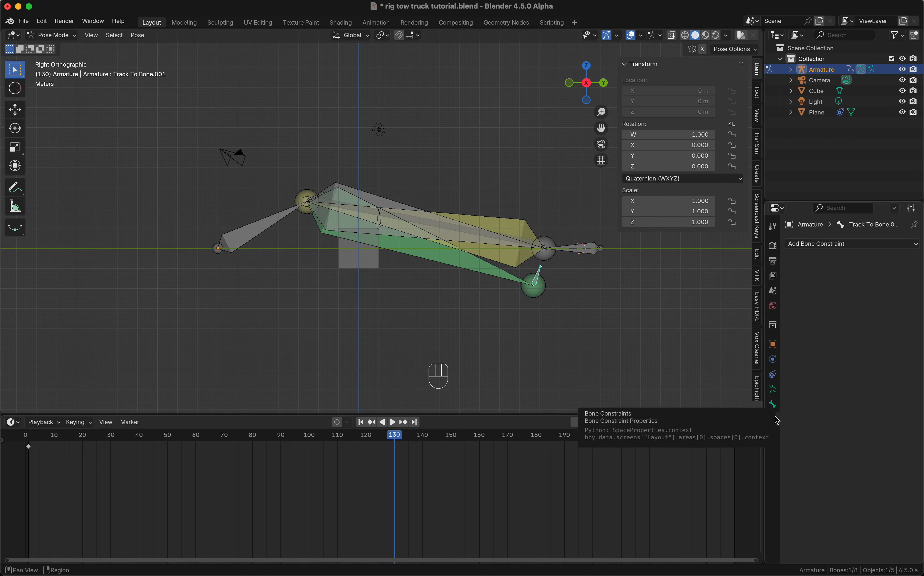
pyautogui.click(774, 406)
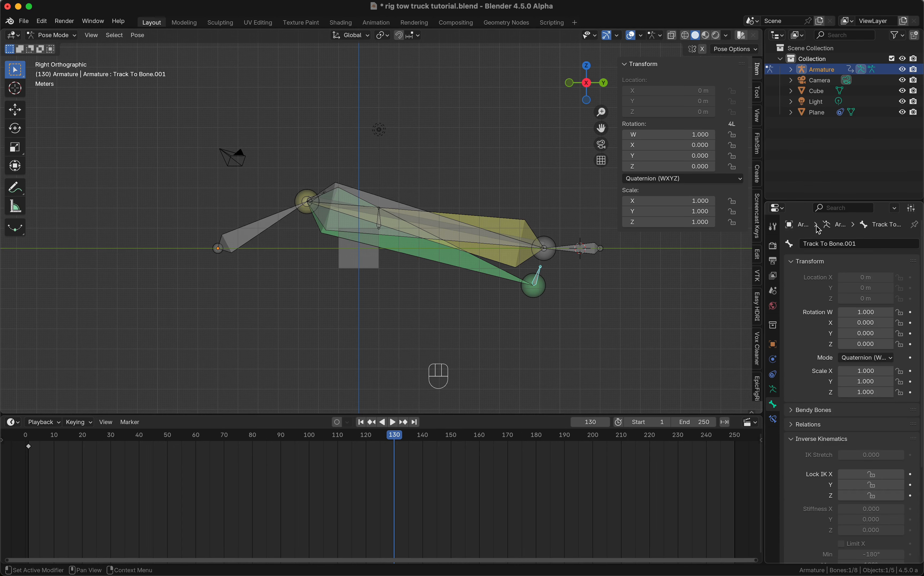
pyautogui.click(826, 246)
pyautogui.write('DecisionMaker')
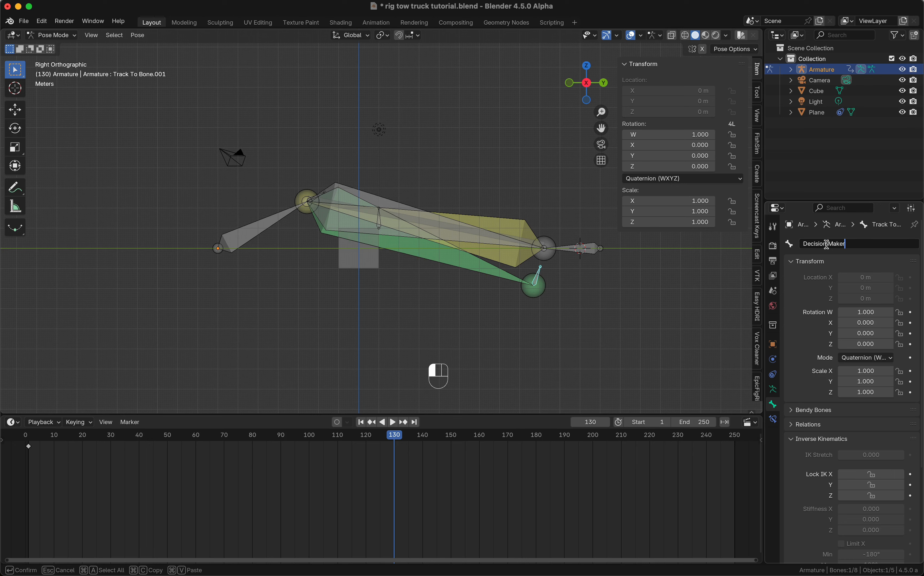
pyautogui.press('Return')
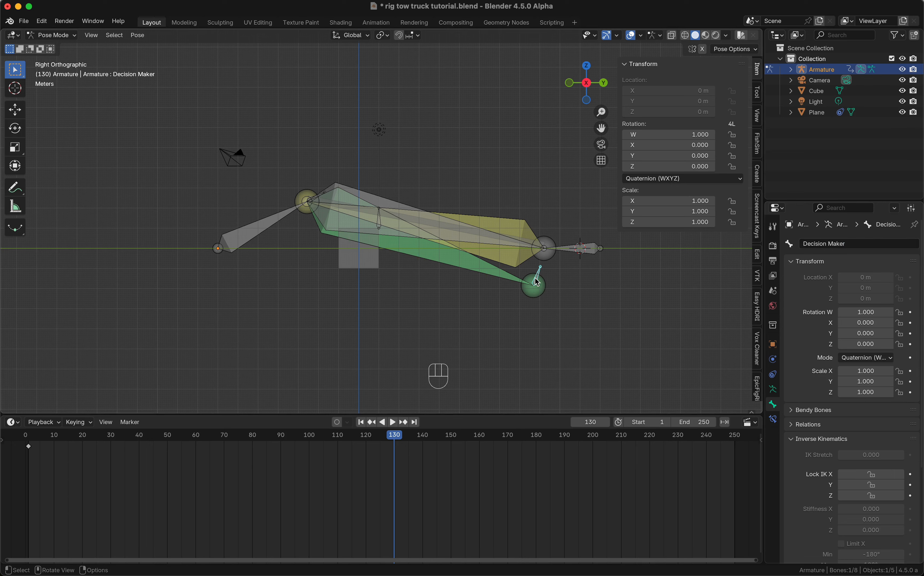
# Step: Go back to frame 1 and add an ico sphere at the 3D cursor in Object Mode
pyautogui.hotkey('shift', 'Left')
pyautogui.press('Tab')
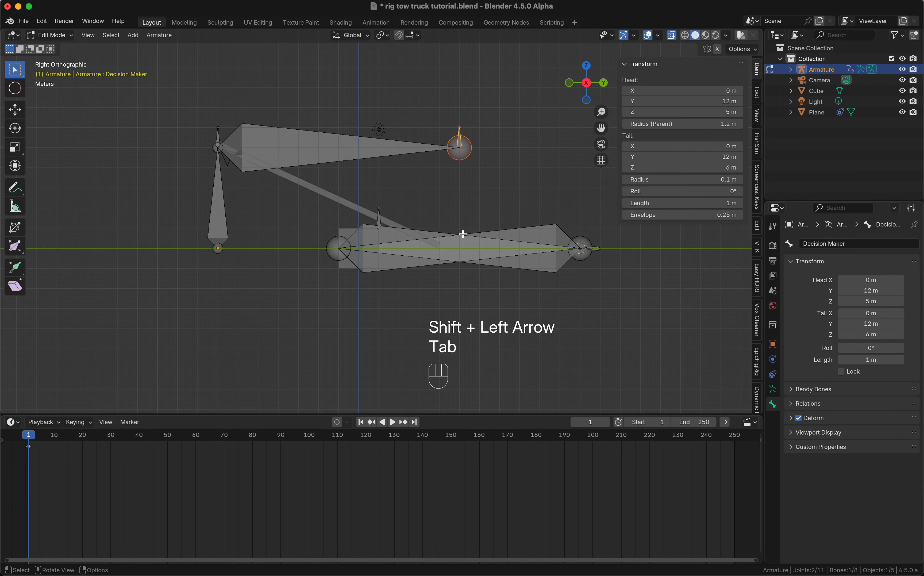
pyautogui.press('Tab')
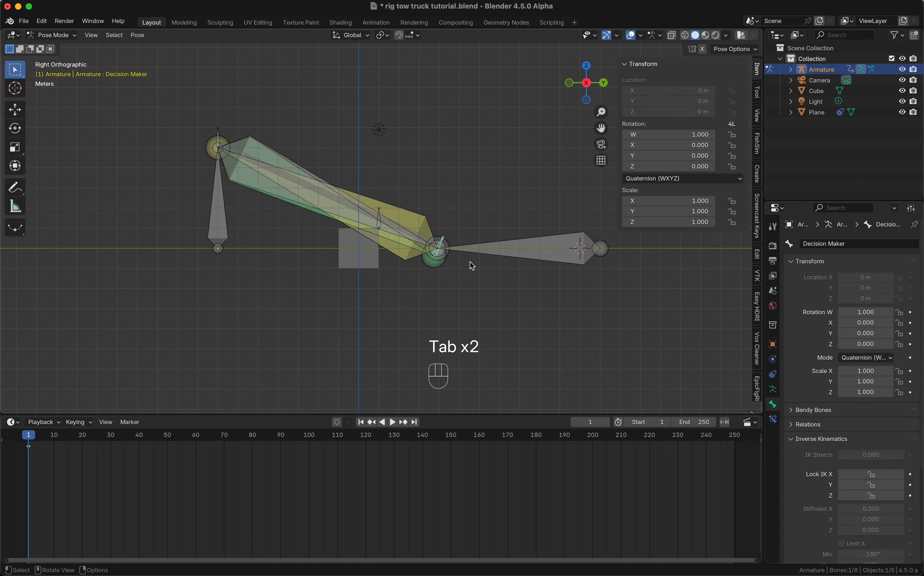
pyautogui.hotkey('ctrl', 'Tab')
pyautogui.hotkey('shift', 'a')
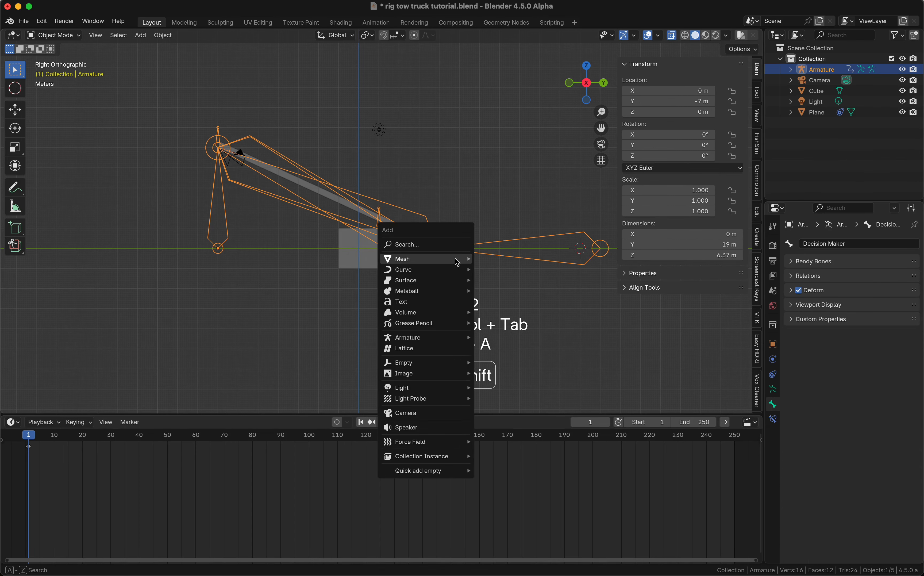
pyautogui.moveTo(457, 262)
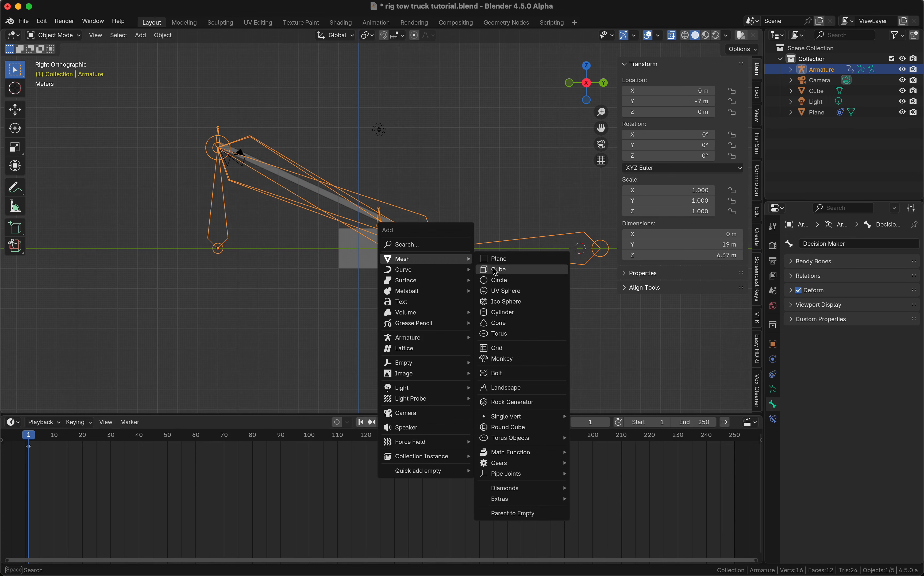
pyautogui.click(516, 301)
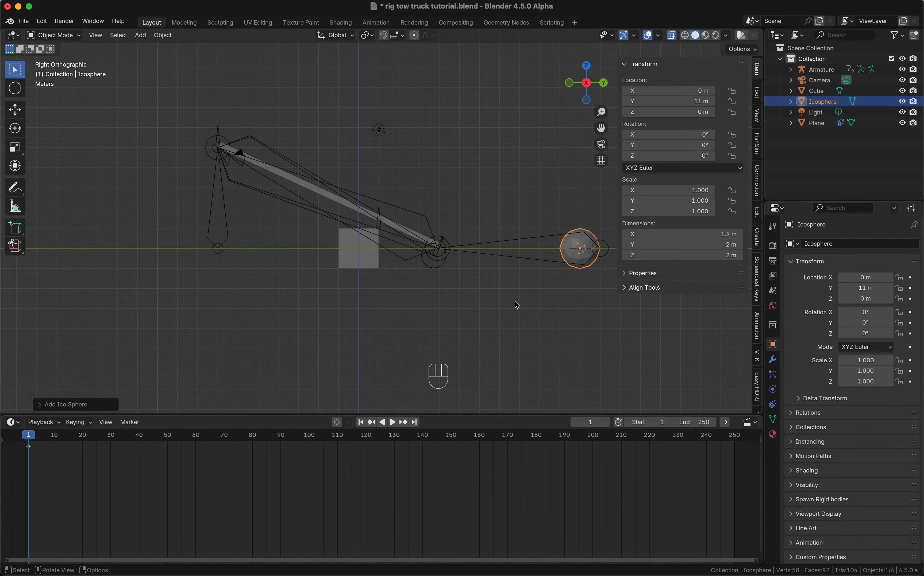
# Step: Scale the ico sphere's mesh down in Edit Mode to about 0.275 m across
pyautogui.press('Tab')
pyautogui.press('s')
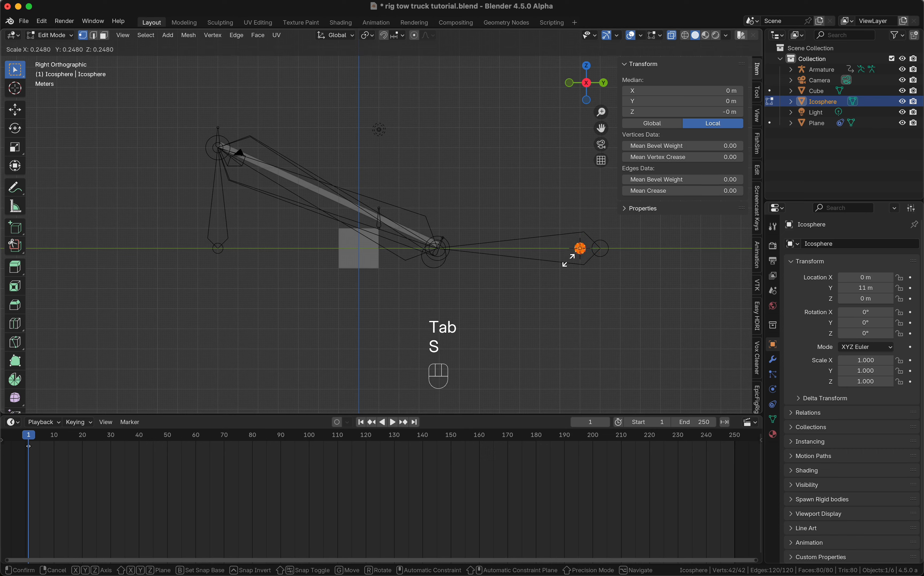
pyautogui.click(576, 259)
pyautogui.press('Tab')
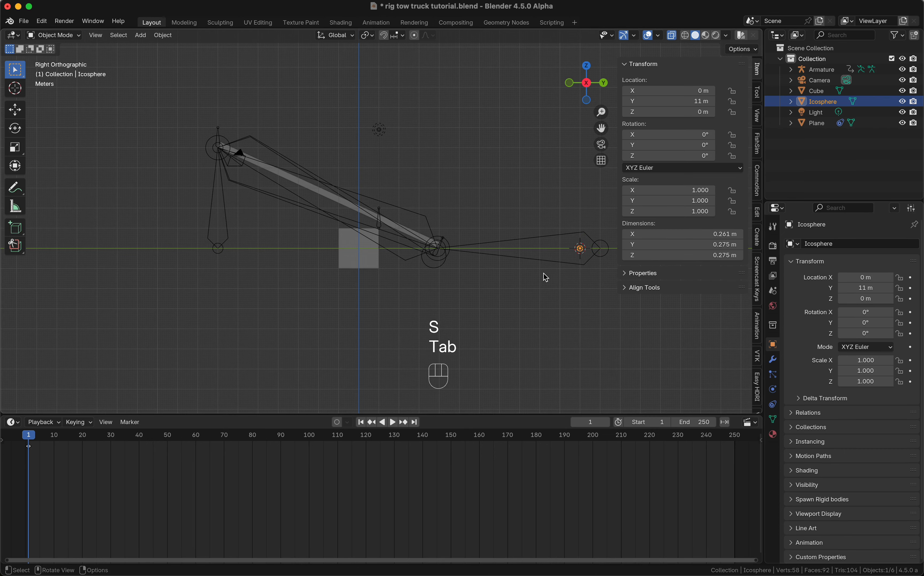
# Step: Parent the ico sphere to the armature's Decision Maker bone using bone parenting
pyautogui.press('shift')
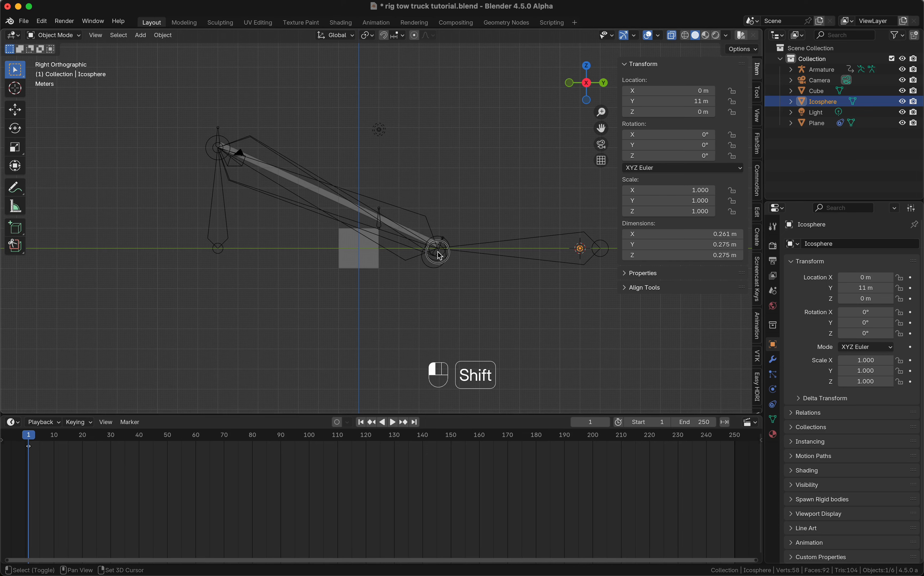
pyautogui.keyDown('shift'); pyautogui.click(439, 255); pyautogui.keyUp('shift')
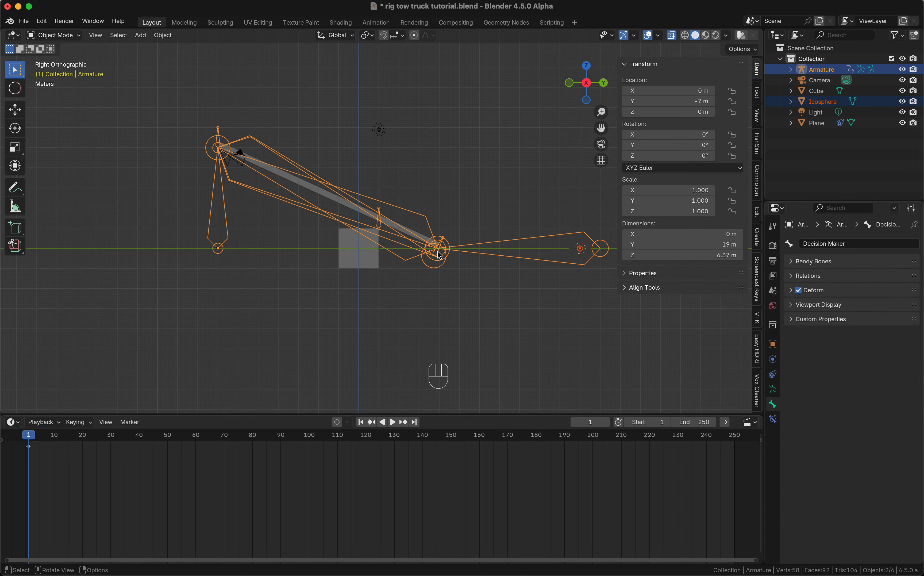
pyautogui.press('ctrl')
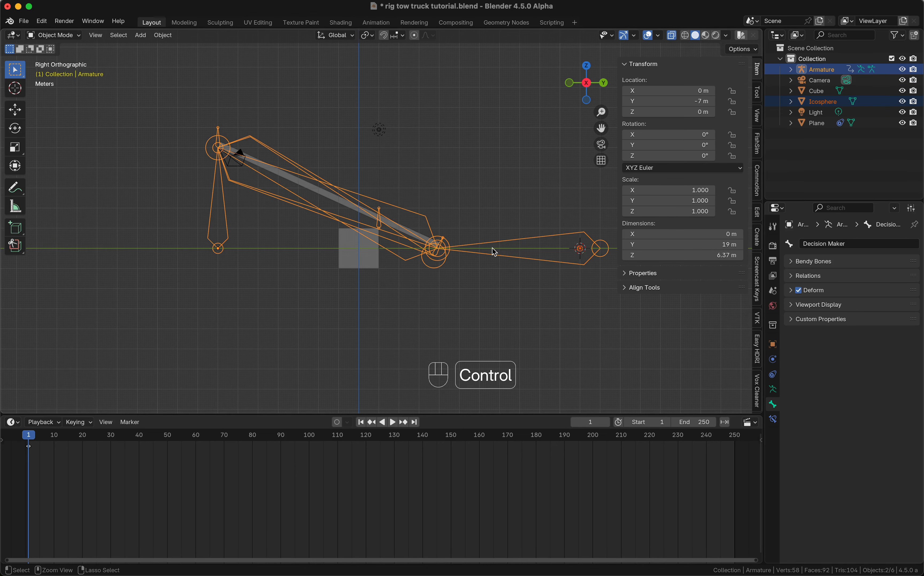
pyautogui.hotkey('ctrl', 'Tab')
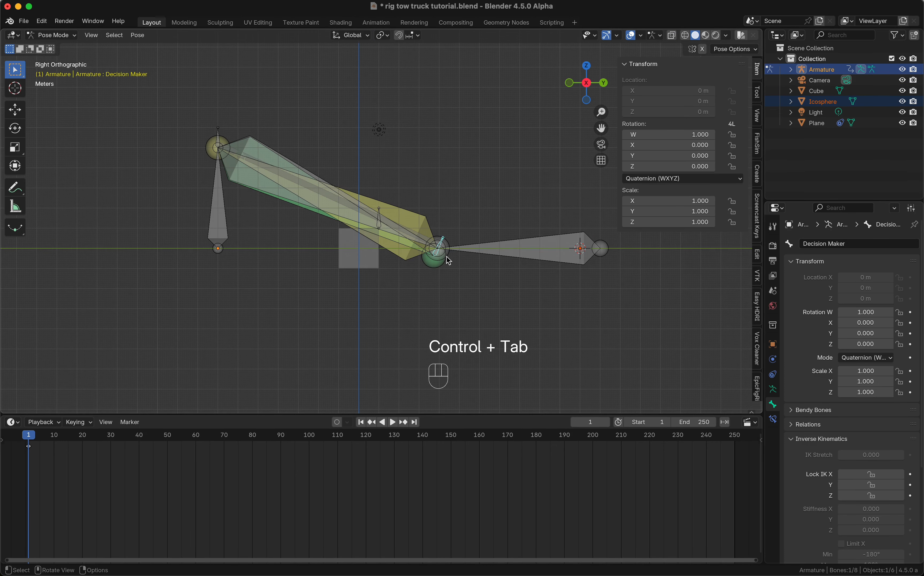
pyautogui.hotkey('ctrl', 'p')
pyautogui.click(569, 267)
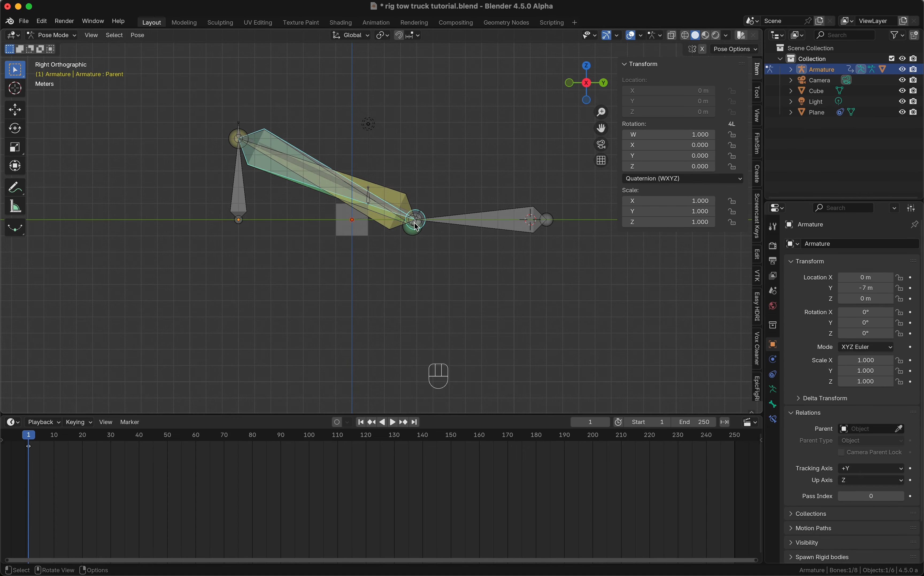
# Step: Snap the 3D cursor to the Decision Maker bone and move the ico sphere onto the cursor
pyautogui.click(414, 223)
pyautogui.click(416, 226)
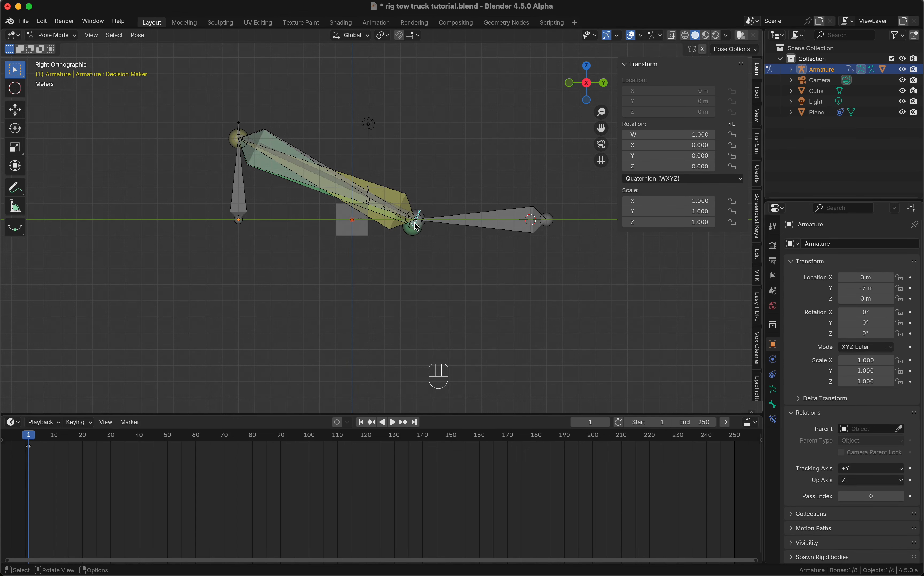
pyautogui.hotkey('shift', 's')
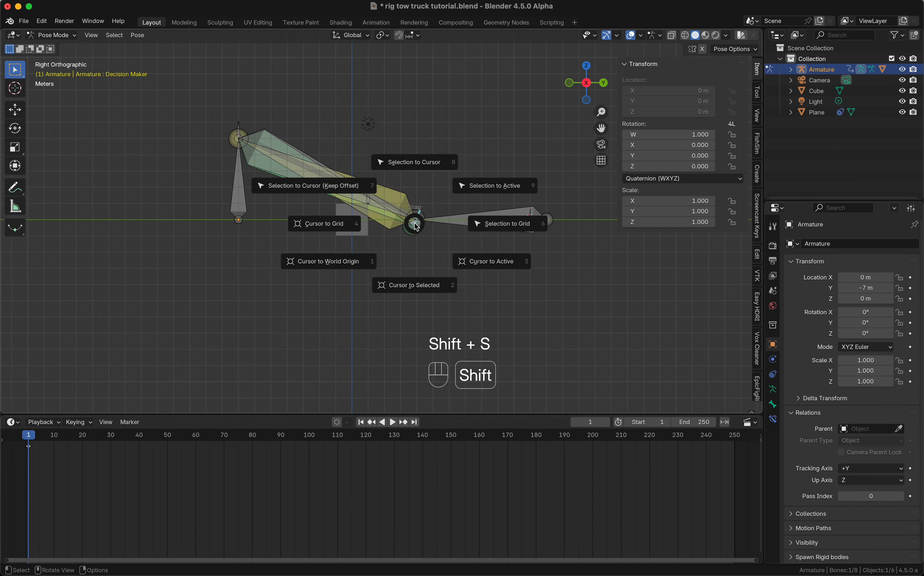
pyautogui.click(416, 291)
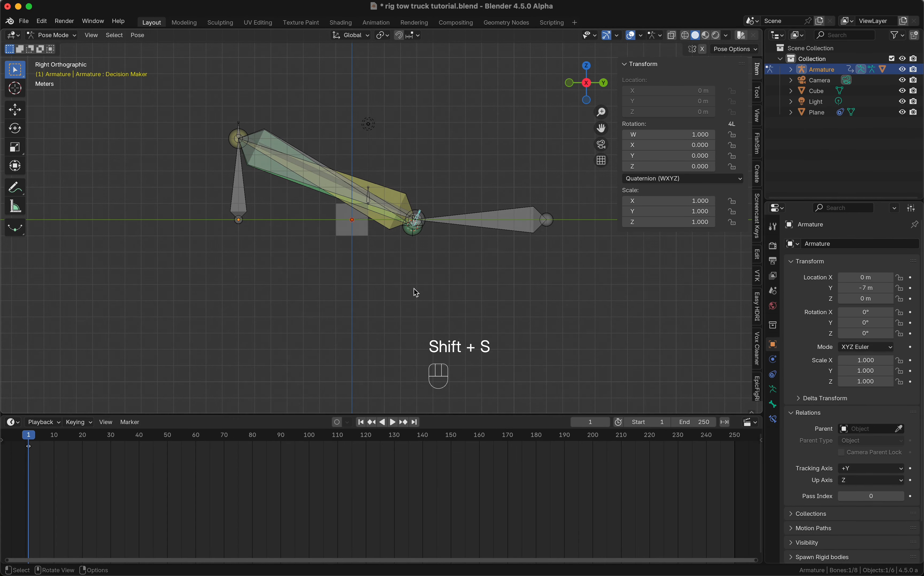
pyautogui.hotkey('ctrl', 'Tab')
pyautogui.click(353, 220)
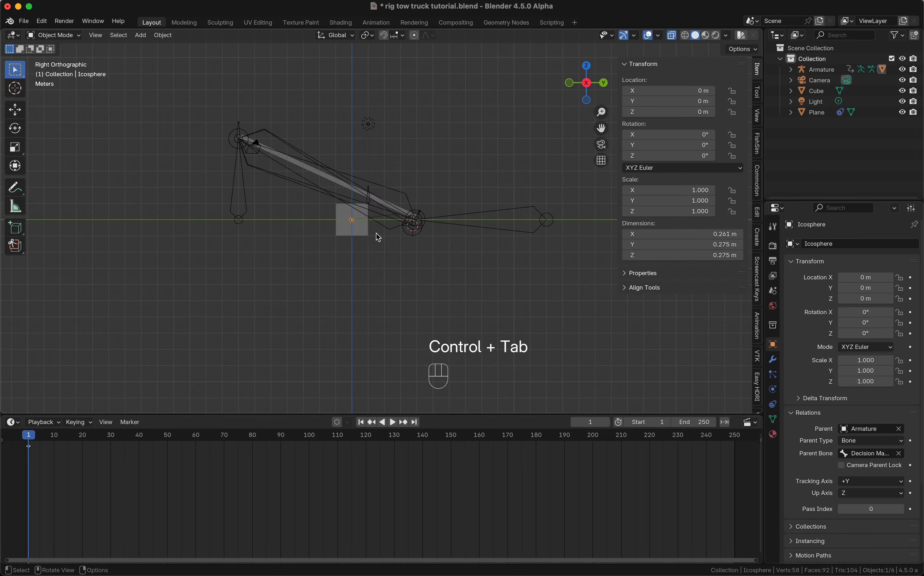
pyautogui.hotkey('shift', 's')
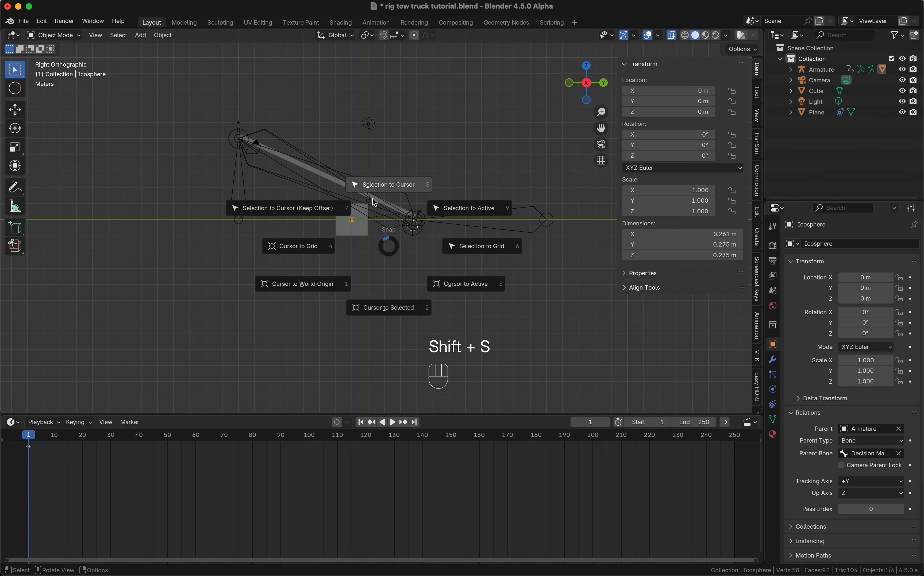
pyautogui.click(379, 185)
# Step: Play the animation briefly to check that the ico sphere follows the bone, and return to frame 1
pyautogui.press('space')
pyautogui.press('space')
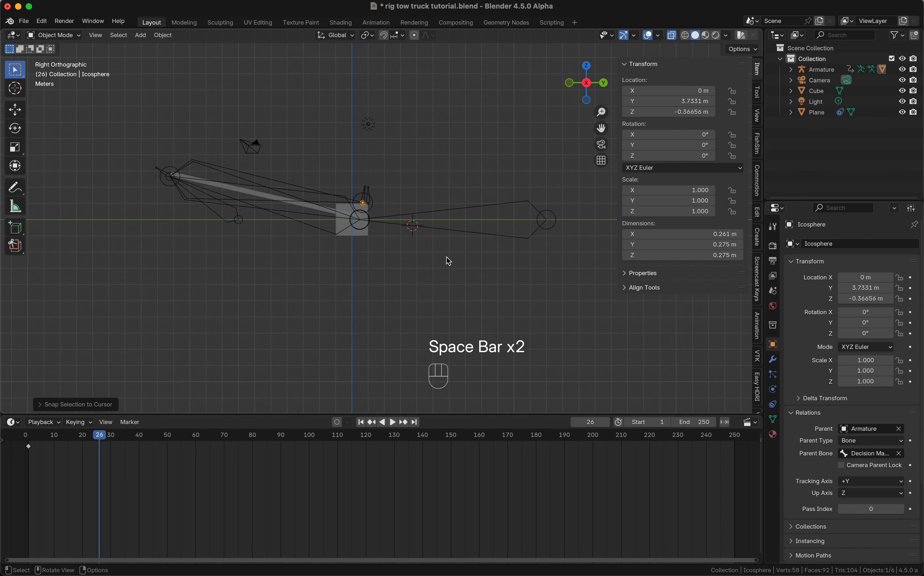
pyautogui.hotkey('shift', 'Left')
# Step: Add a driver to the influence of the plane's Child Of constraint that targets the Parent bone
pyautogui.keyDown('super'); pyautogui.scroll(5, 443, 212); pyautogui.keyUp('super')
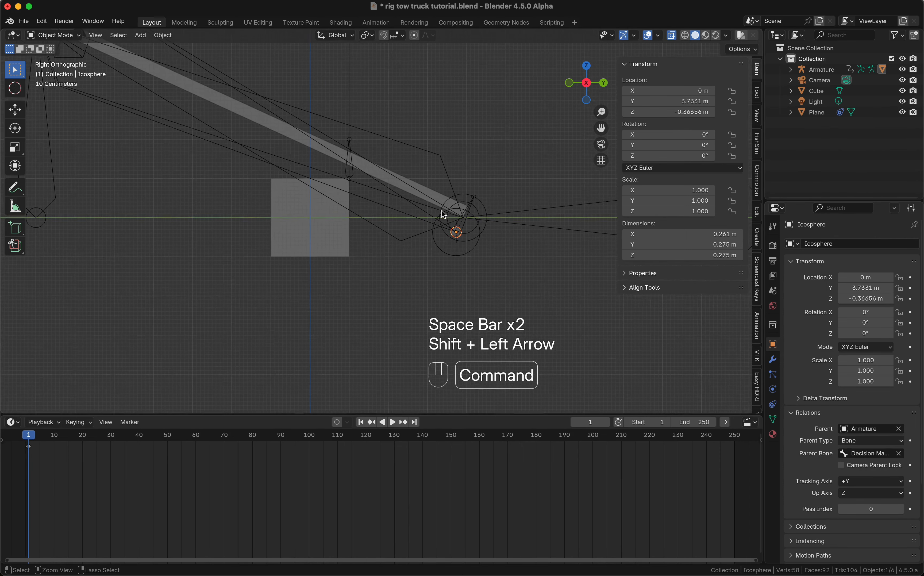
pyautogui.click(421, 182)
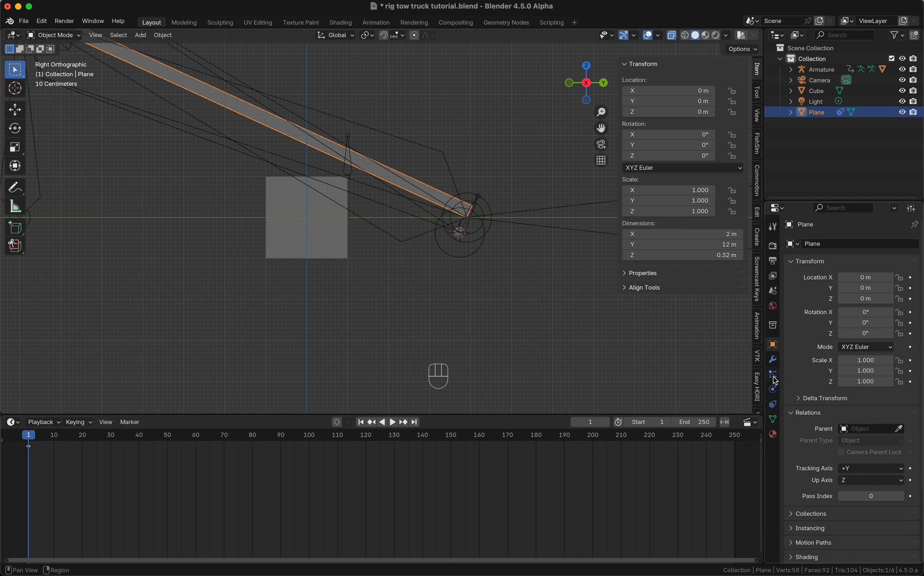
pyautogui.click(773, 403)
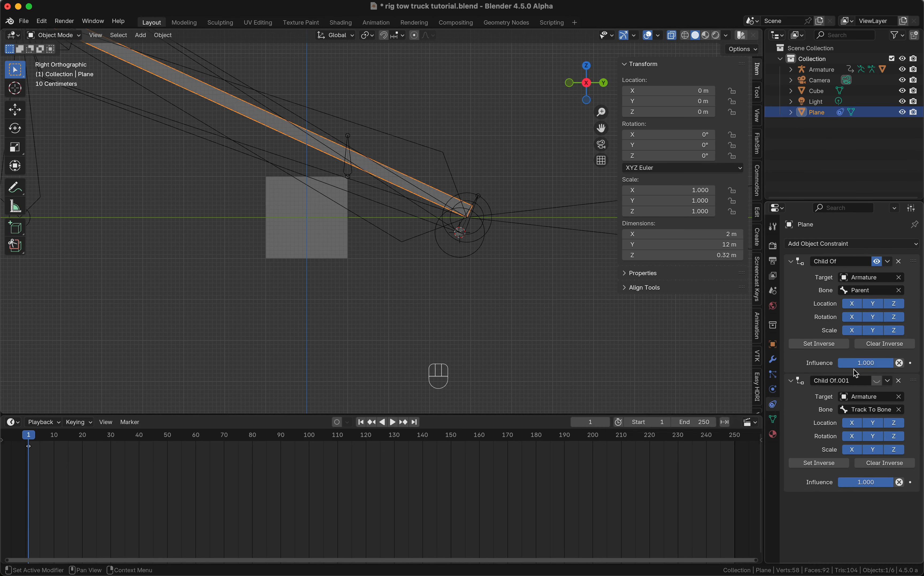
pyautogui.rightClick(862, 364)
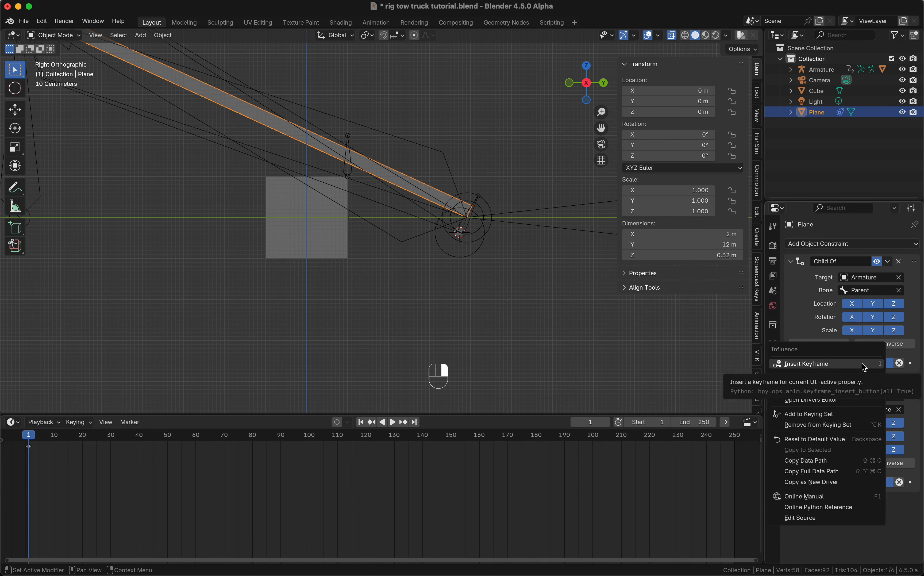
pyautogui.click(844, 377)
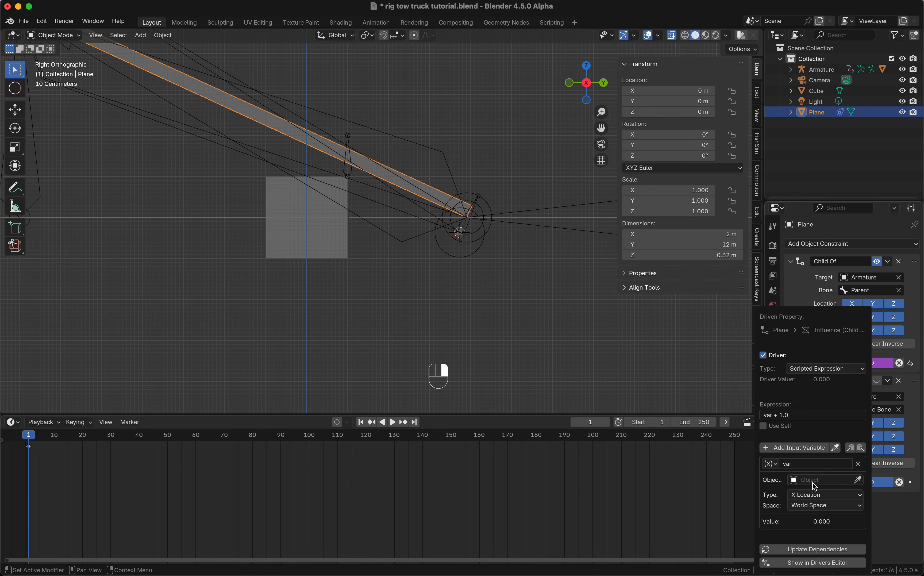
# Step: Set the driver variable's object to Icosphere and its type to Z Location
pyautogui.click(820, 481)
pyautogui.click(775, 397)
pyautogui.click(802, 492)
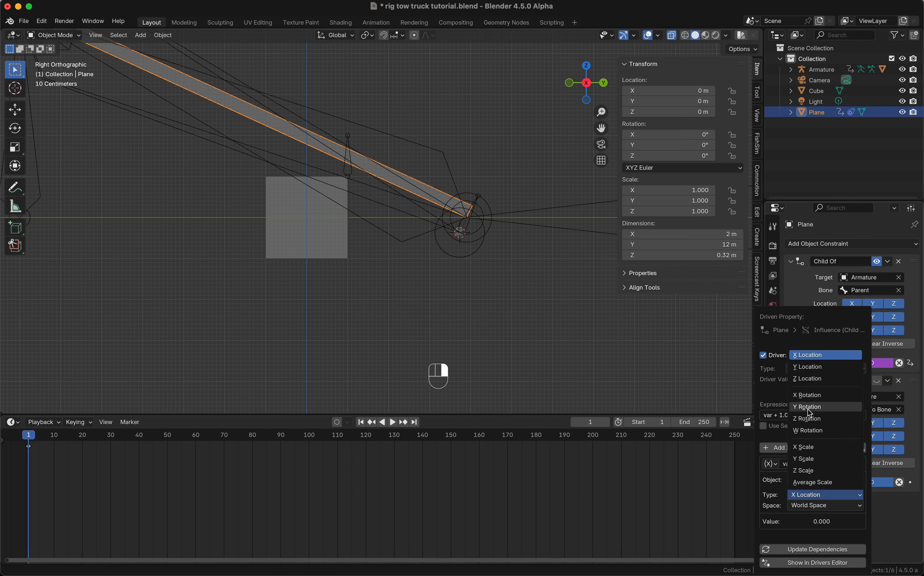
pyautogui.click(815, 379)
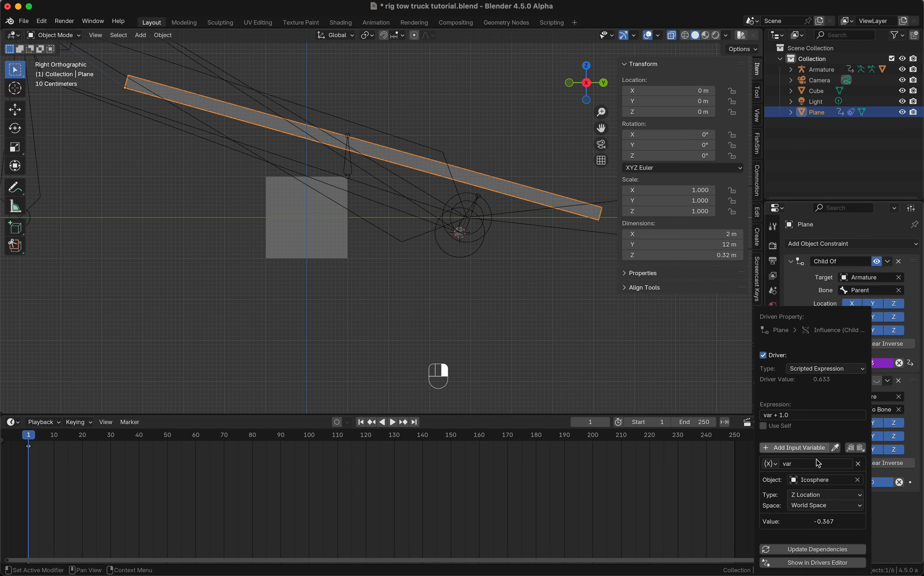
# Step: Rename the driver's input variable to zLoc and close the script execution warning
pyautogui.click(792, 464)
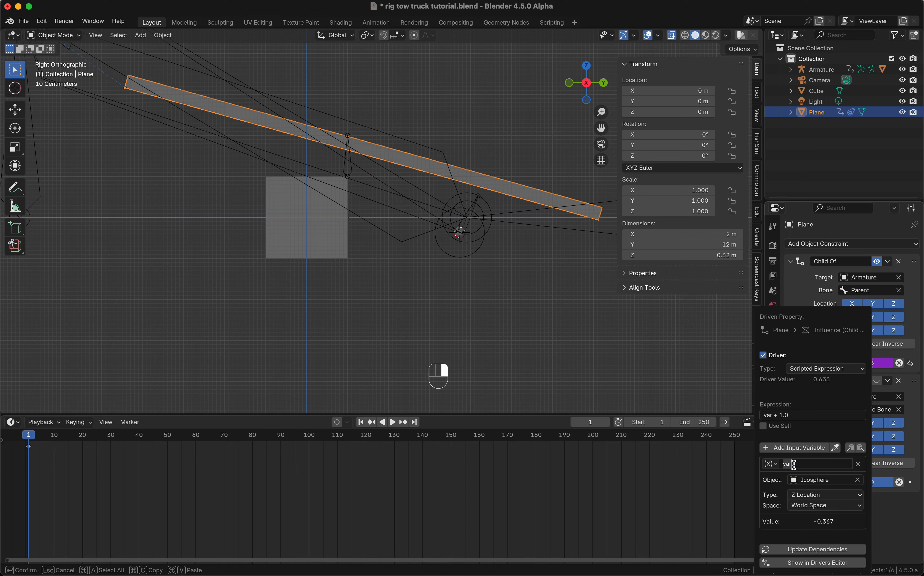
pyautogui.write('zLoc')
pyautogui.press('Return')
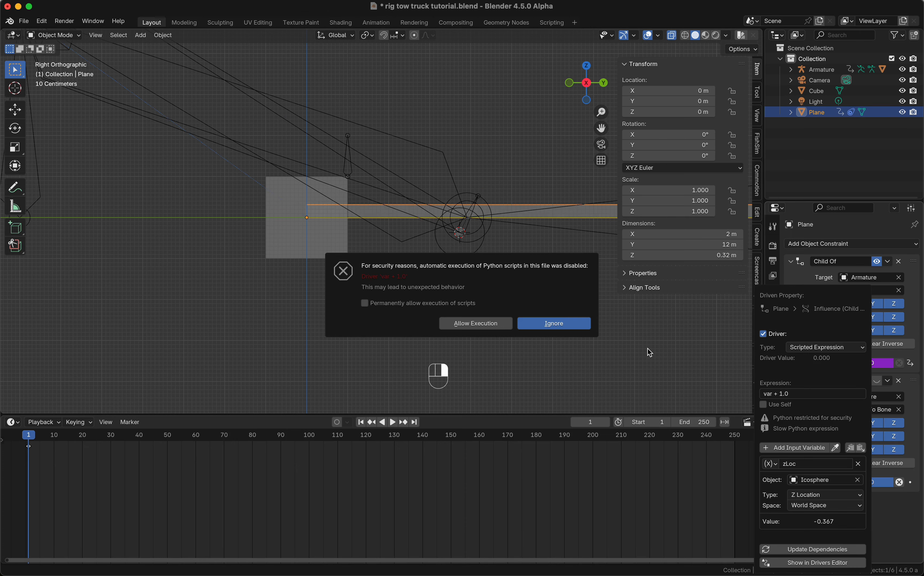
pyautogui.click(506, 324)
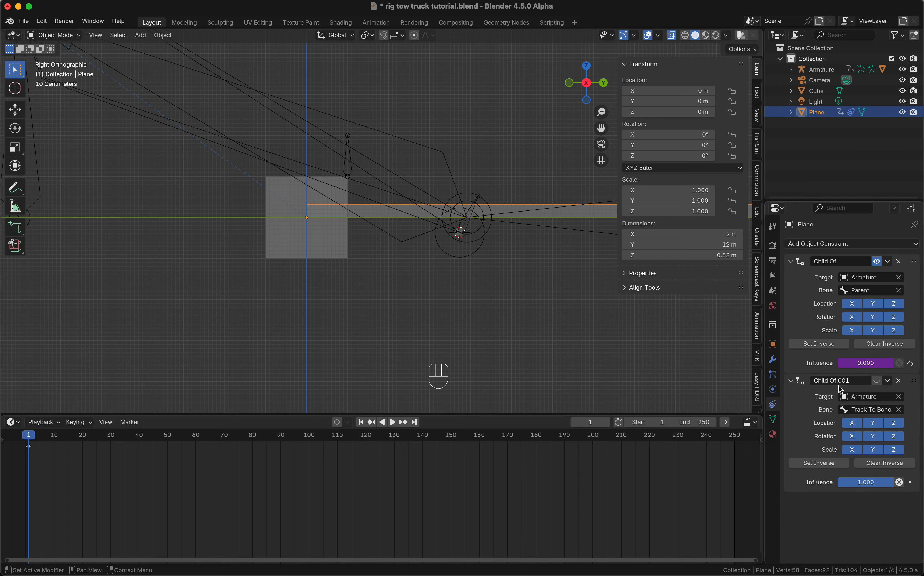
# Step: Set the expression of the Parent bone constraint's influence driver to "zLoc > 0"
pyautogui.rightClick(859, 366)
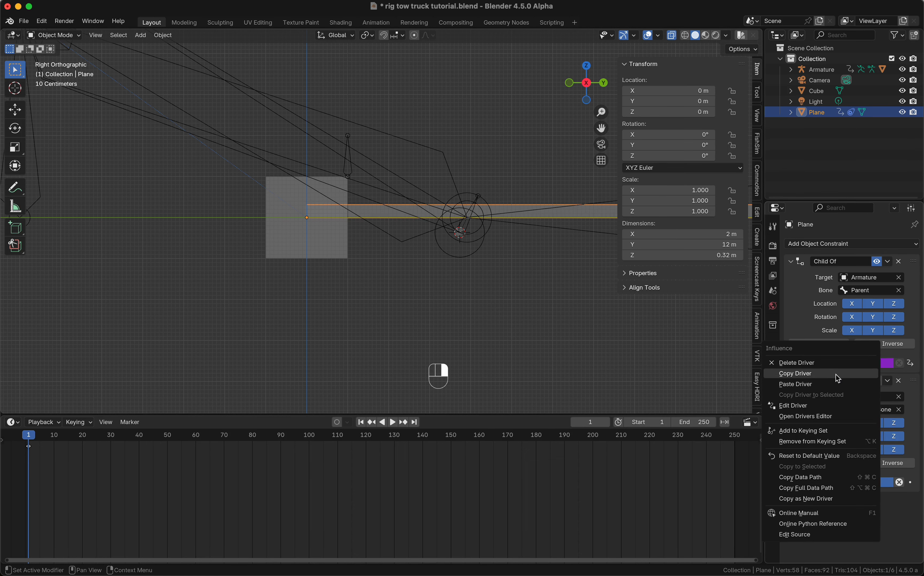
pyautogui.click(822, 400)
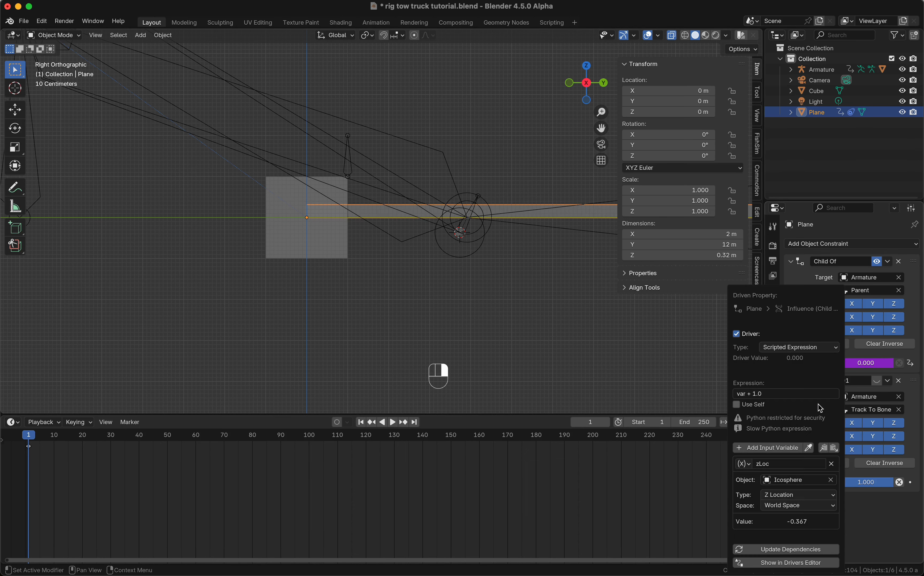
pyautogui.click(769, 393)
pyautogui.press('BackSpace')
pyautogui.write('z')
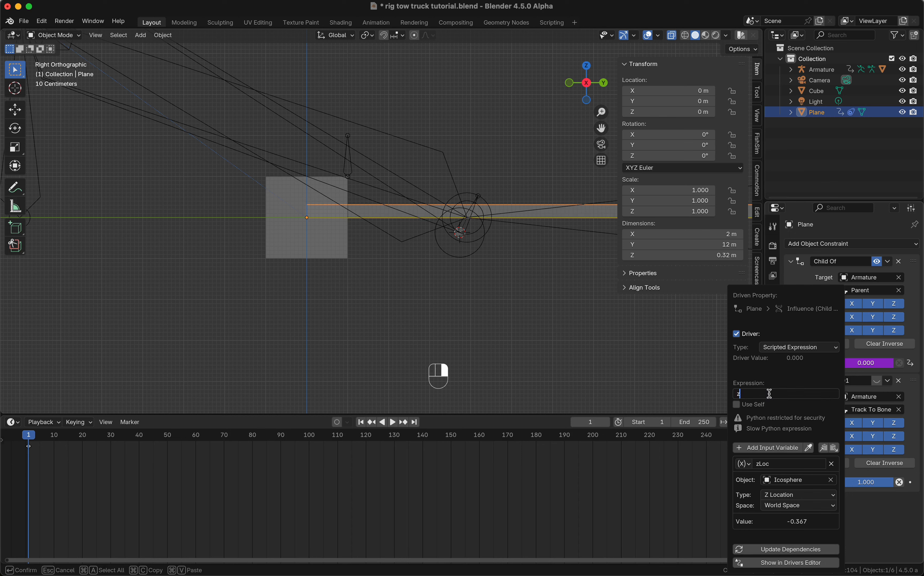
pyautogui.write('Loc > 0')
pyautogui.press('Return')
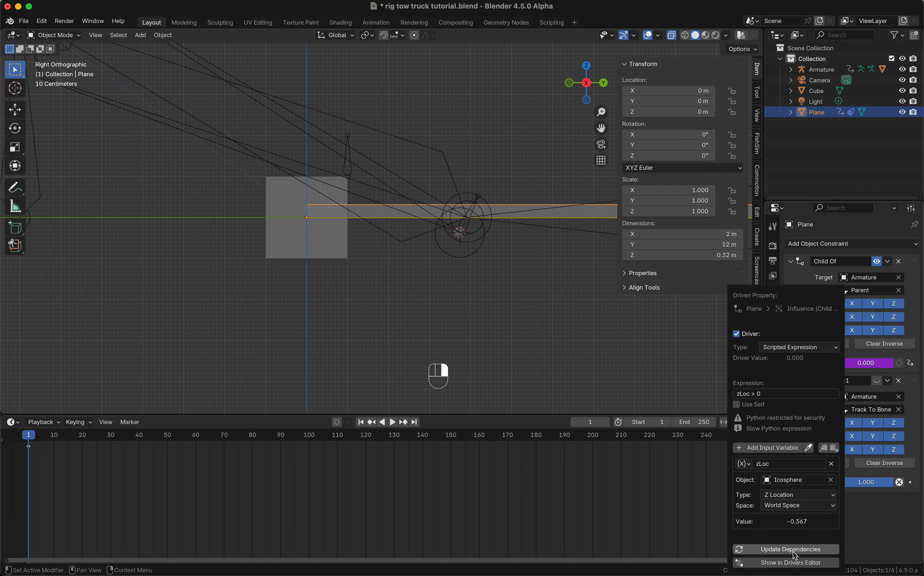
# Step: Play the animation in the right orthographic view to check how the driven influence switches the plane's attachment to the Parent bone
pyautogui.keyDown('super'); pyautogui.scroll(-3, 532, 281); pyautogui.keyUp('super')
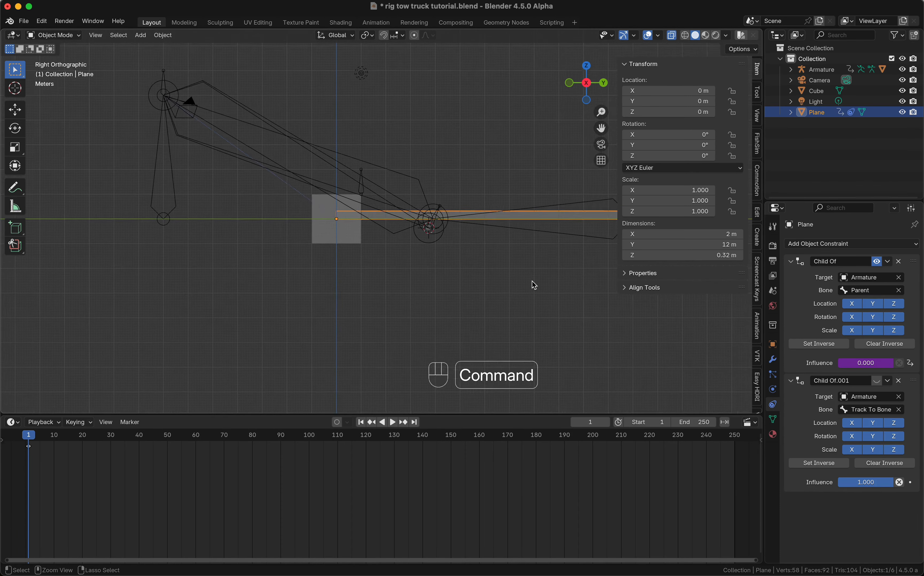
pyautogui.press('space')
pyautogui.moveTo(532, 284); pyautogui.dragTo(501, 237, button='middle')
pyautogui.press('space')
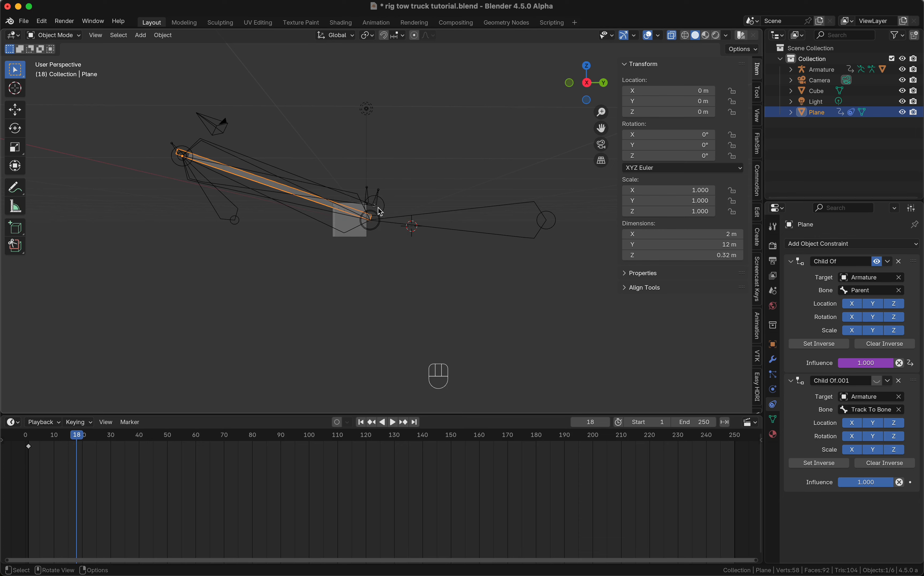
pyautogui.press('KP_3')
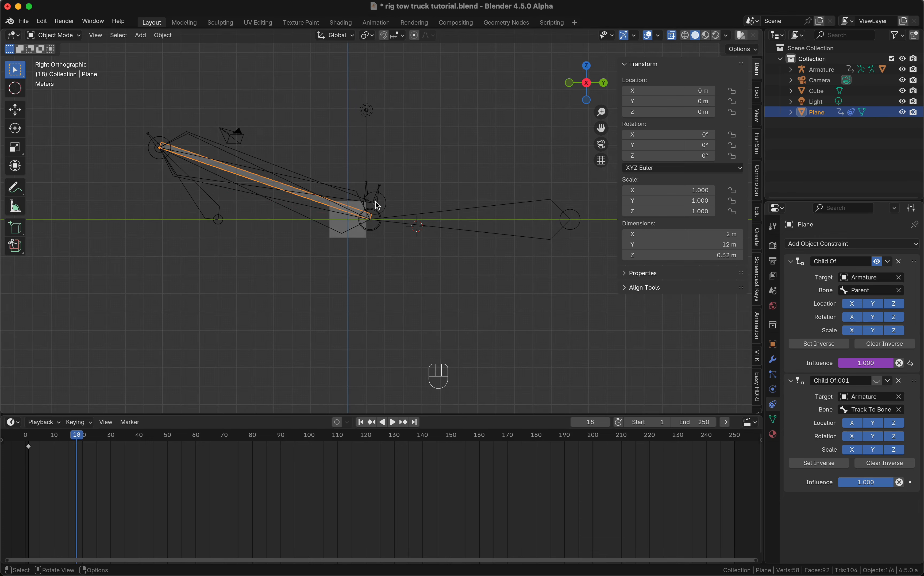
pyautogui.press('space')
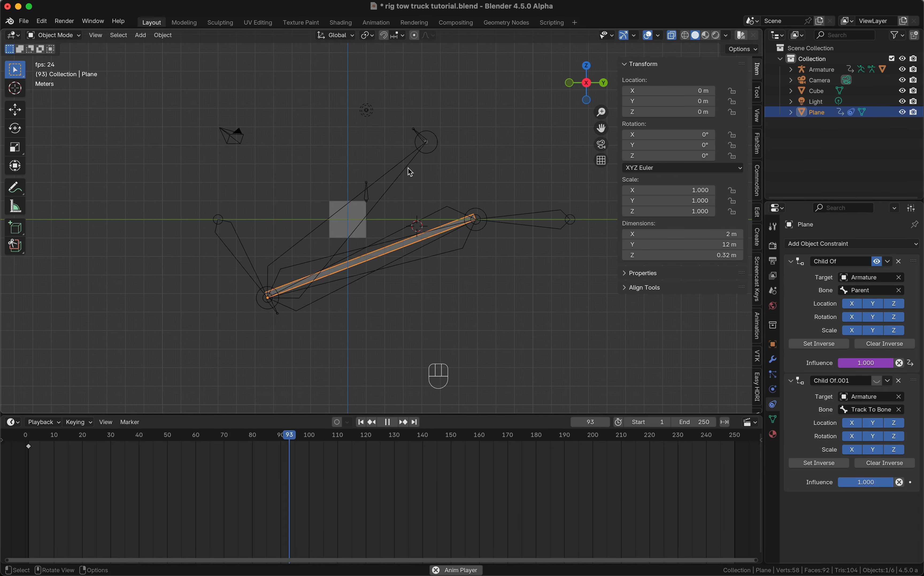
pyautogui.press('space')
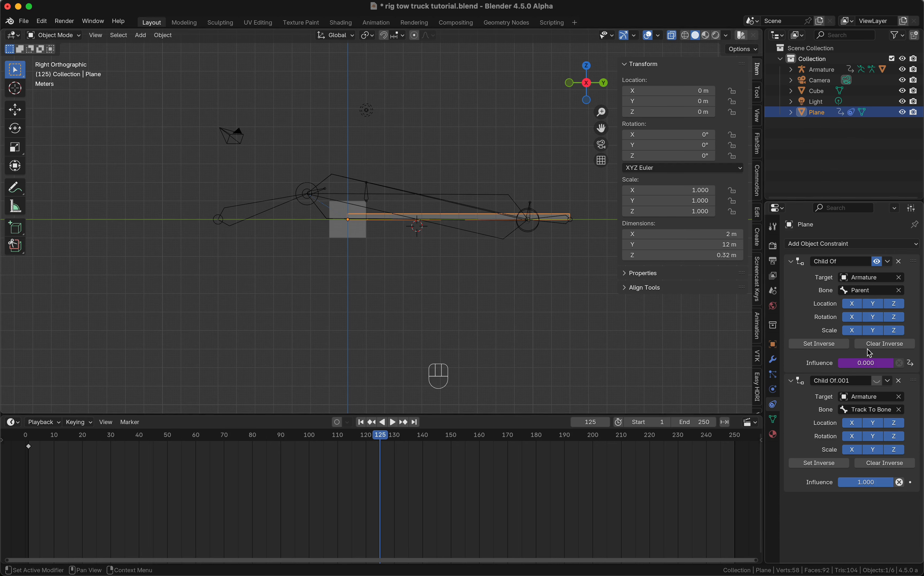
# Step: Copy the influence driver from the Parent bone's Child Of constraint to the influence of the Track To Bone constraint
pyautogui.rightClick(861, 363)
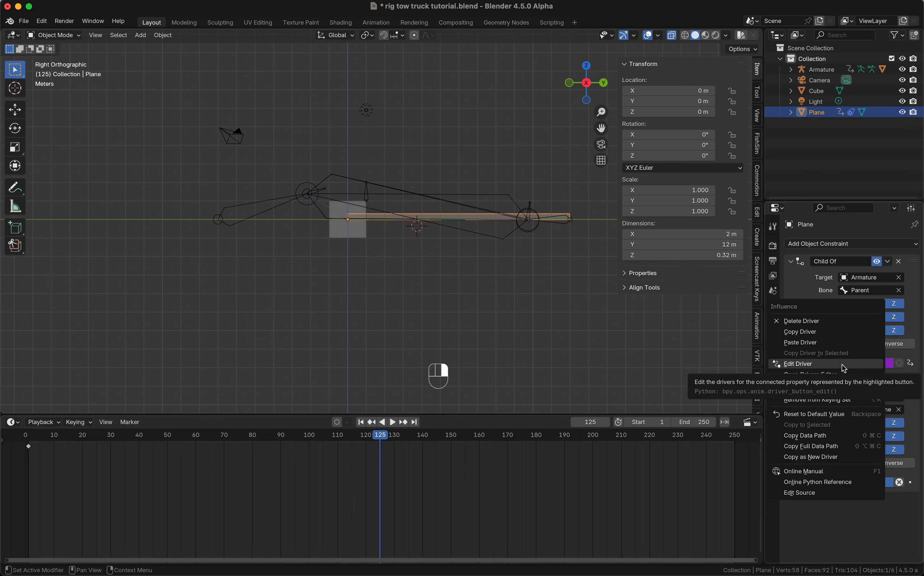
pyautogui.click(832, 333)
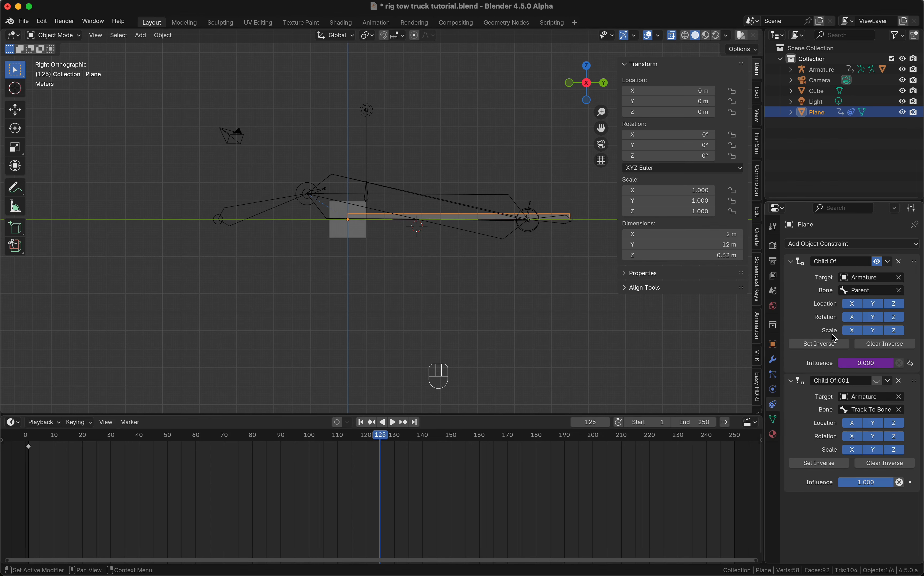
pyautogui.rightClick(860, 482)
pyautogui.click(825, 438)
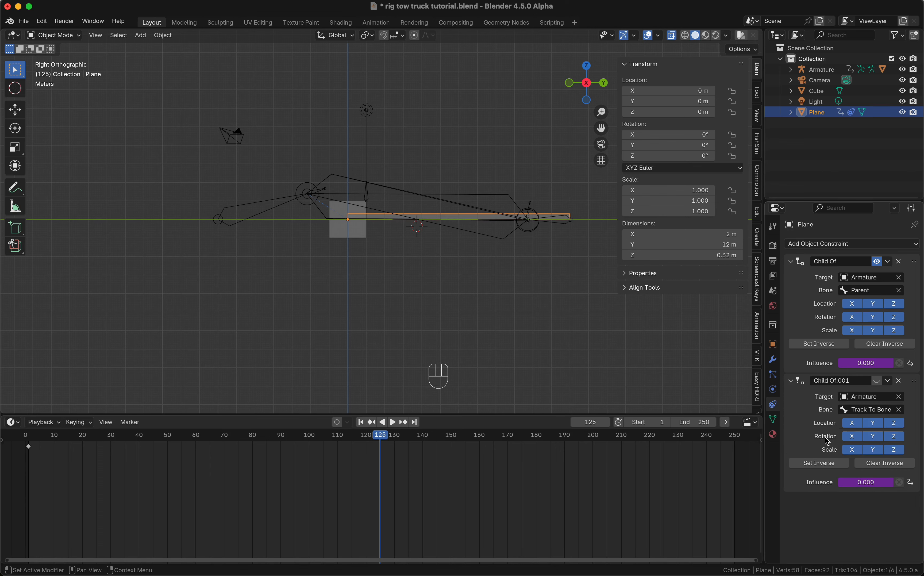
# Step: Change the Track To Bone constraint's driver expression to "zLoc <= 0" and update its dependencies
pyautogui.rightClick(857, 483)
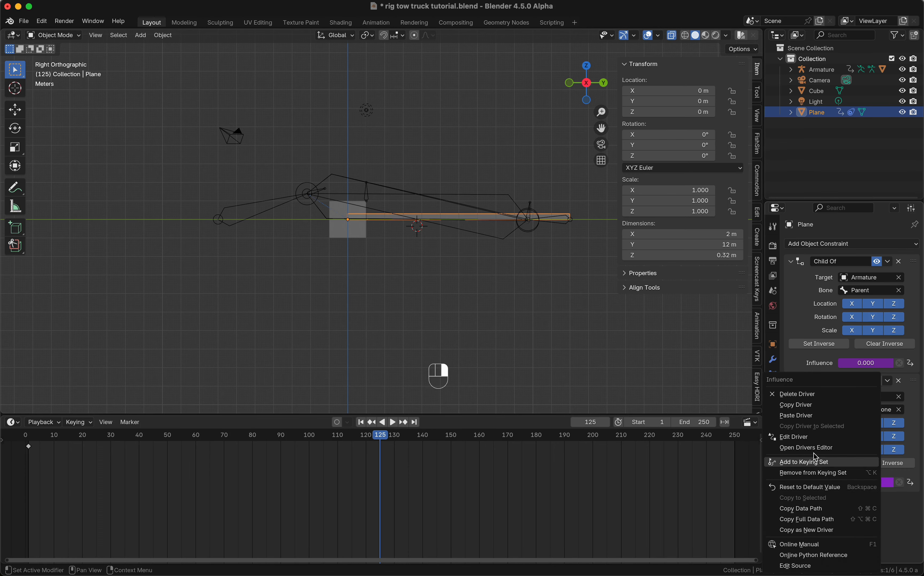
pyautogui.click(810, 437)
pyautogui.click(745, 394)
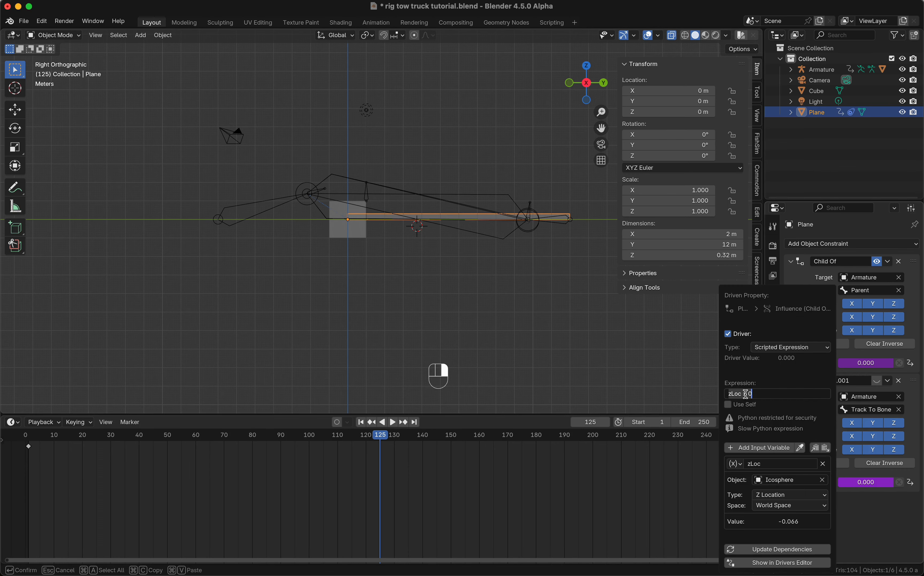
pyautogui.write('<')
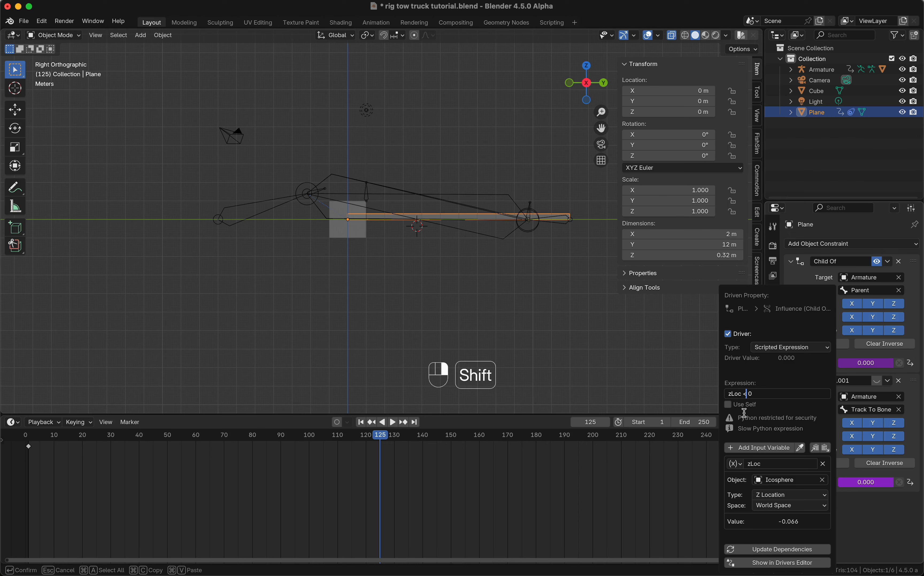
pyautogui.write('=')
pyautogui.click(776, 548)
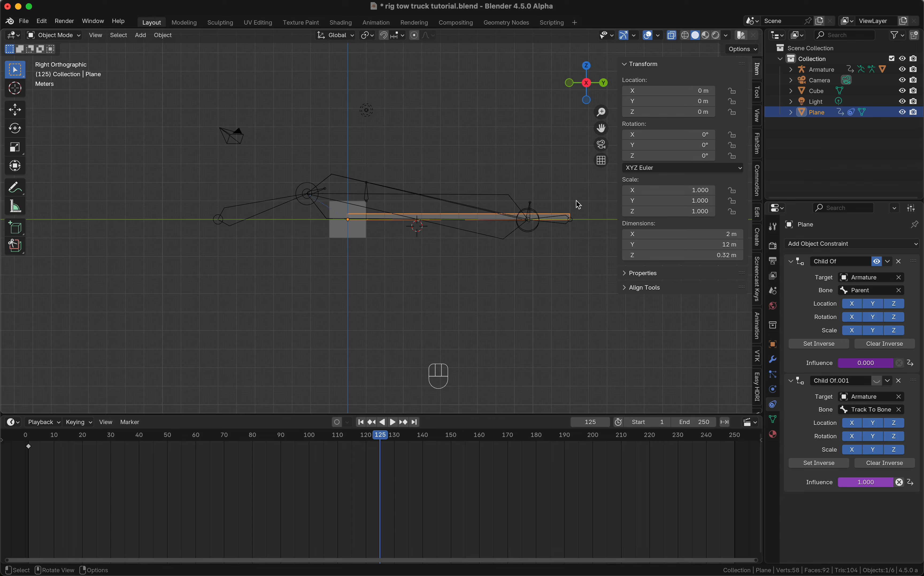
# Step: Play the animation from frame 1 to check the plane's switching with both influence drivers in place
pyautogui.hotkey('shift', 'Left')
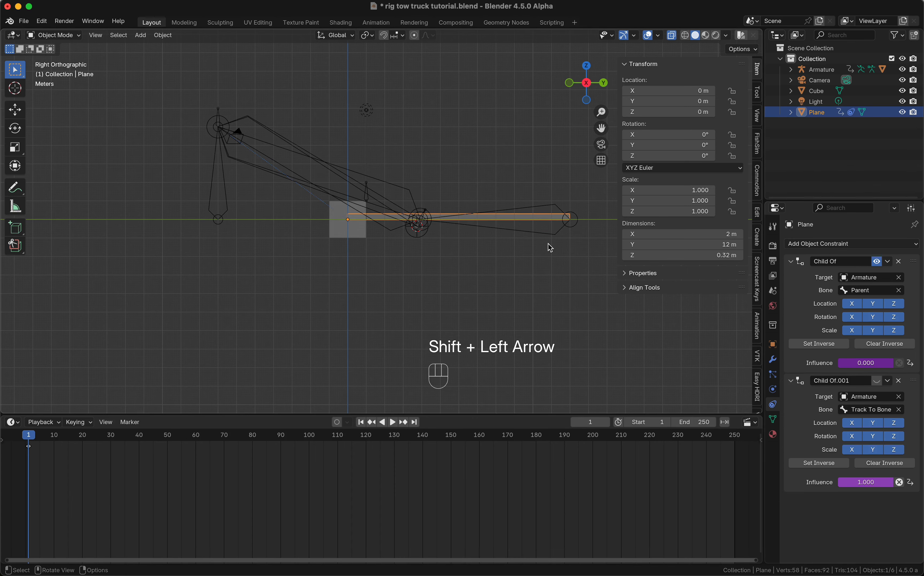
pyautogui.press('space')
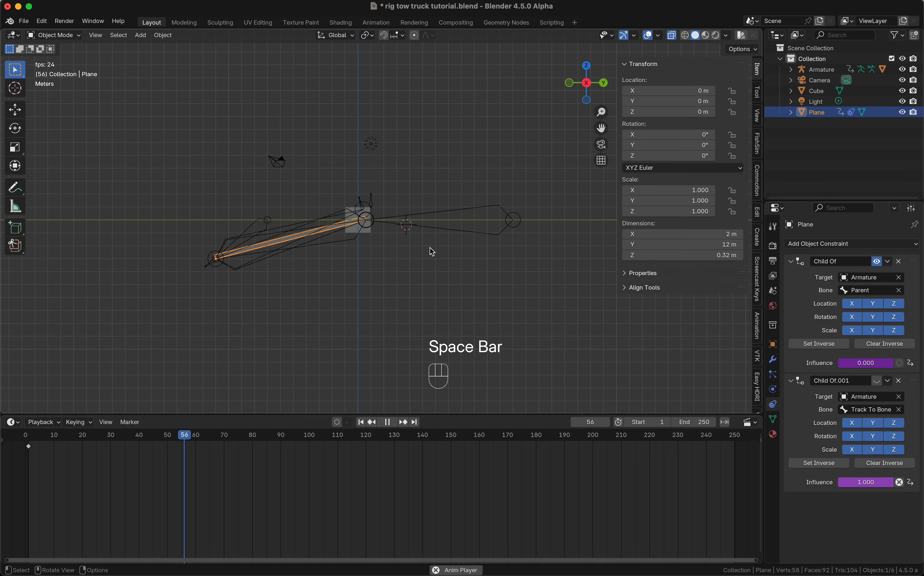
pyautogui.press('space')
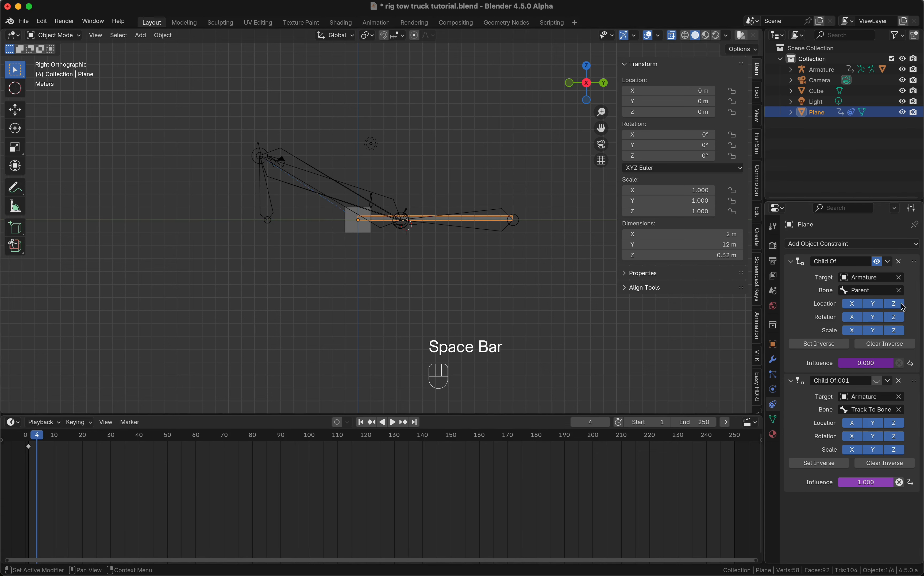
# Step: Enable the plane's Child Of constraint for Track To Bone and replay the animation from frame 1 to check the switching
pyautogui.click(876, 380)
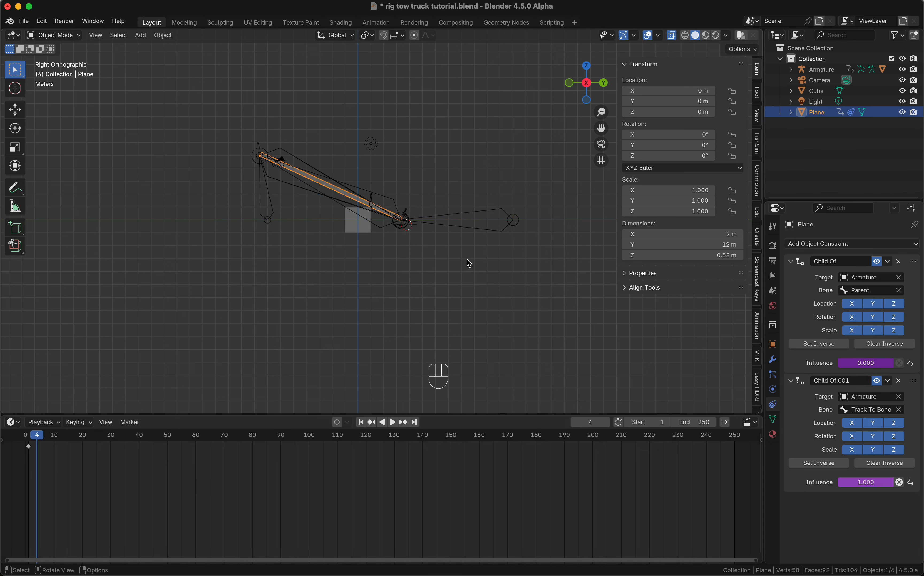
pyautogui.hotkey('shift', 'Left')
pyautogui.press('space')
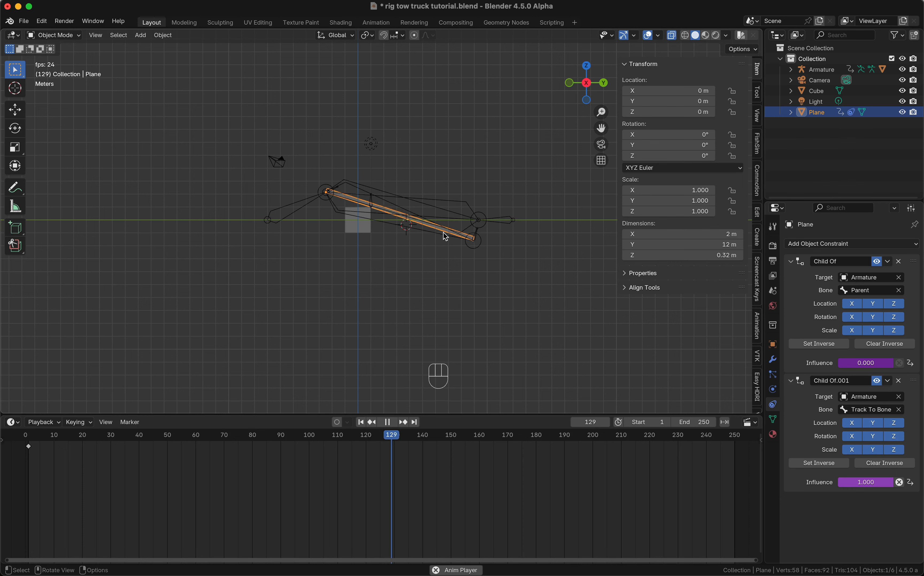
pyautogui.press('space')
pyautogui.press('space')
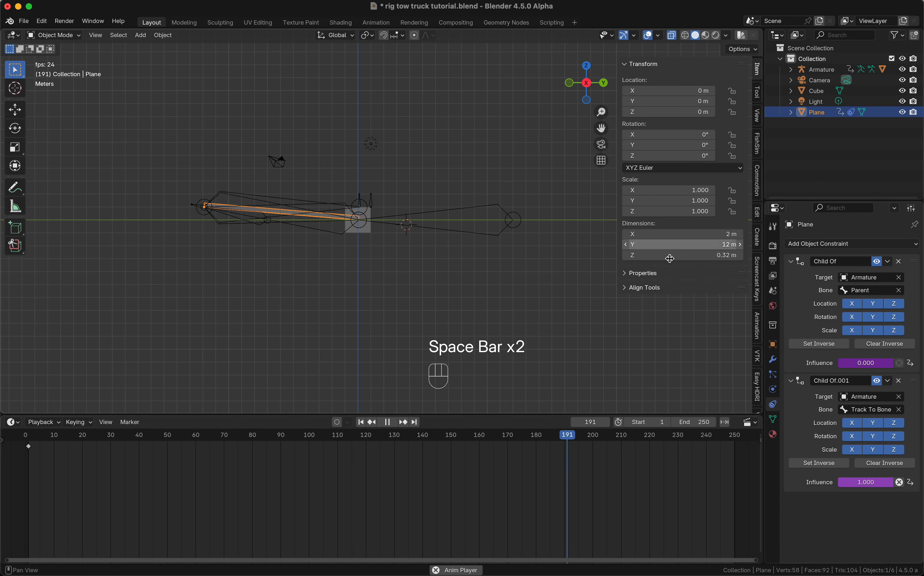
pyautogui.press('space')
# Step: Change the influence driver expression on the Parent bone's Child Of constraint to "zLoc <= 0" and update its dependencies
pyautogui.rightClick(865, 364)
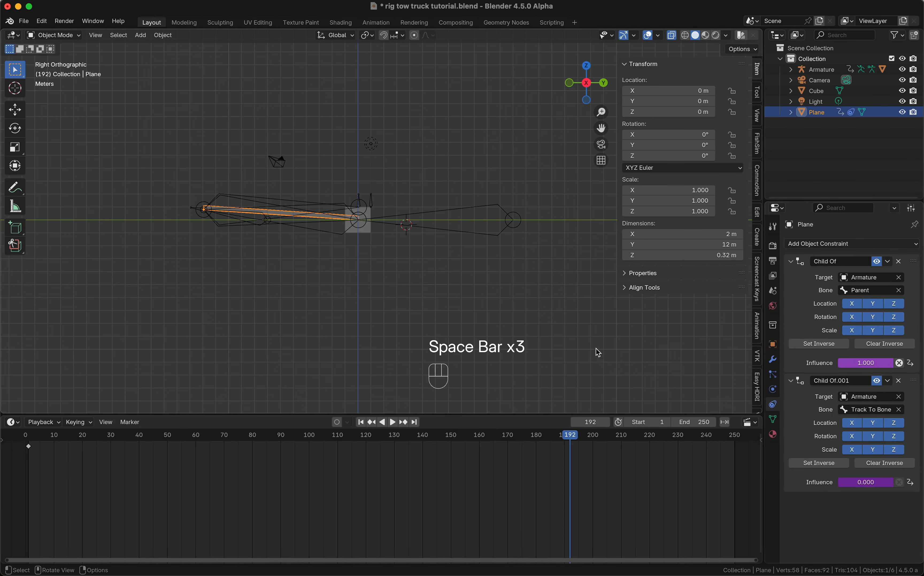
pyautogui.rightClick(859, 364)
pyautogui.click(844, 367)
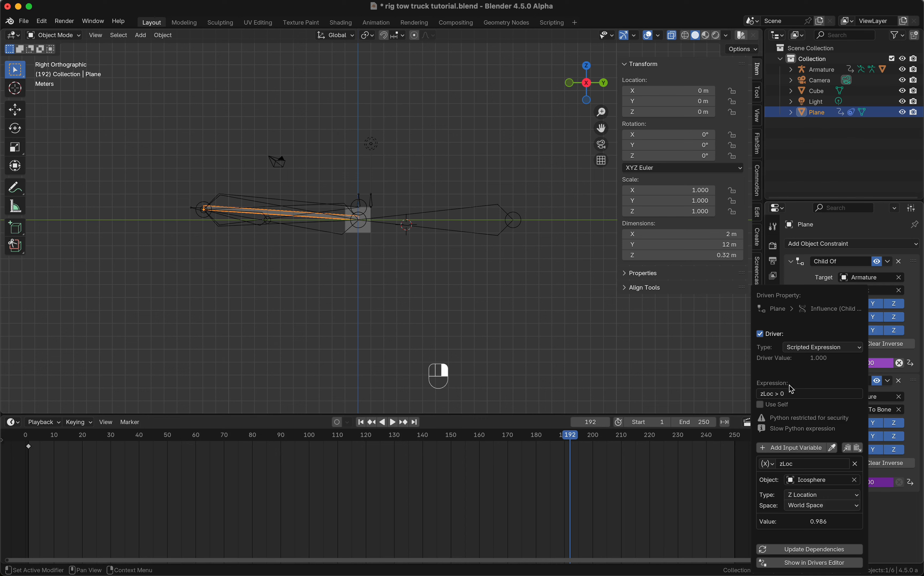
pyautogui.click(778, 394)
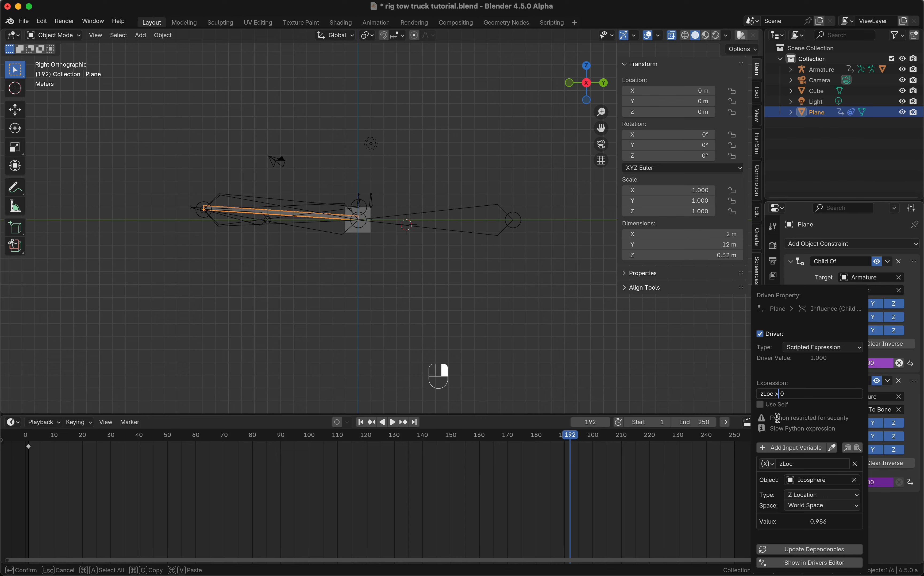
pyautogui.write('=')
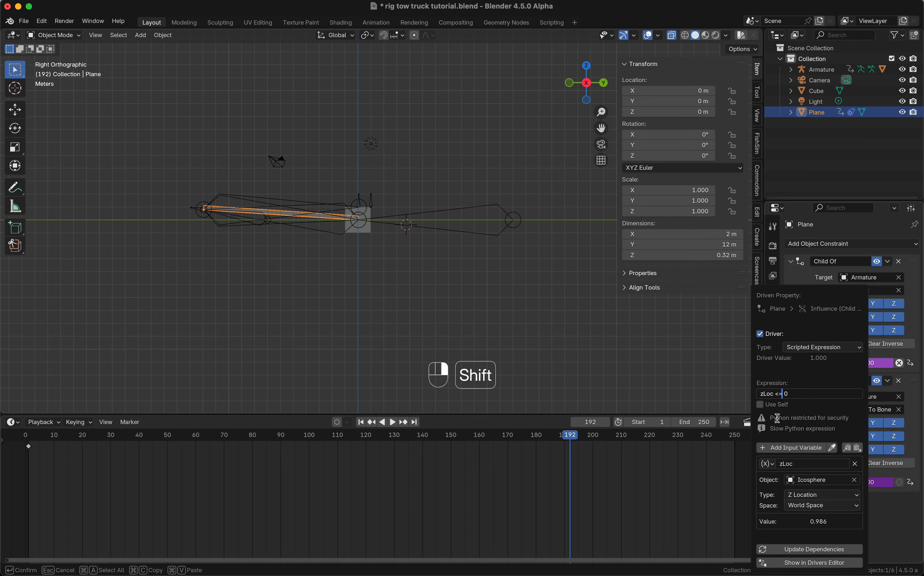
pyautogui.press('Return')
pyautogui.click(831, 549)
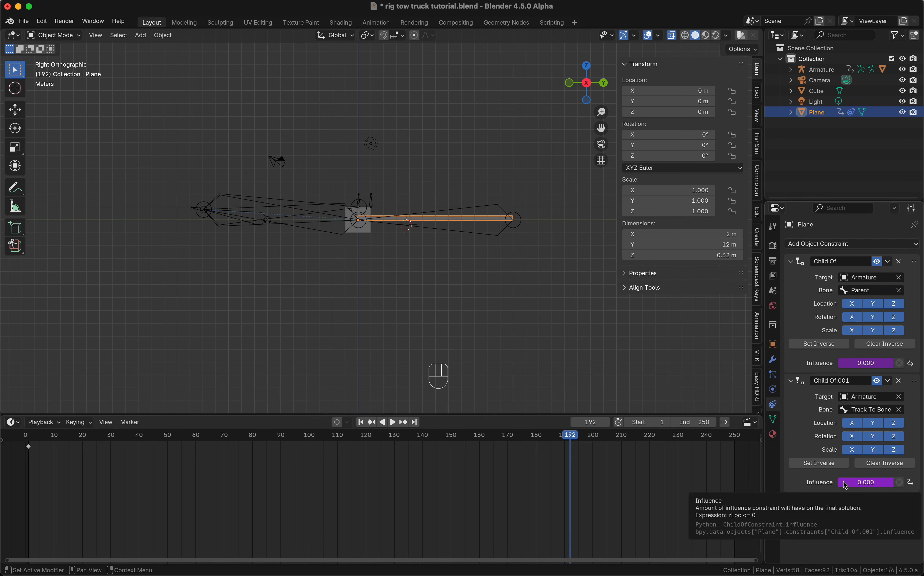
# Step: Change the influence driver expression on the Track To Bone constraint to "zLoc > 0" and update its dependencies
pyautogui.rightClick(840, 483)
pyautogui.click(825, 437)
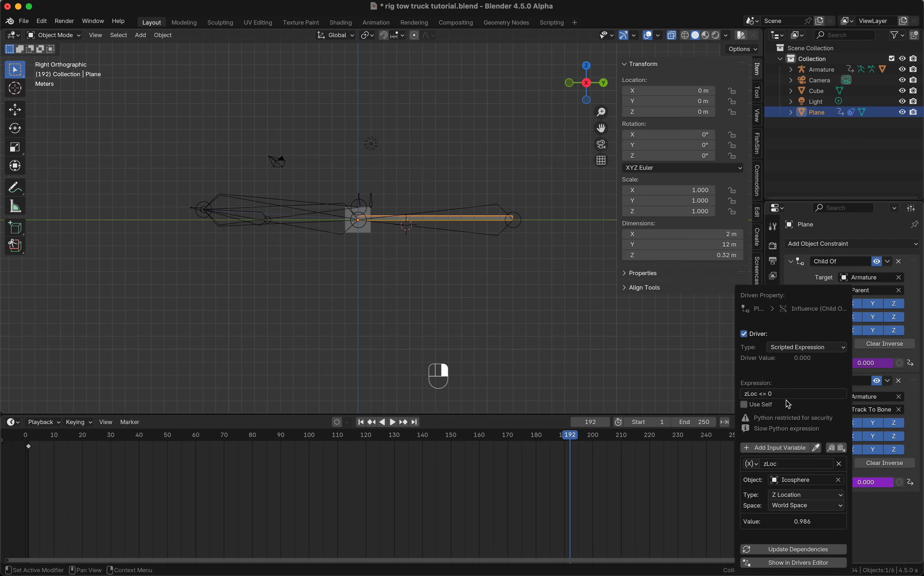
pyautogui.click(769, 393)
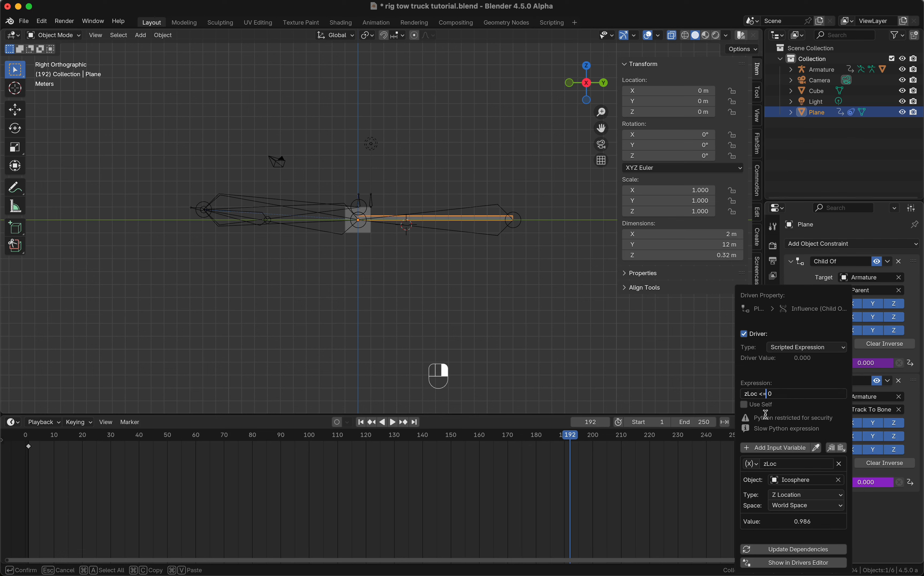
pyautogui.press('BackSpace')
pyautogui.press('BackSpace')
pyautogui.write('>')
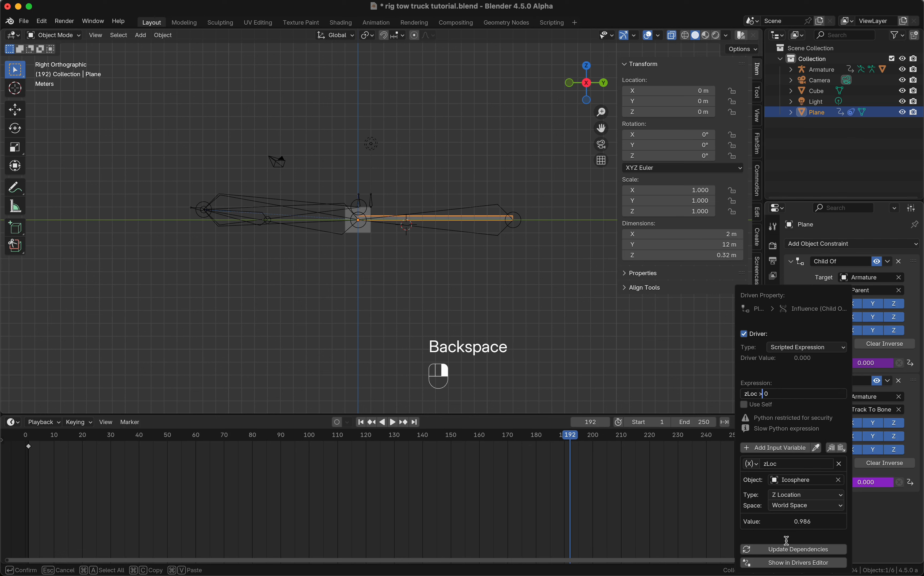
pyautogui.click(789, 549)
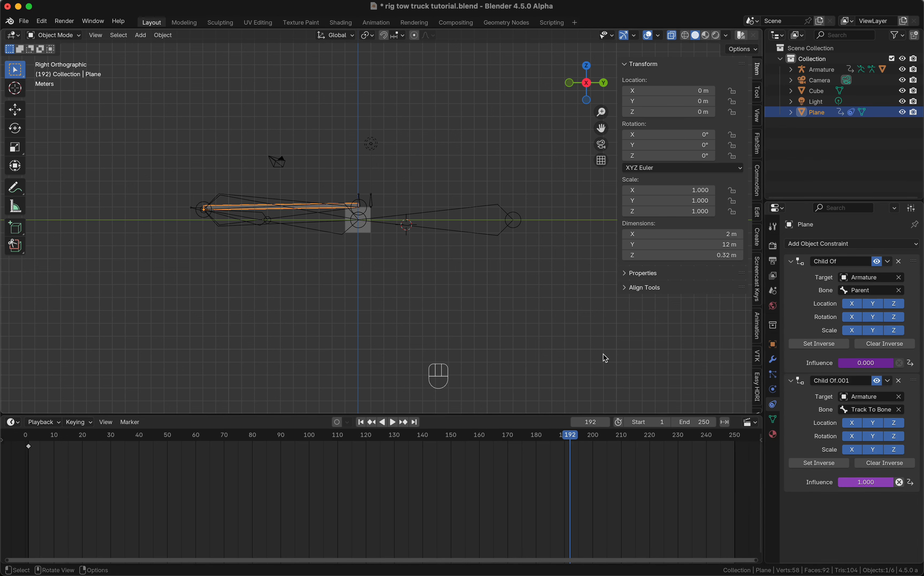
# Step: Play the animation from frame 1 twice to check the plane's switching with the swapped driver expressions
pyautogui.hotkey('shift', 'Left')
pyautogui.press('space')
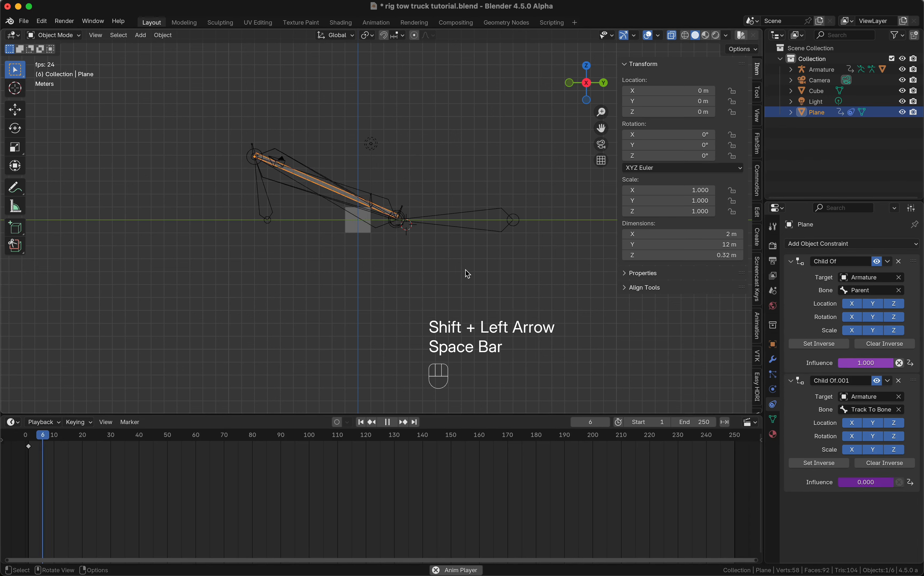
pyautogui.press('space')
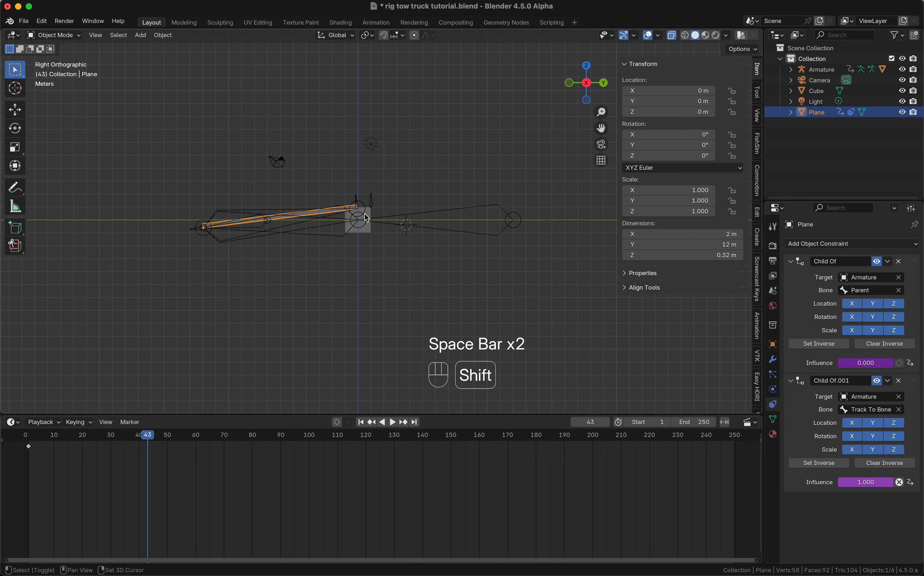
pyautogui.hotkey('shift', 'Left')
pyautogui.press('space')
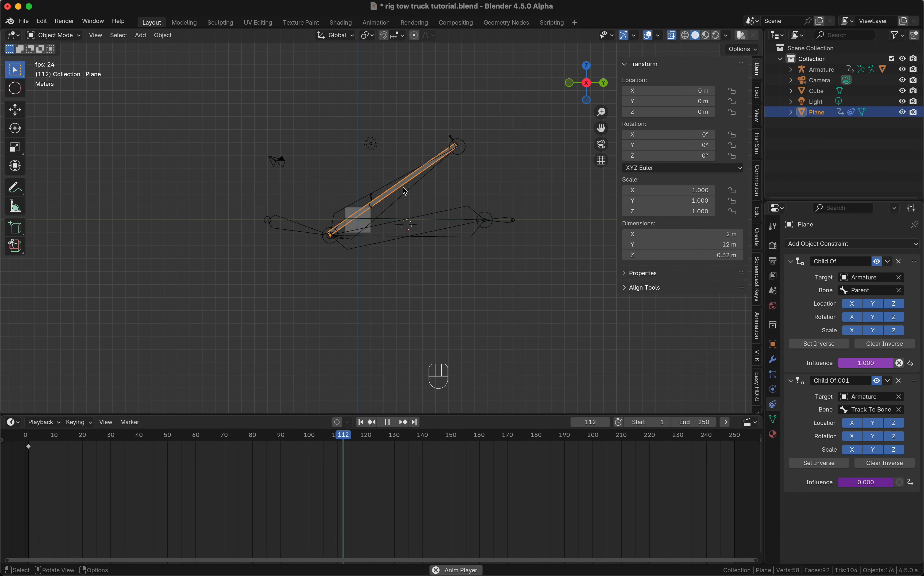
pyautogui.press('space')
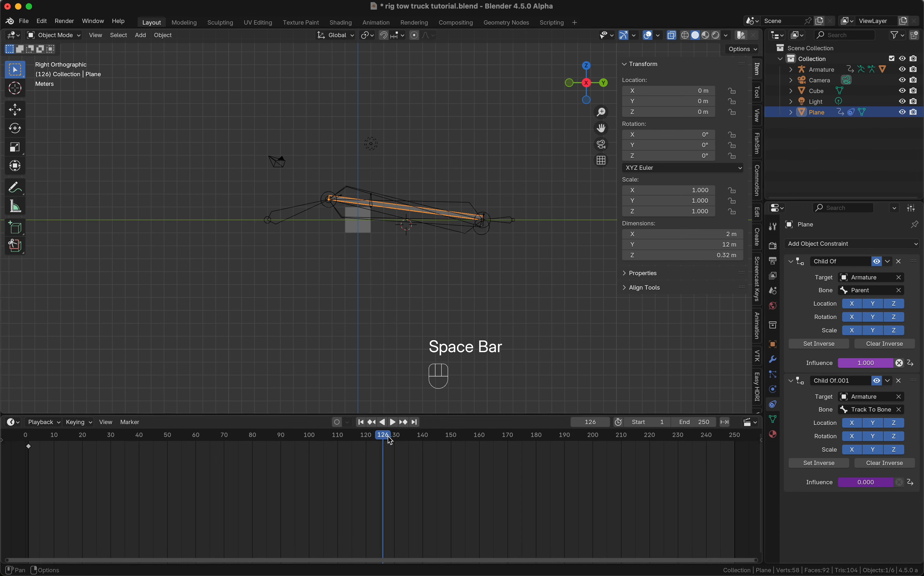
# Step: Limit the playback range to frames 126 to 191 around the plane's switch between bones
pyautogui.hotkey('ctrl', 'Home')
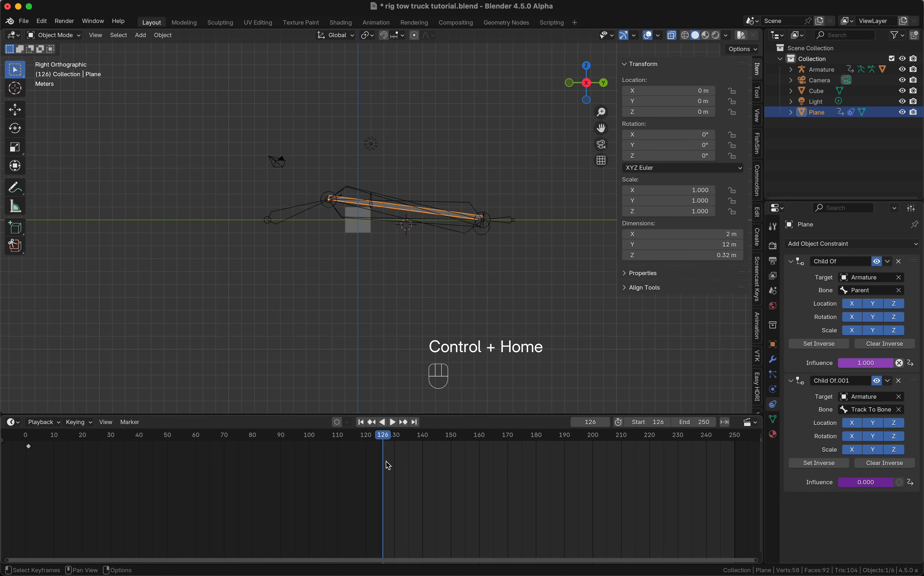
pyautogui.press('space')
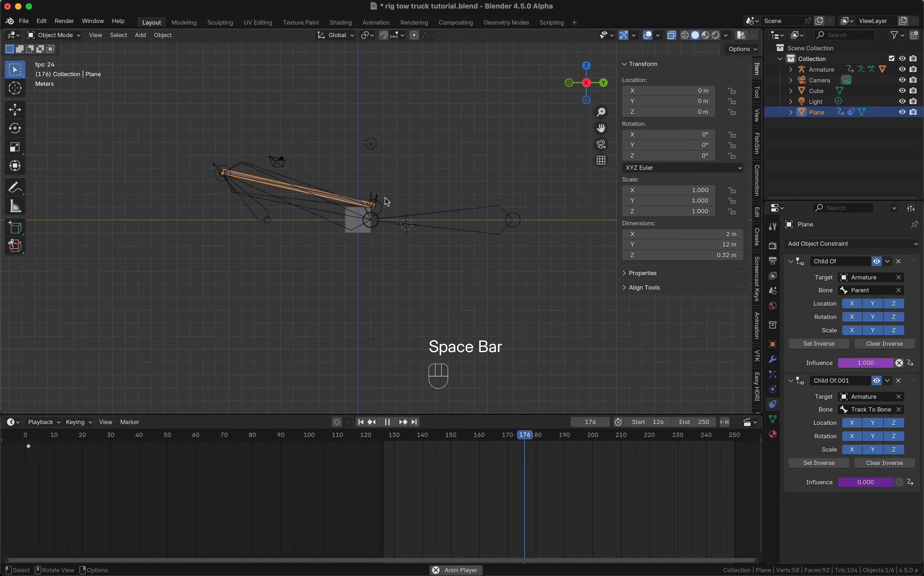
pyautogui.press('space')
pyautogui.press('space')
pyautogui.press('space')
pyautogui.press('Right')
pyautogui.press('Right')
pyautogui.press('Right')
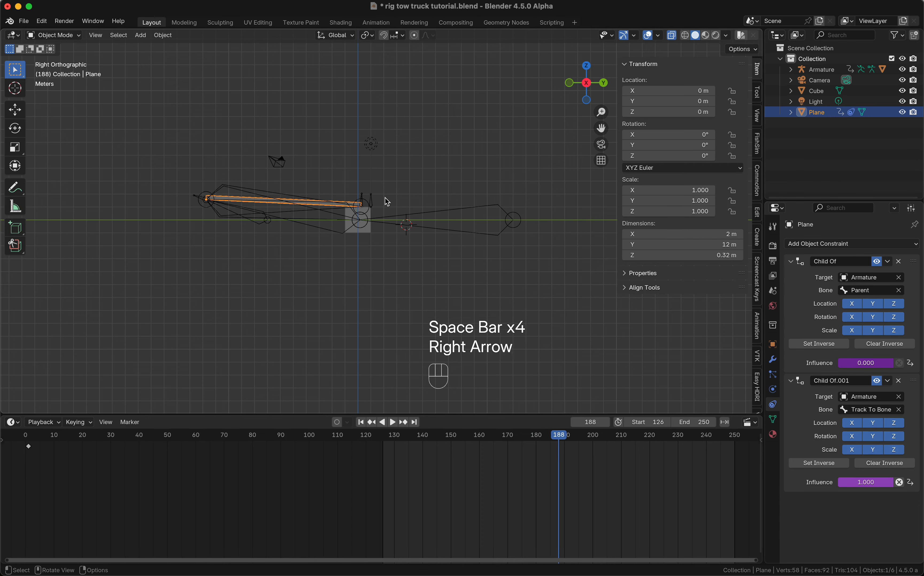
pyautogui.press('Right')
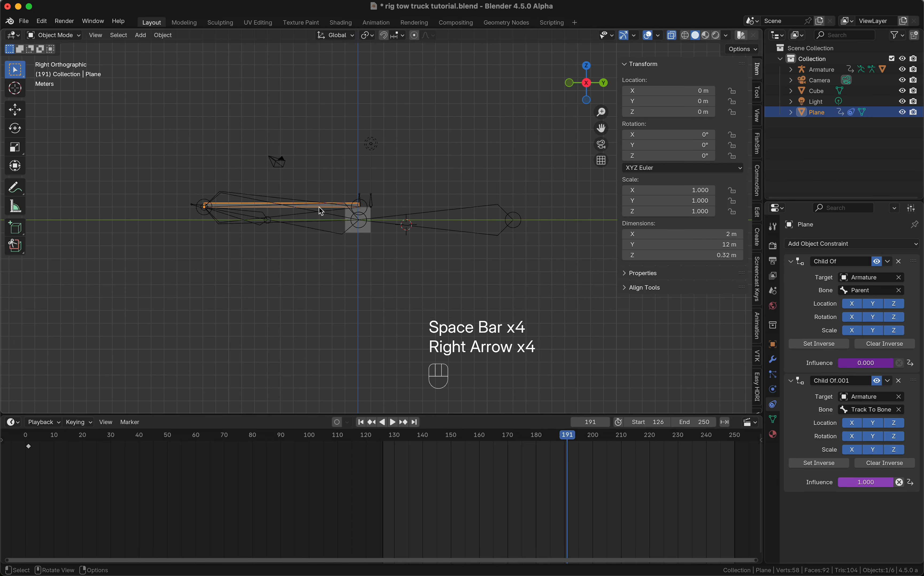
pyautogui.hotkey('ctrl', 'End')
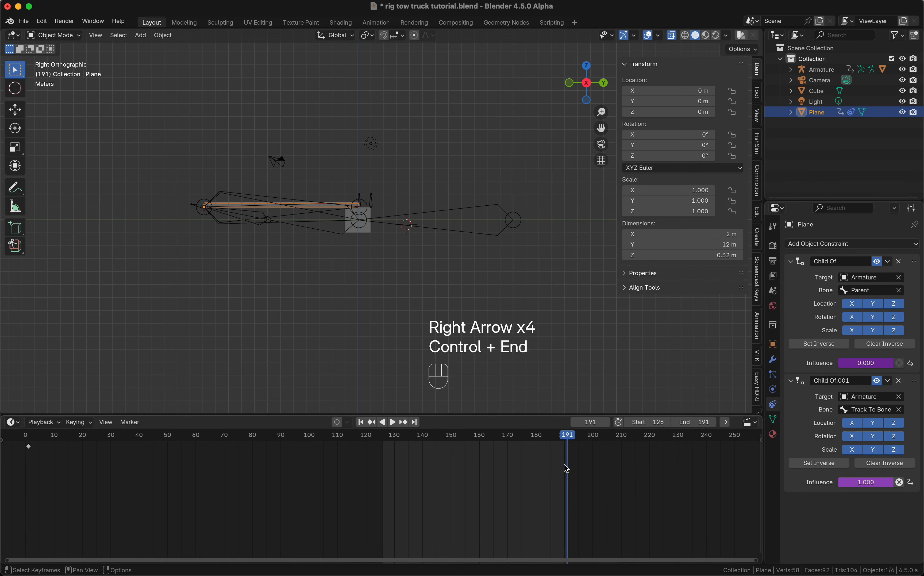
pyautogui.hotkey('shift', 'Left')
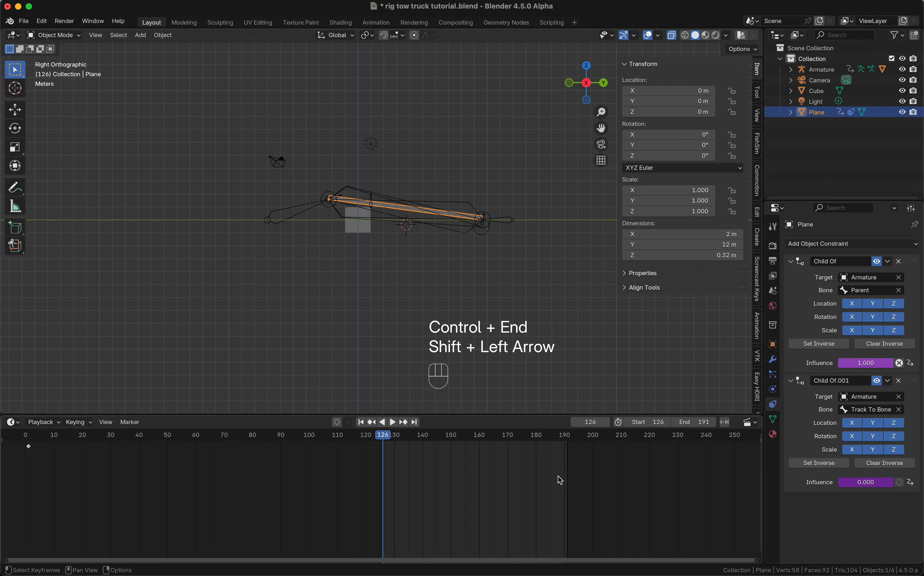
# Step: Play the shortened frame range to check the plane's switch, and save the file
pyautogui.keyDown('ctrl'); pyautogui.hscroll(5, 558, 475); pyautogui.keyUp('ctrl')
pyautogui.press('space')
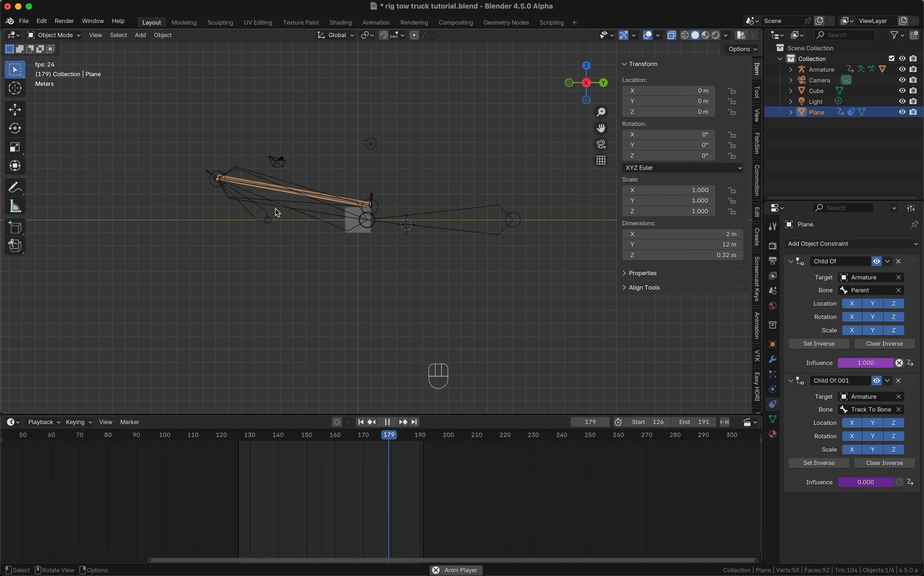
pyautogui.press('space')
pyautogui.press('super+s')
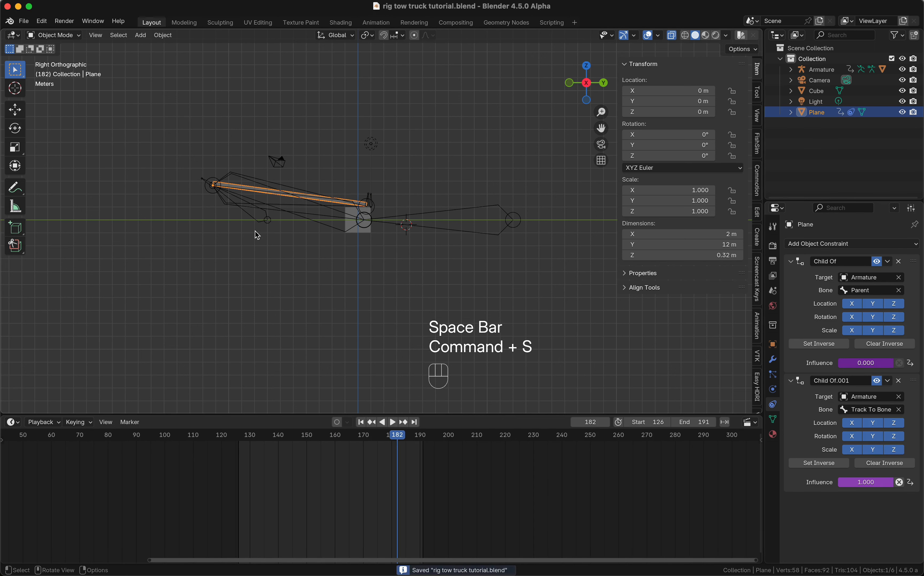
# Step: Lengthen the armature's Rotator bone in Edit Mode by moving its tail upward along Z at frame 126
pyautogui.click(253, 215)
pyautogui.hotkey('shift', 'Left')
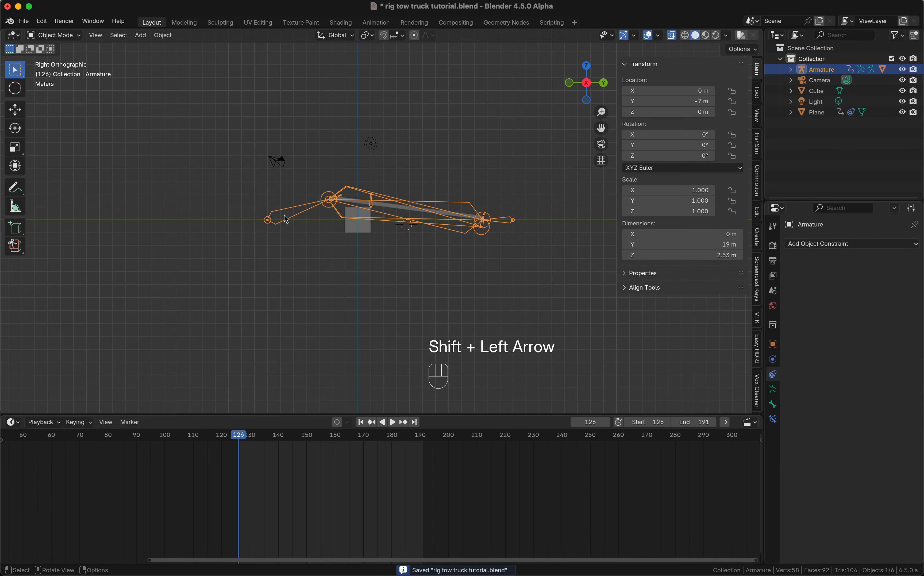
pyautogui.press('Tab')
pyautogui.click(269, 193)
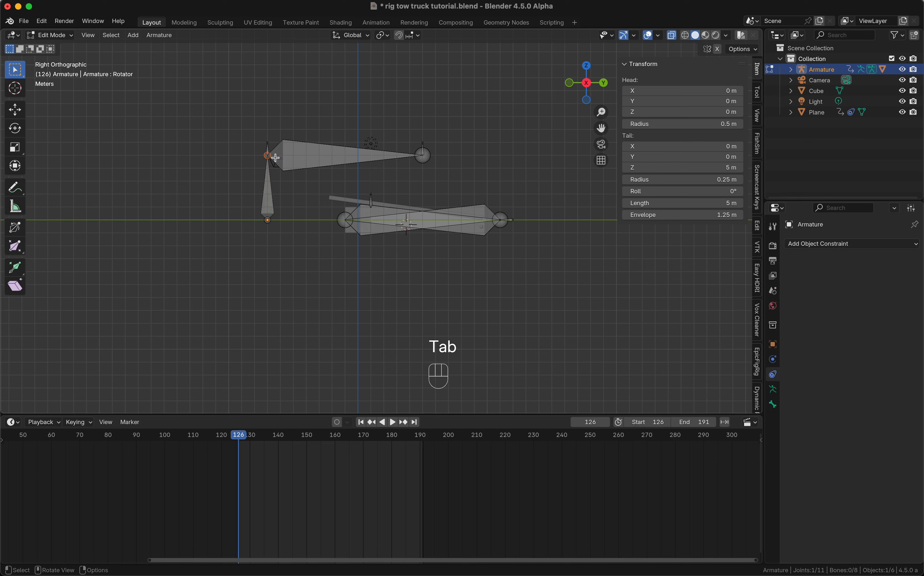
pyautogui.press('g')
pyautogui.press('z')
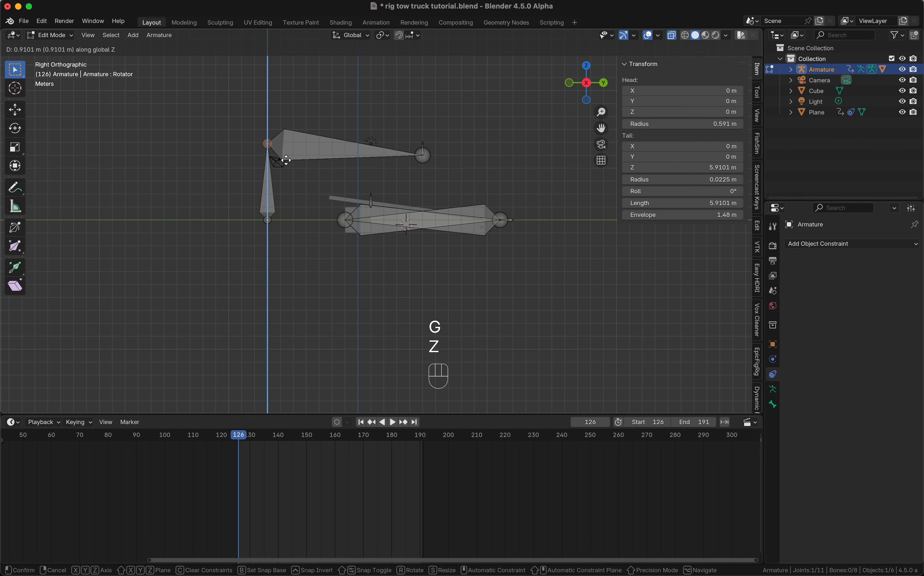
pyautogui.click(282, 137)
pyautogui.press('Tab')
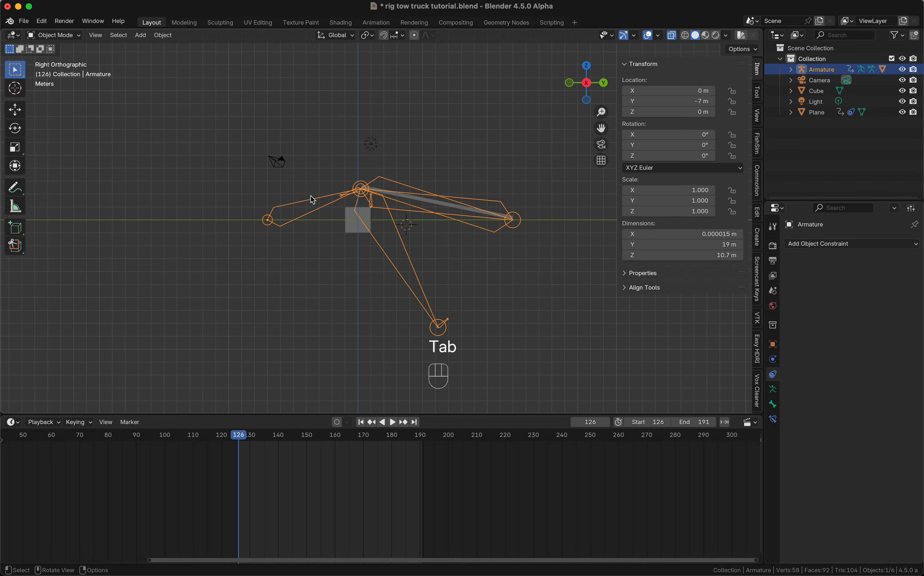
# Step: Play the animation from frame 126 to check the arm's motion with the longer Rotator bone
pyautogui.hotkey('shift', 'Left')
pyautogui.press('space')
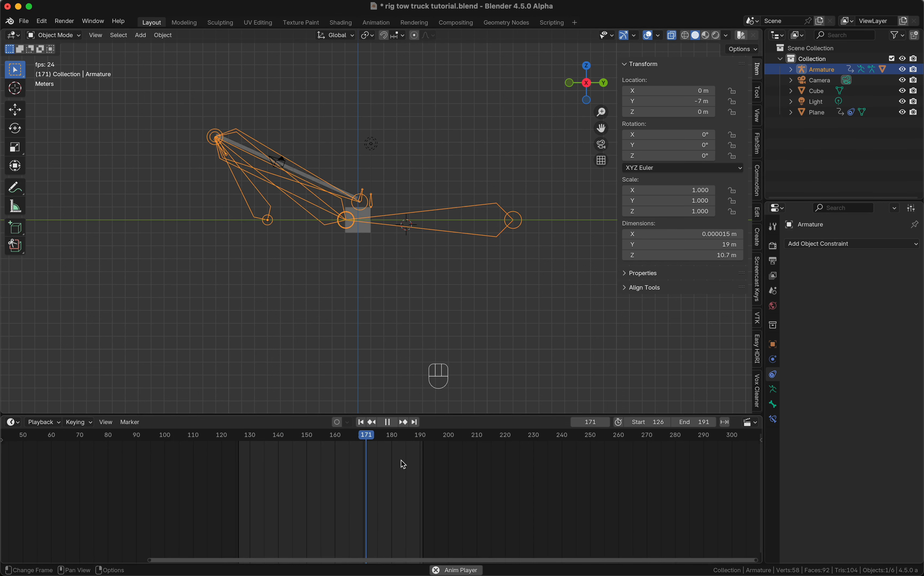
pyautogui.press('space')
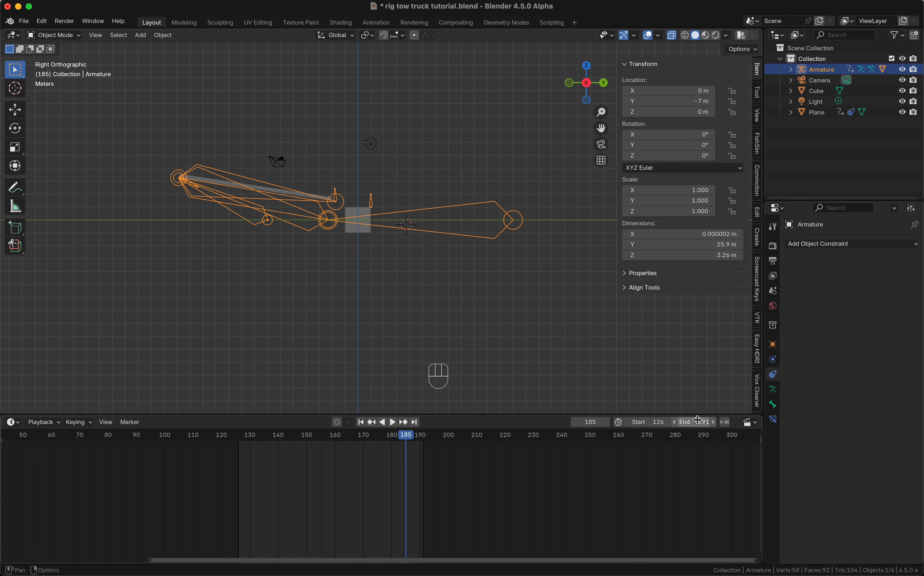
# Step: Extend the playback range's end to frame 231 and step forward to frame 192
pyautogui.moveTo(694, 421); pyautogui.dragTo(724, 421)
pyautogui.press('Right')
pyautogui.press('Right')
pyautogui.press('Right')
pyautogui.press('Right')
pyautogui.press('Right')
pyautogui.press('Right')
pyautogui.press('Right')
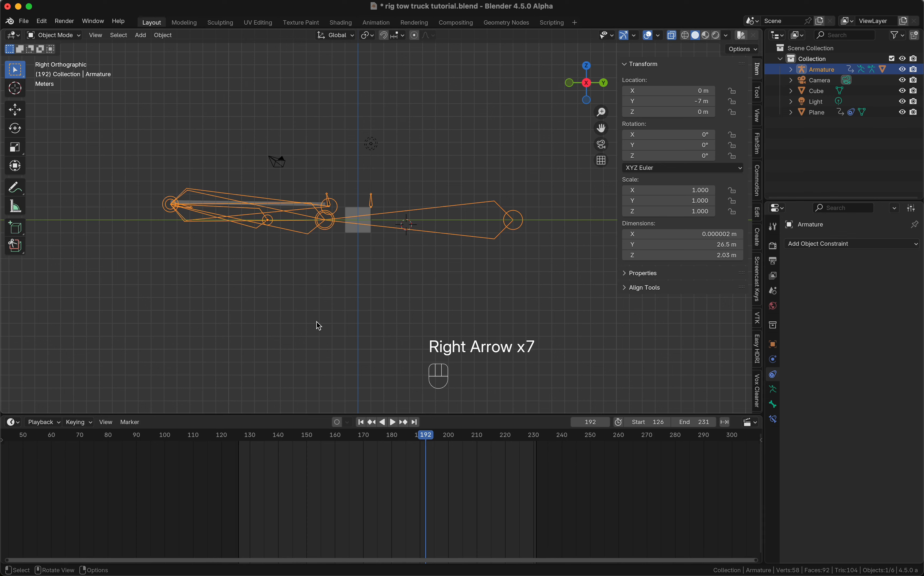
# Step: Replay the extended range from frame 126 and stop at frame 191 to examine the switching position
pyautogui.press('Left')
pyautogui.hotkey('shift', 'Left')
pyautogui.press('space')
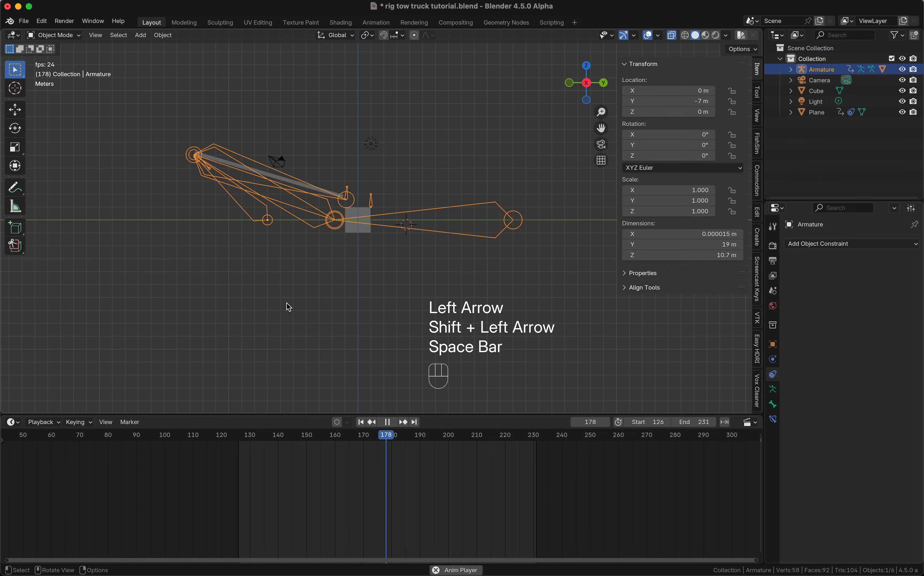
pyautogui.press('space')
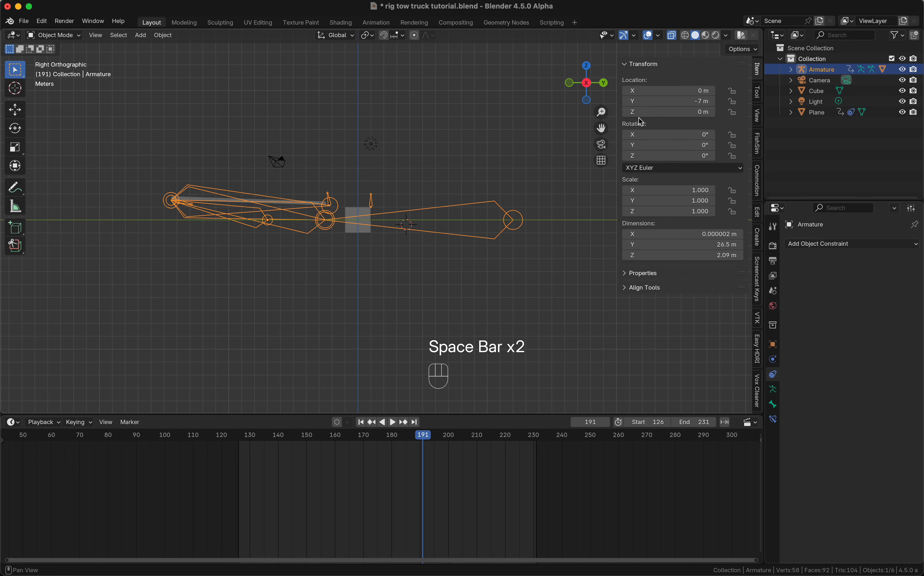